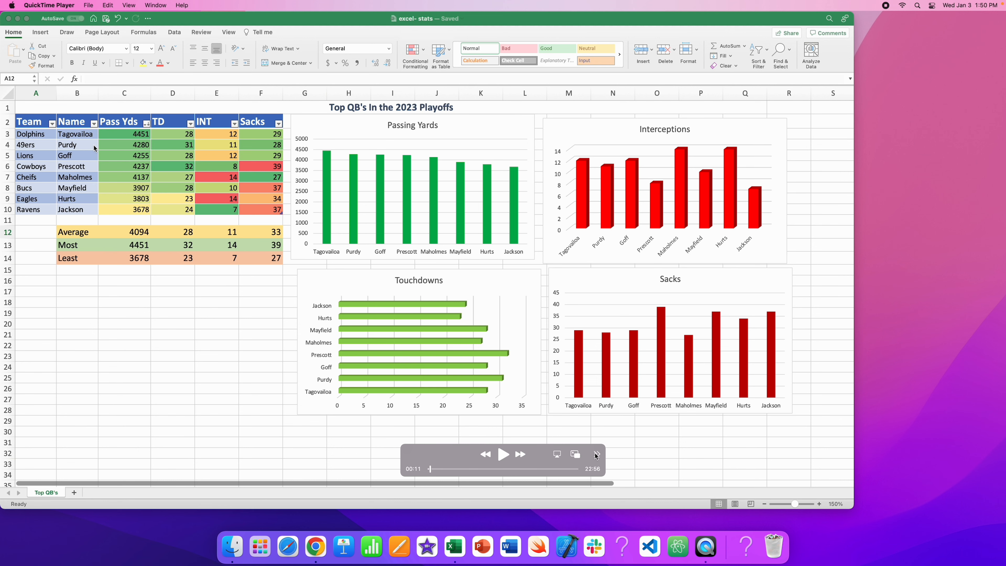
Show the video in picture in picture and return it to the full player
click(574, 455)
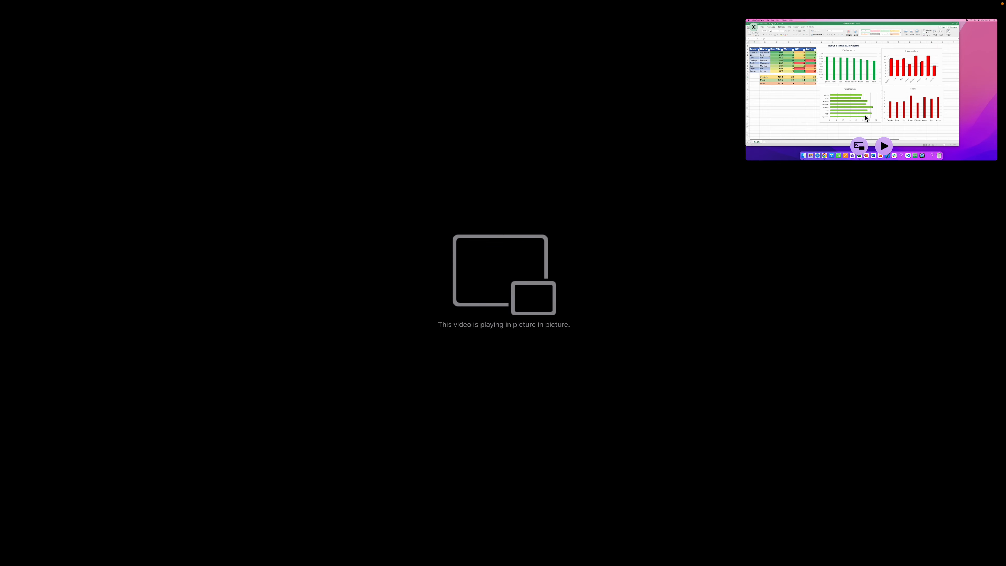
click(859, 148)
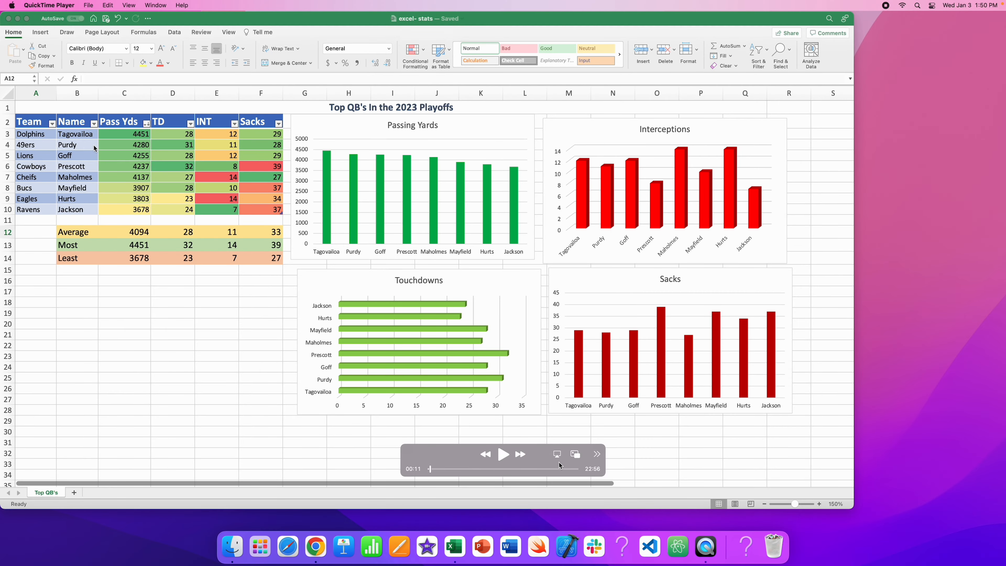
click(597, 455)
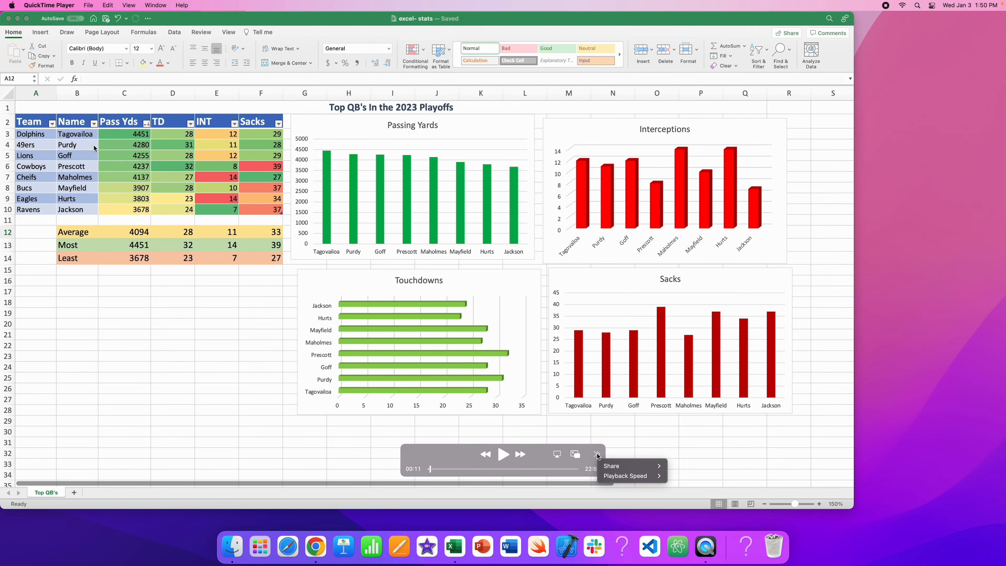
click(597, 454)
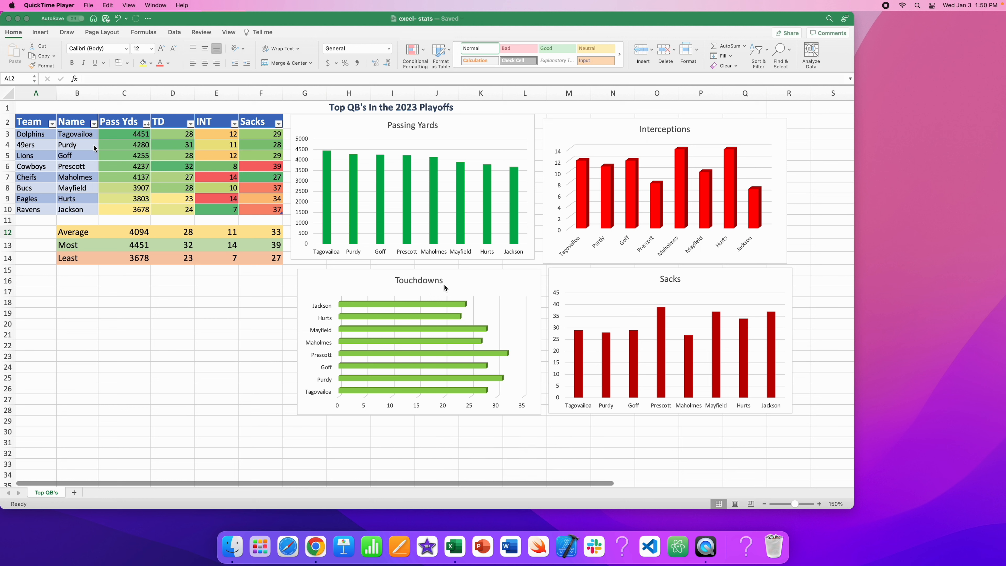
Set the video's playback speed to 1.5x and start playing it from the beginning
mouse_move(499, 436)
click(597, 455)
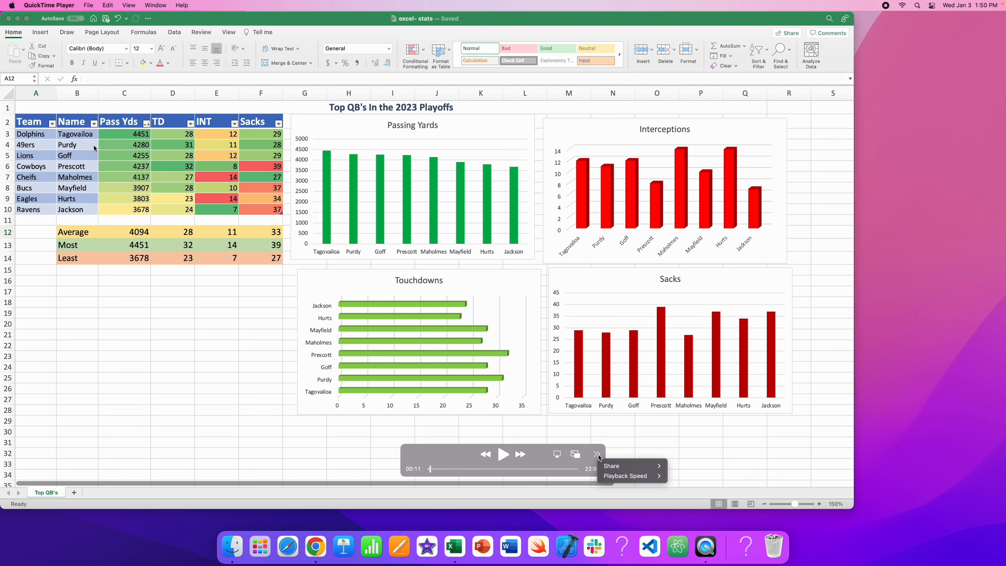
mouse_move(633, 477)
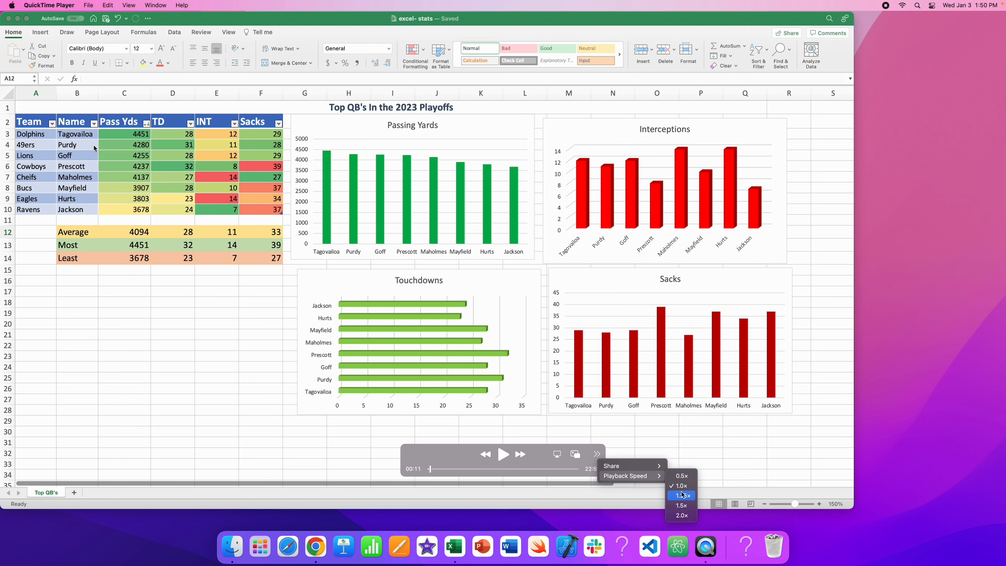
click(684, 506)
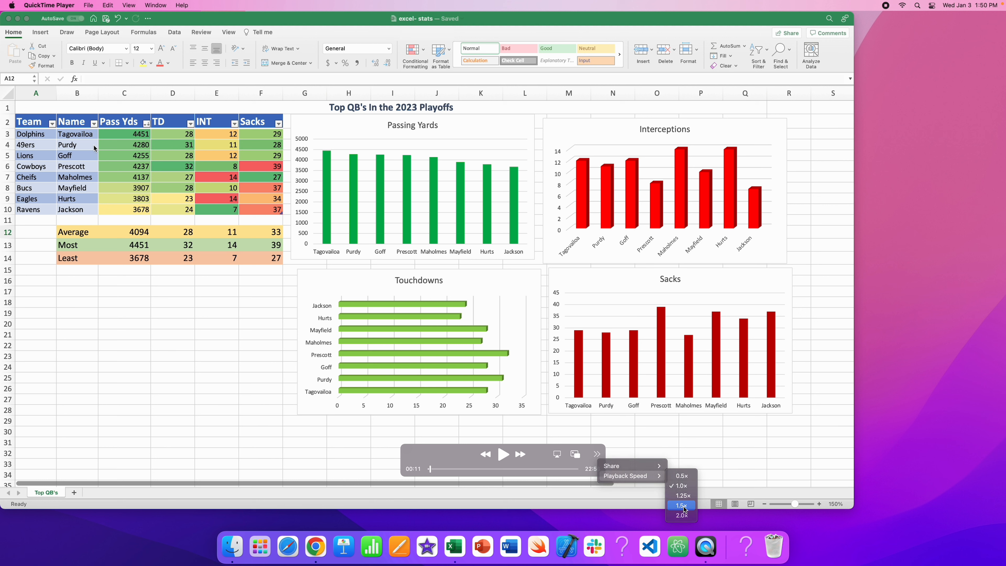
drag(431, 471, 428, 469)
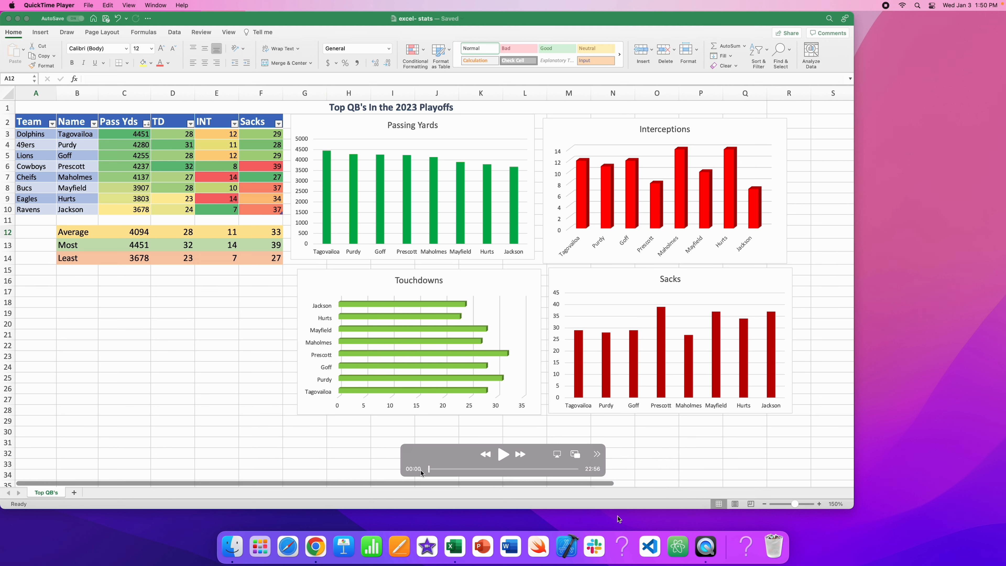
click(505, 455)
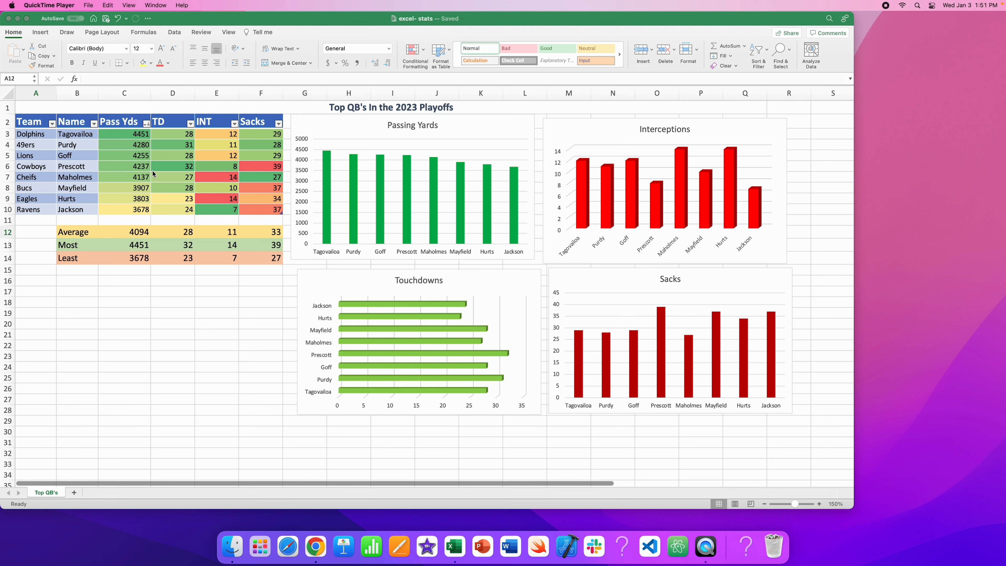
Close the excel- stats workbook in Excel and create a new blank workbook
click(165, 24)
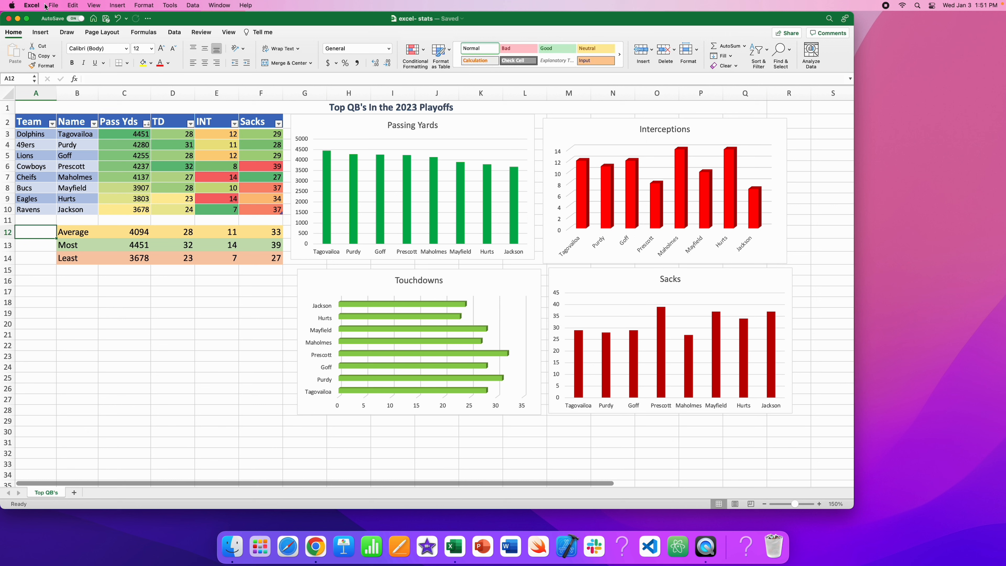
click(8, 19)
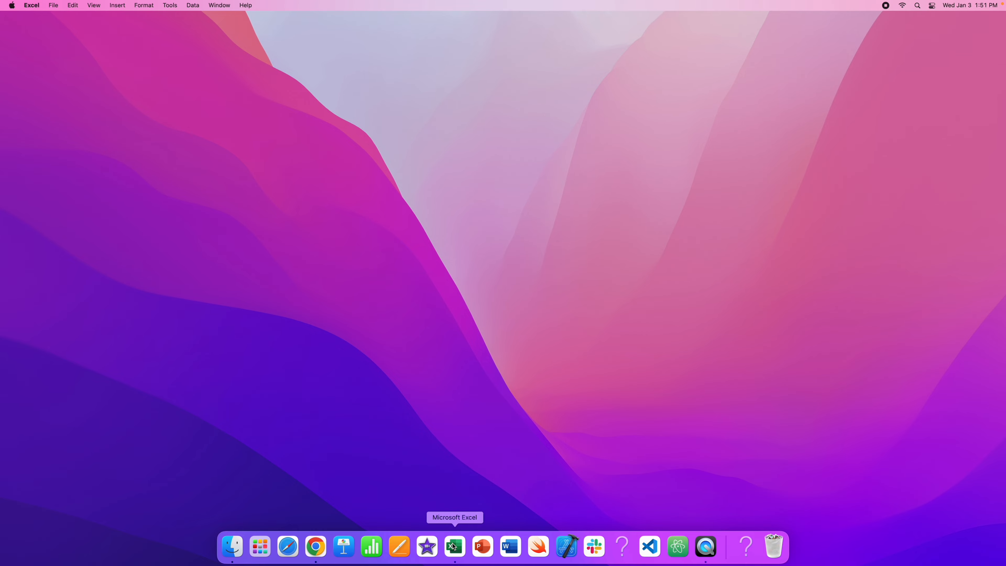
click(454, 547)
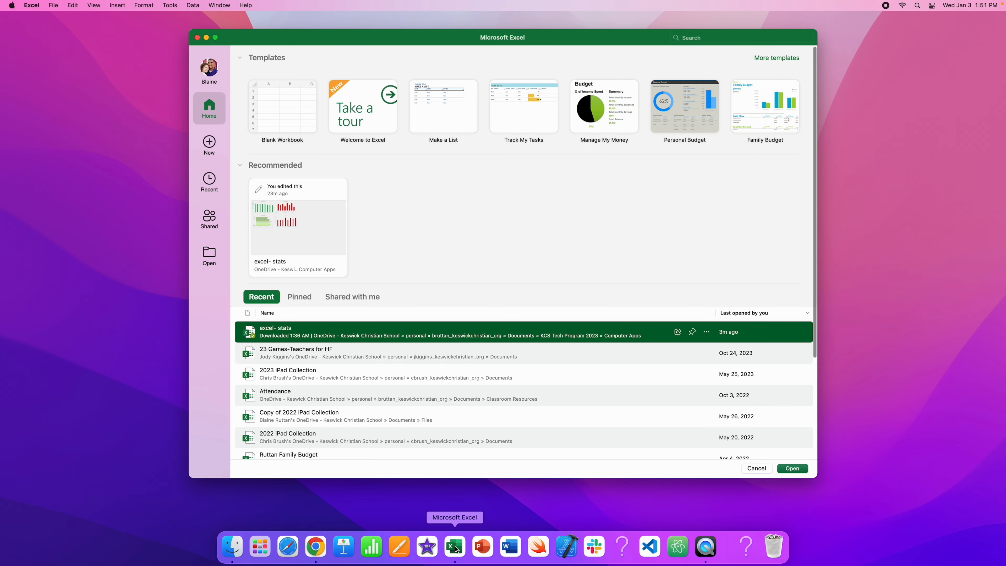
click(287, 103)
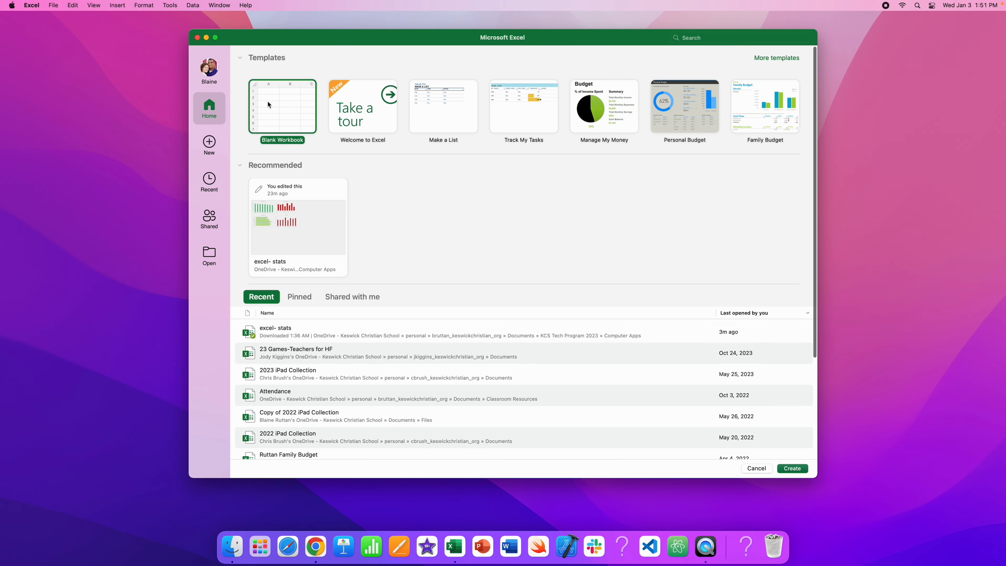
click(791, 468)
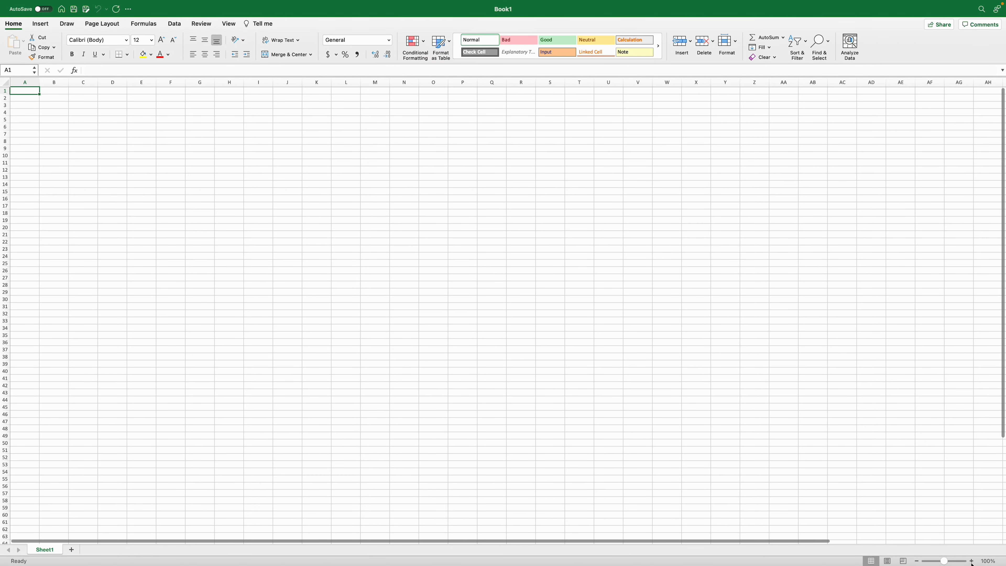
Set the worksheet zoom to 300%
click(971, 561)
click(971, 561)
click(971, 561)
click(972, 561)
click(971, 561)
click(971, 561)
click(971, 561)
click(972, 561)
click(971, 561)
click(971, 561)
click(971, 561)
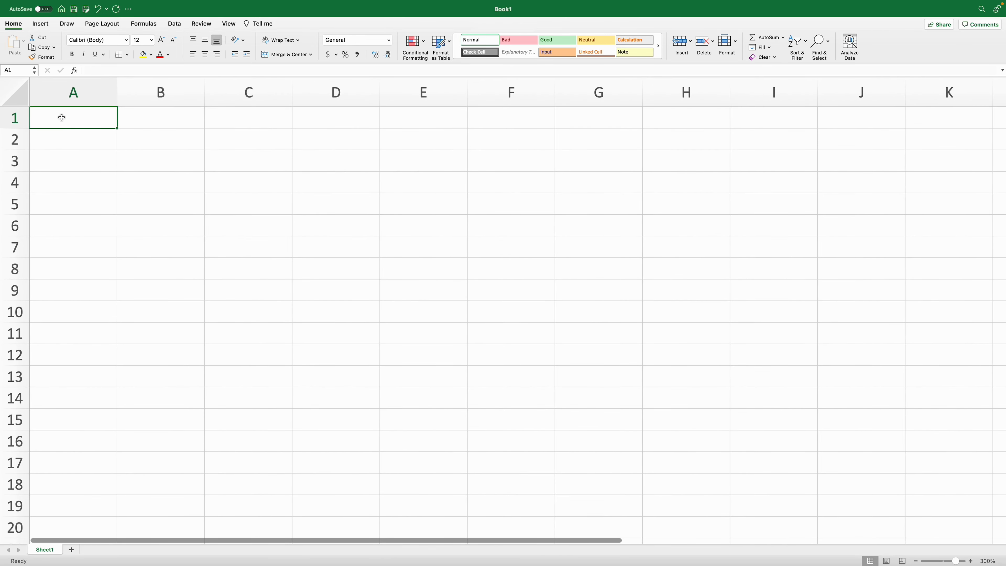
Rename the sheet tab Sheet1 as Top QB's
right_click(46, 553)
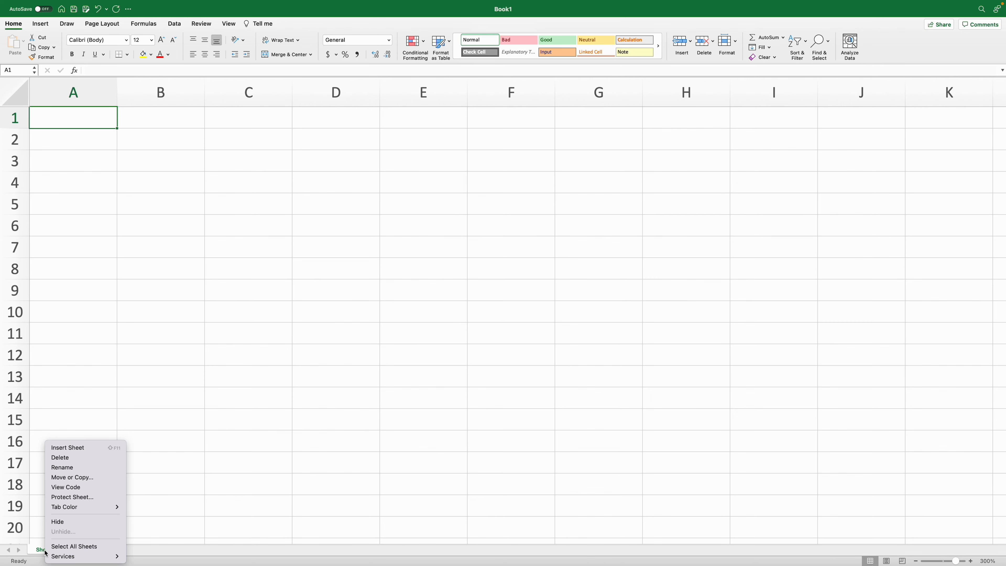
click(66, 468)
text(Top Qb)
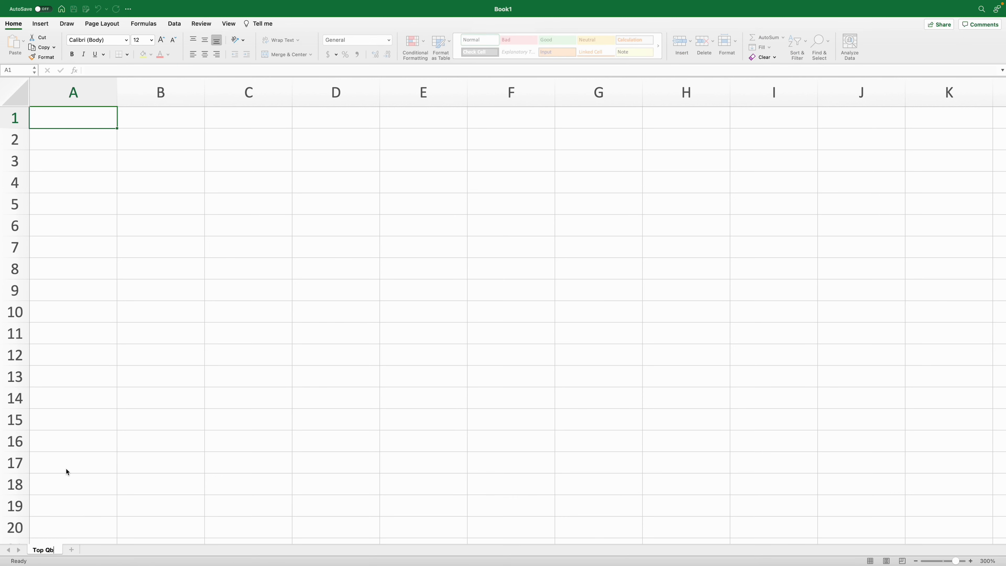
key(BackSpace)
text(B's)
click(146, 328)
scroll(130, 218, down, 1)
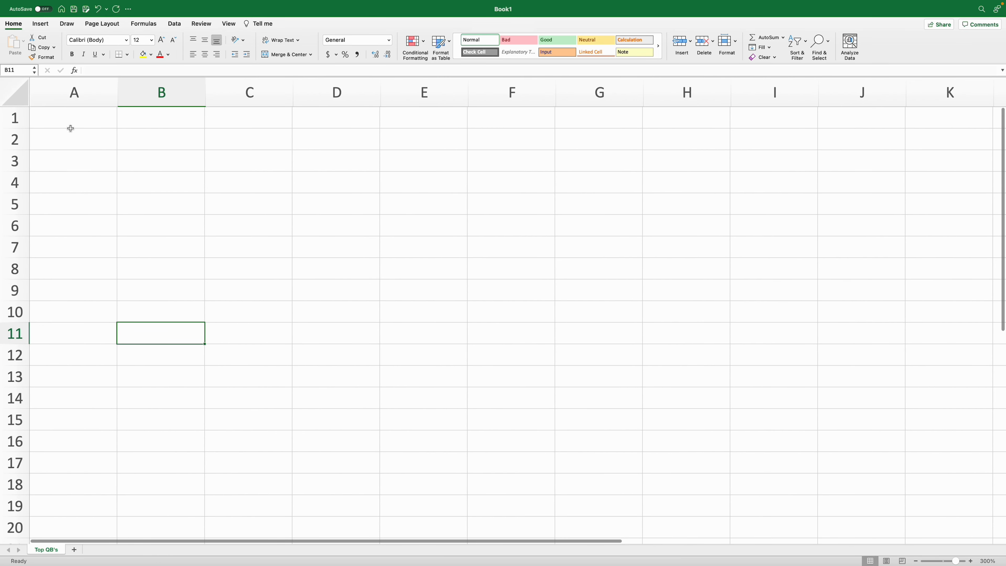
click(63, 120)
click(64, 138)
click(89, 162)
click(135, 164)
click(139, 142)
click(132, 120)
Enter the title "Top QB's in the 2023 Playoffs" in cell A1
click(70, 118)
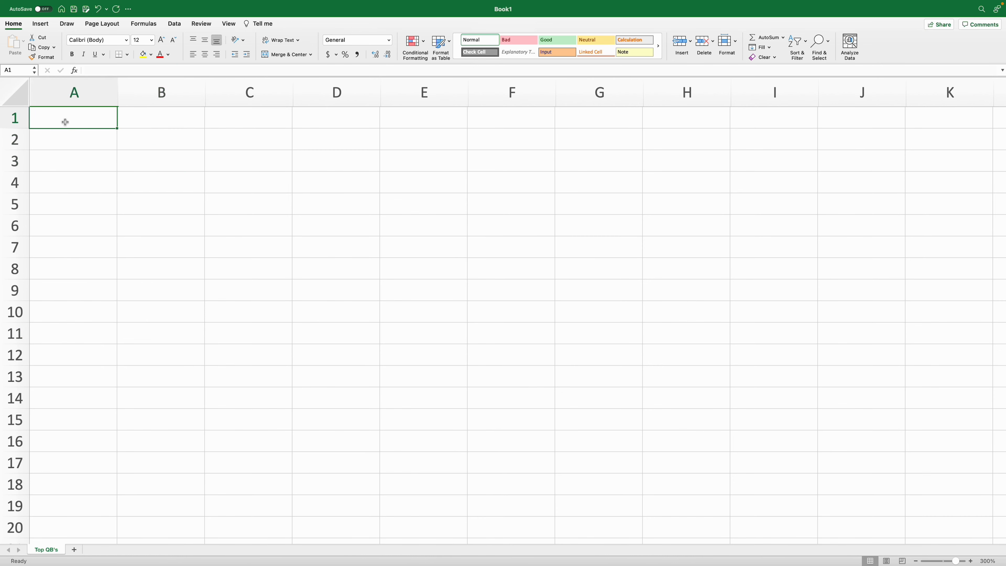
text(Top )
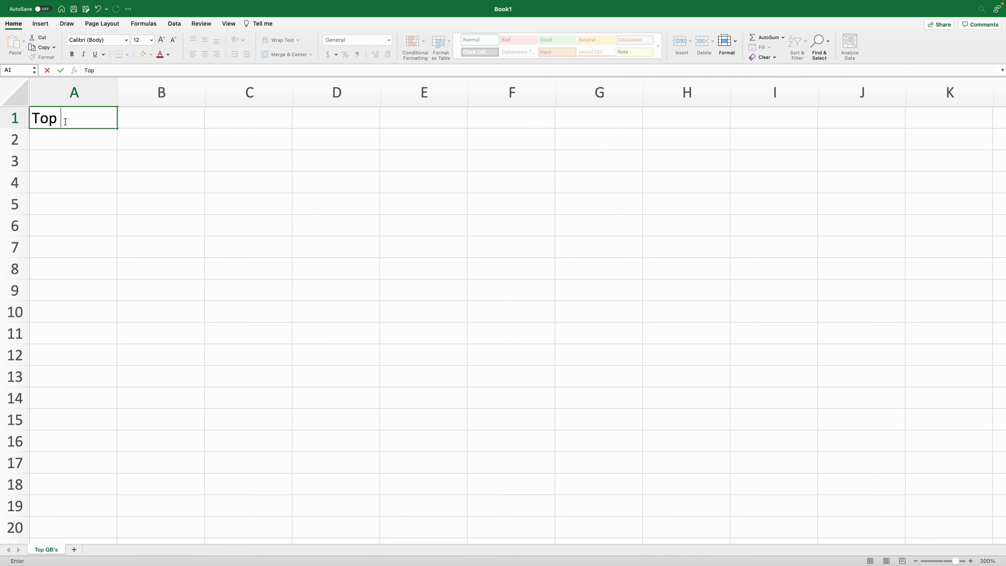
text(QB's in the )
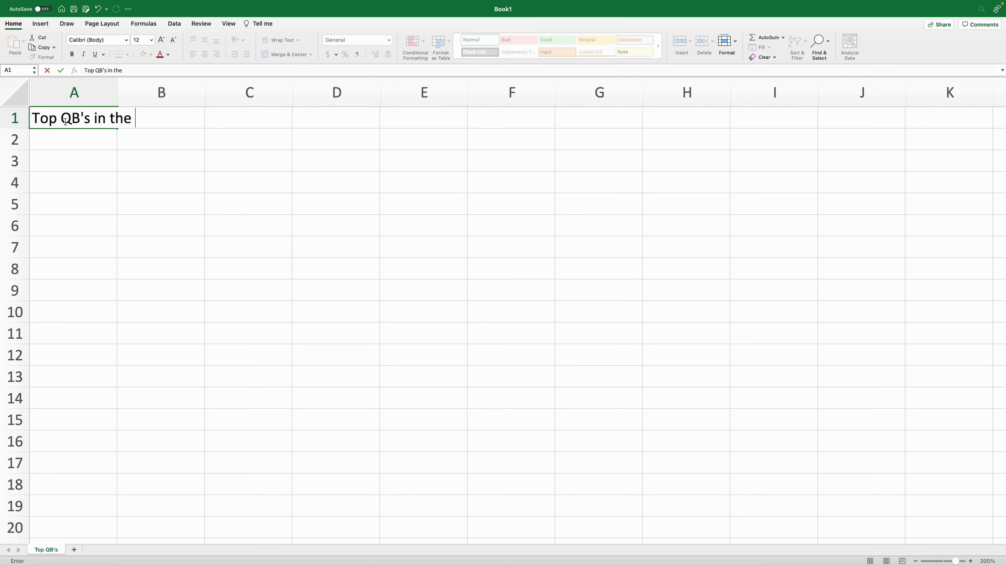
text(2023 Playoffs)
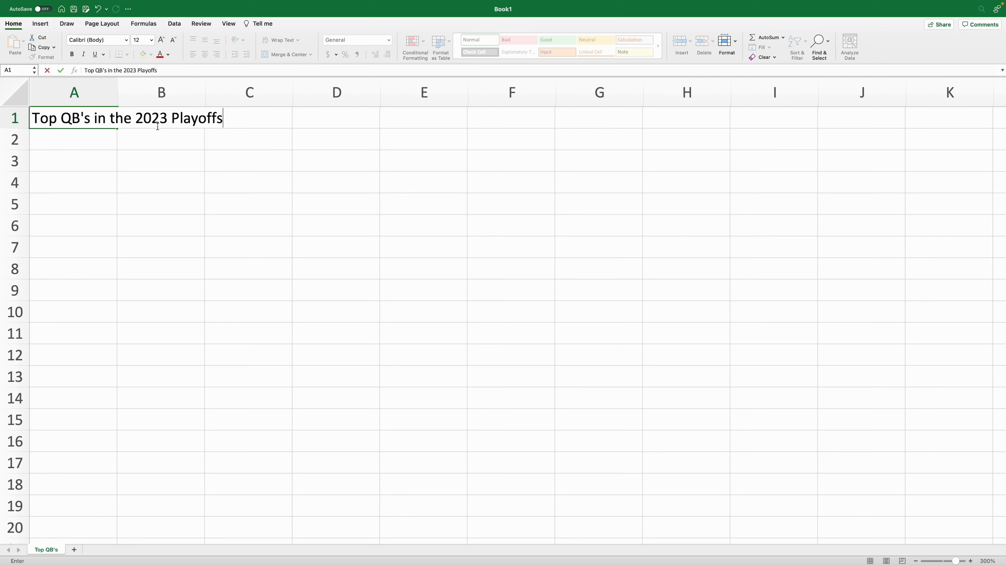
Enter the column headings Team, Name and Pass Yards in cells A2 to C2
click(88, 140)
text(Team)
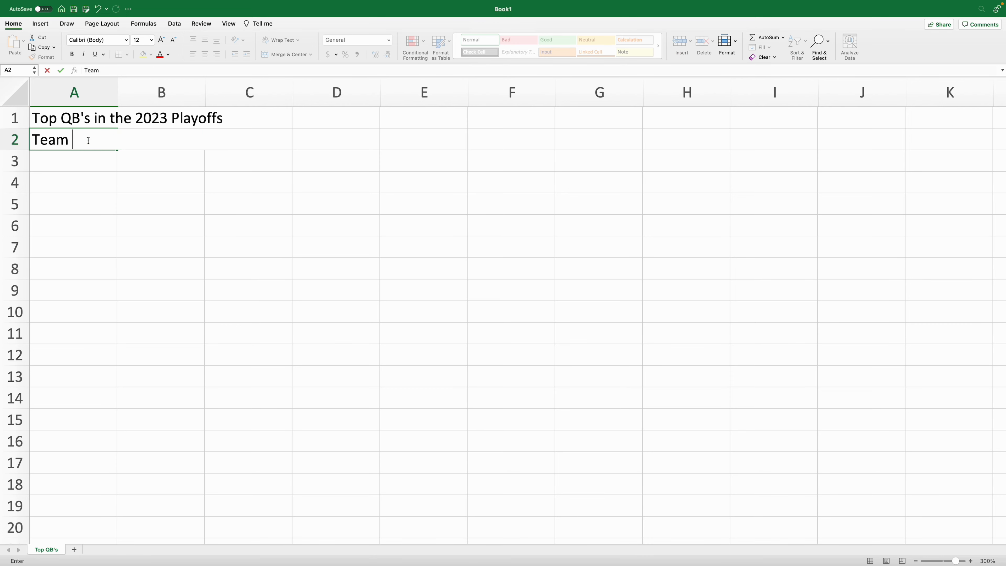
key(Tab)
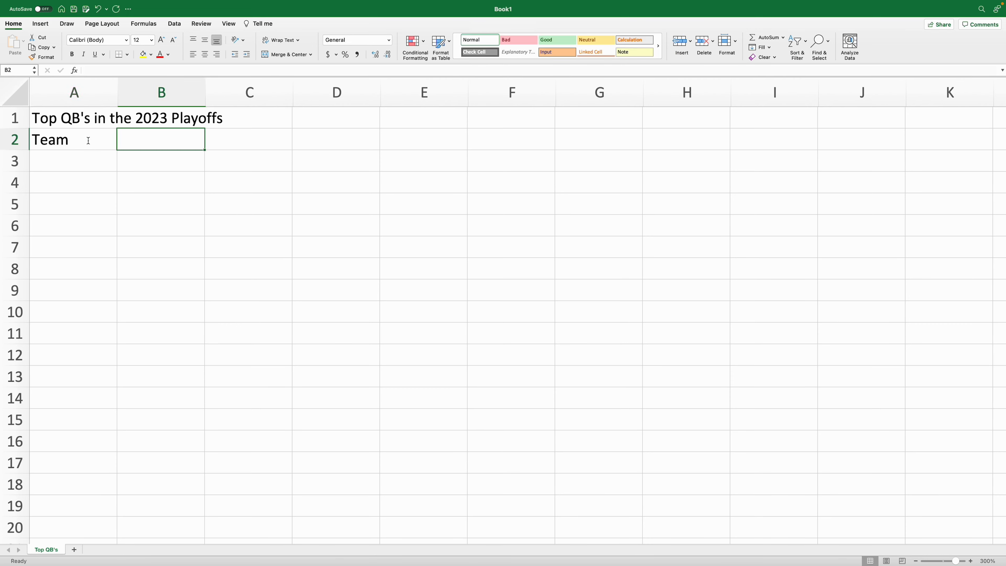
text(Nm)
key(BackSpace)
text(ame)
key(Tab)
text(Pass Yards)
key(Tab)
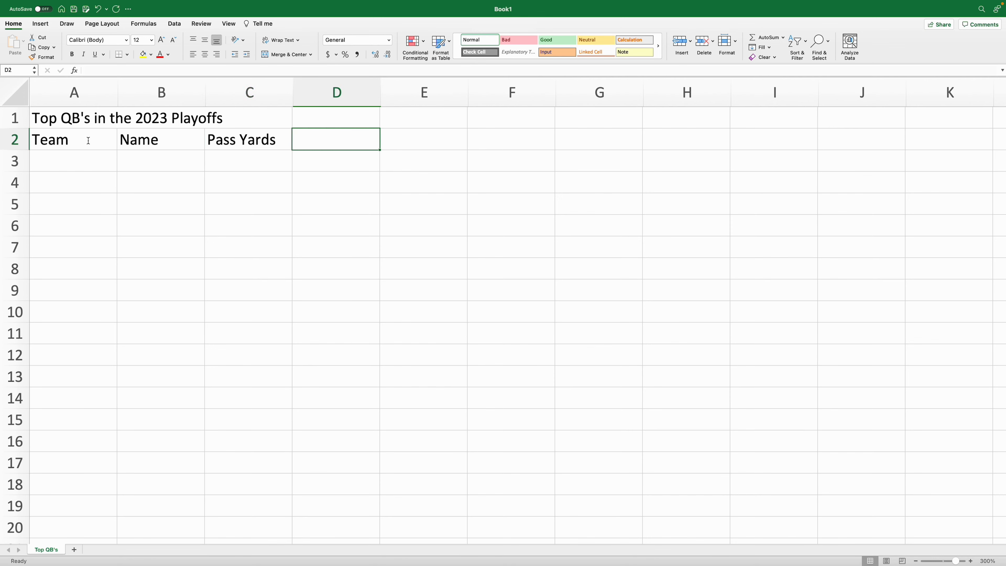
Enter the column headings TDs, INTs and Sacks in cells D2 to F2
text(TDs)
key(Tab)
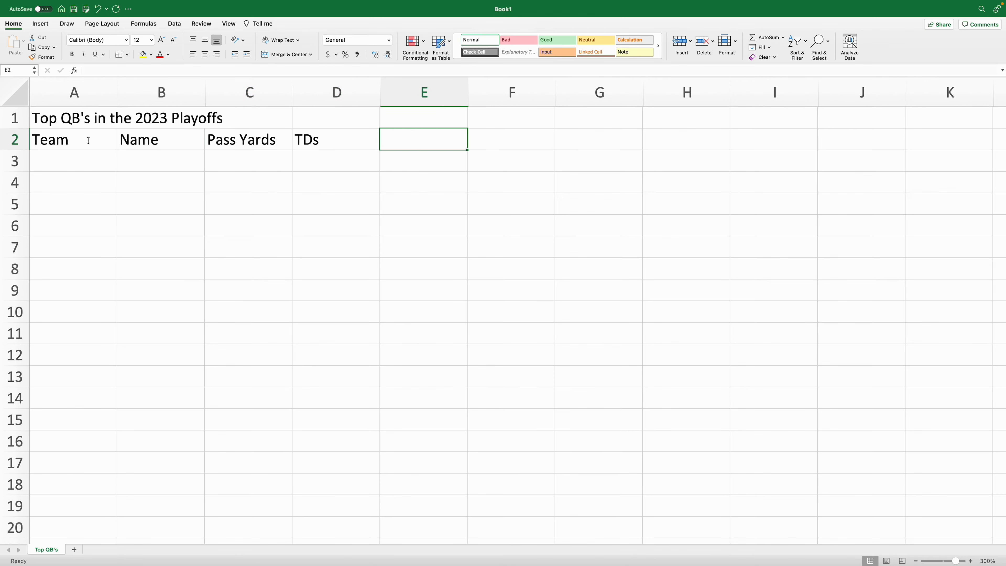
text(INTs)
key(Tab)
text(Sacks)
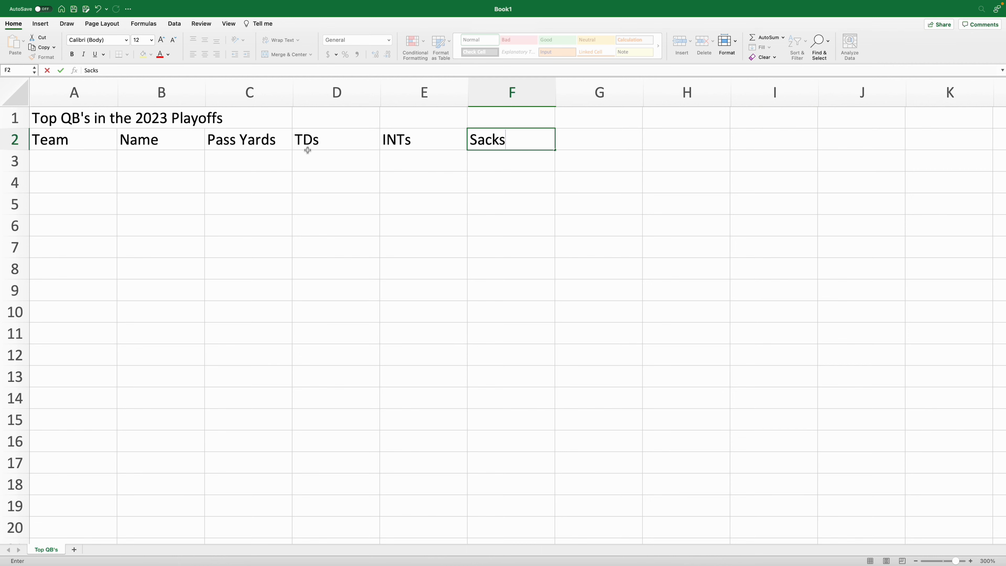
click(103, 164)
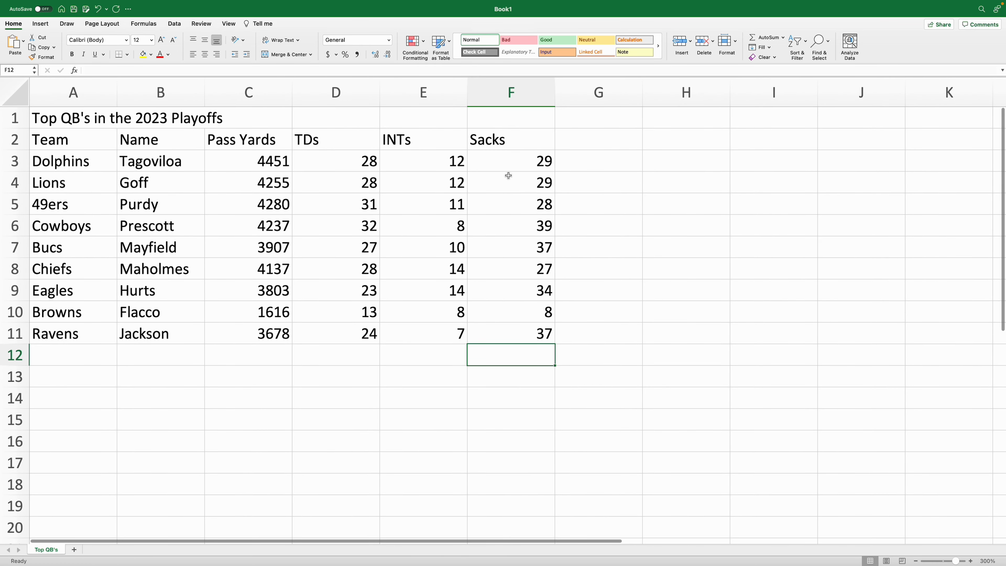
Enter the row labels Average, Most and Least in cells B13 to B15
click(162, 382)
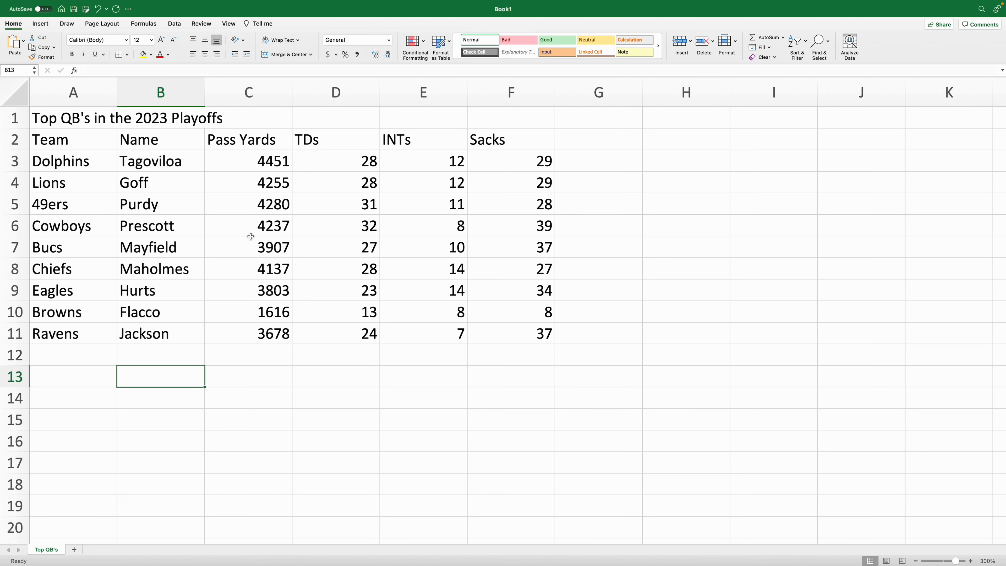
text(Average)
key(Return)
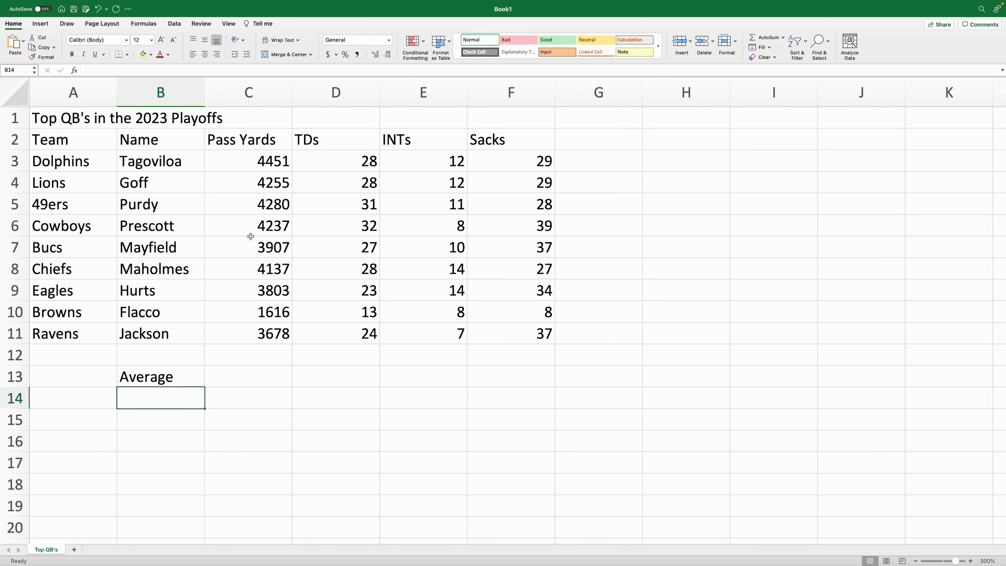
text(Most)
click(174, 419)
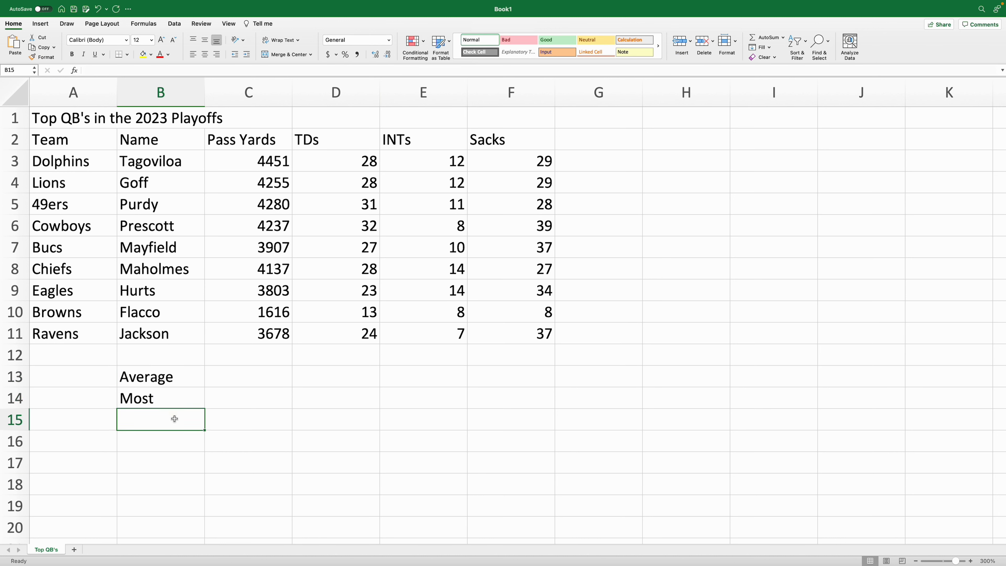
text(Least)
click(246, 433)
Calculate the average pass yards in cell C13 with an AVERAGE formula over C3:C11
click(233, 381)
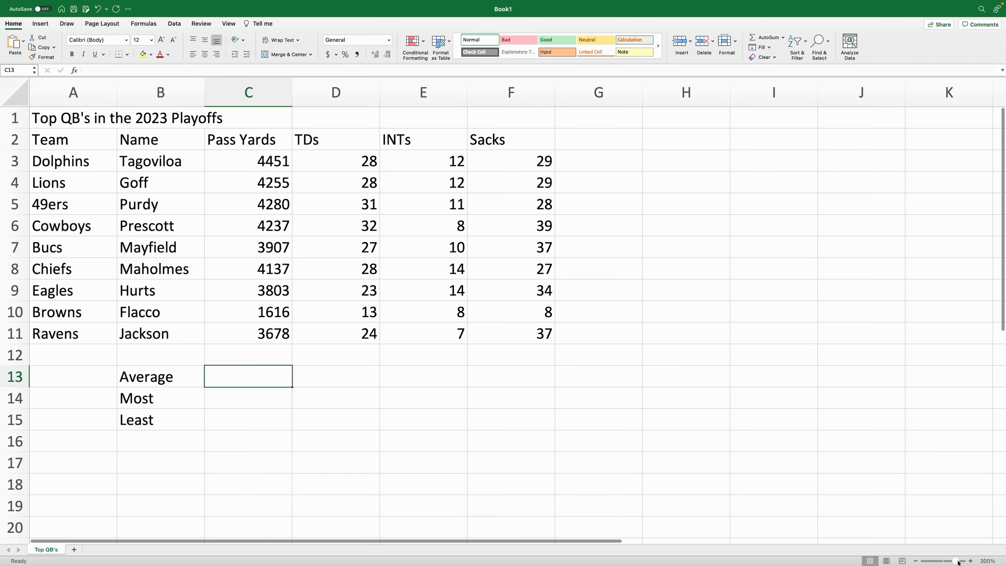
drag(955, 561, 959, 560)
scroll(300, 413, down, 1)
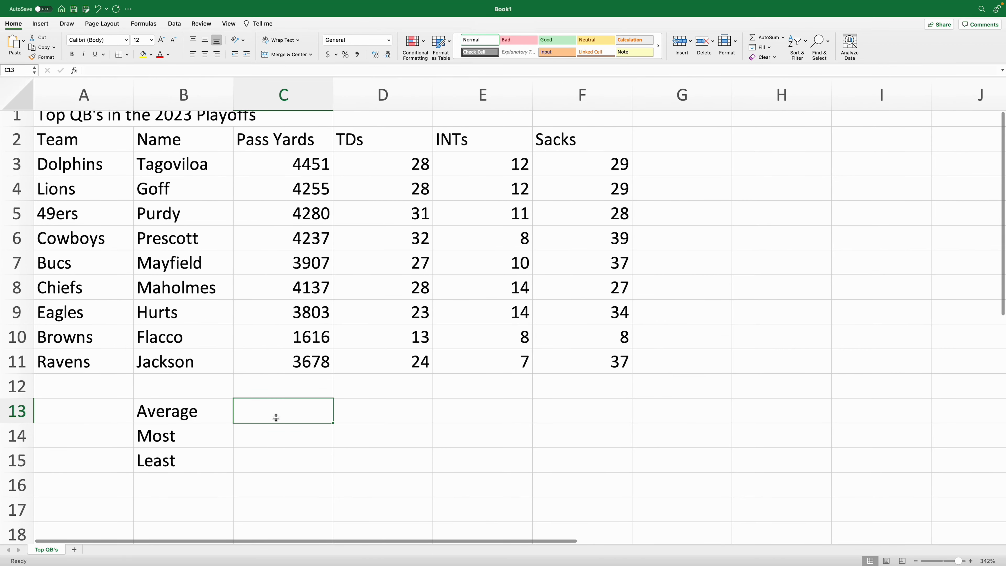
double_click(284, 417)
text(=)
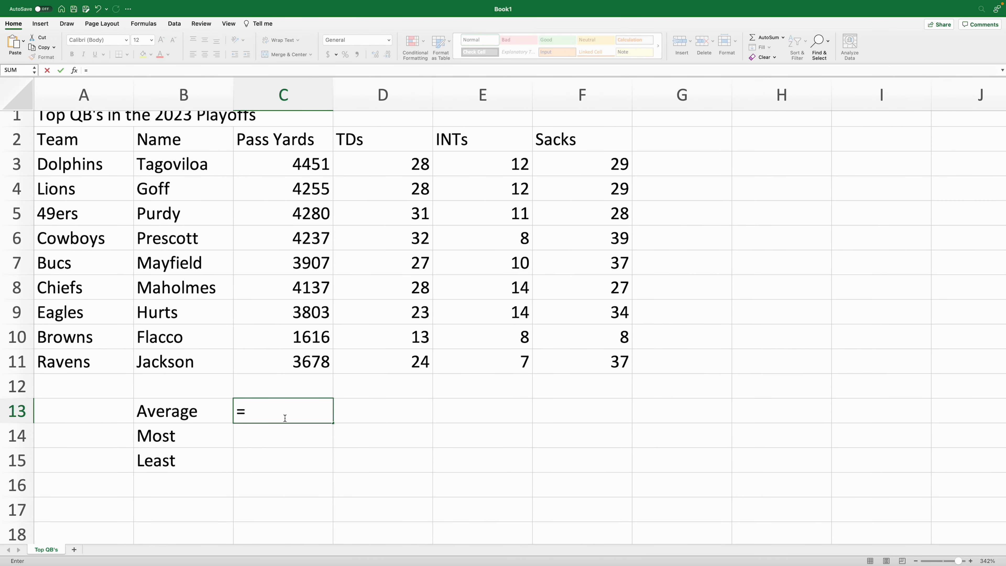
text(ag)
key(BackSpace)
text(v)
double_click(261, 445)
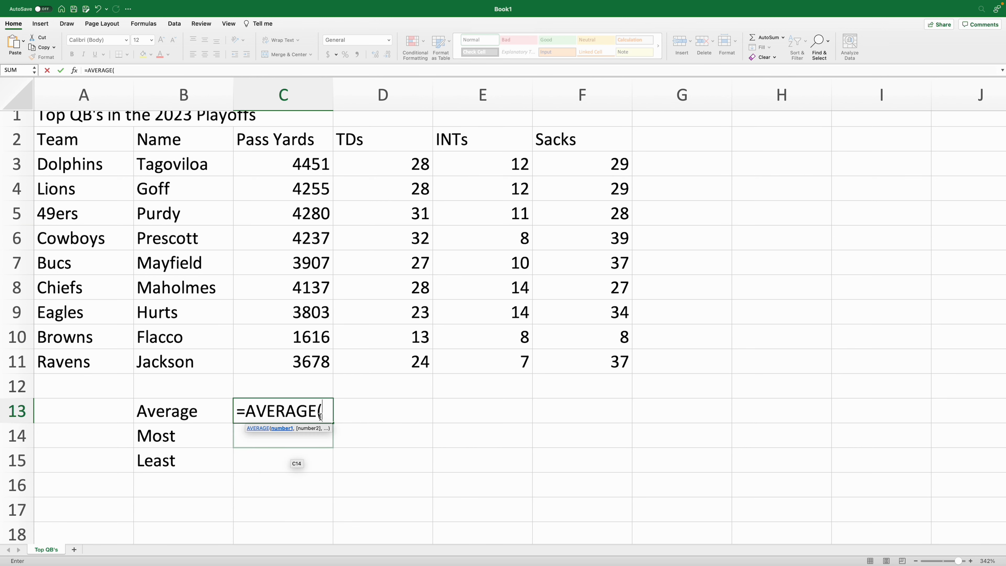
drag(288, 167, 280, 359)
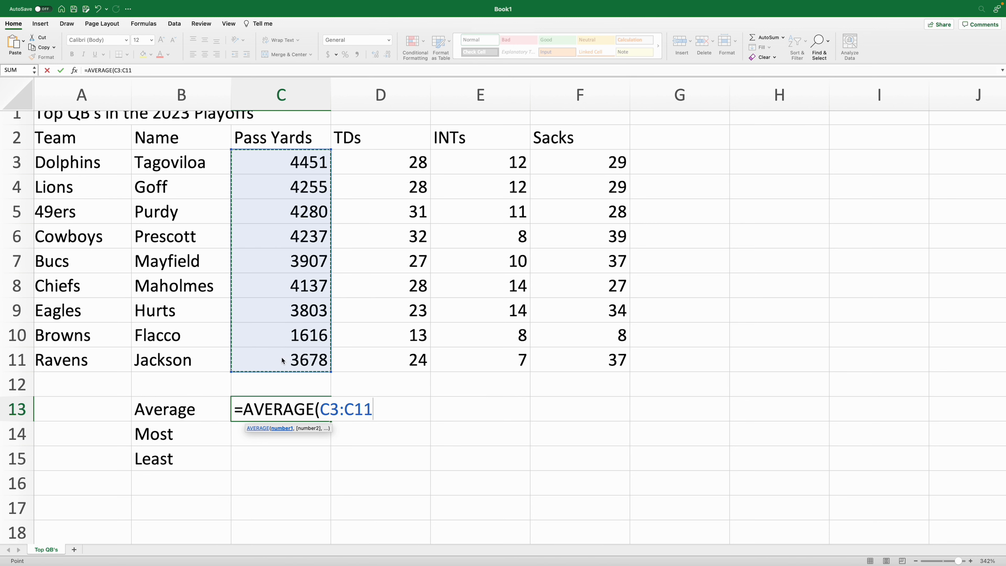
key(Return)
Find the most pass yards in cell C14 with a MAX formula over C3:C11
text(=max)
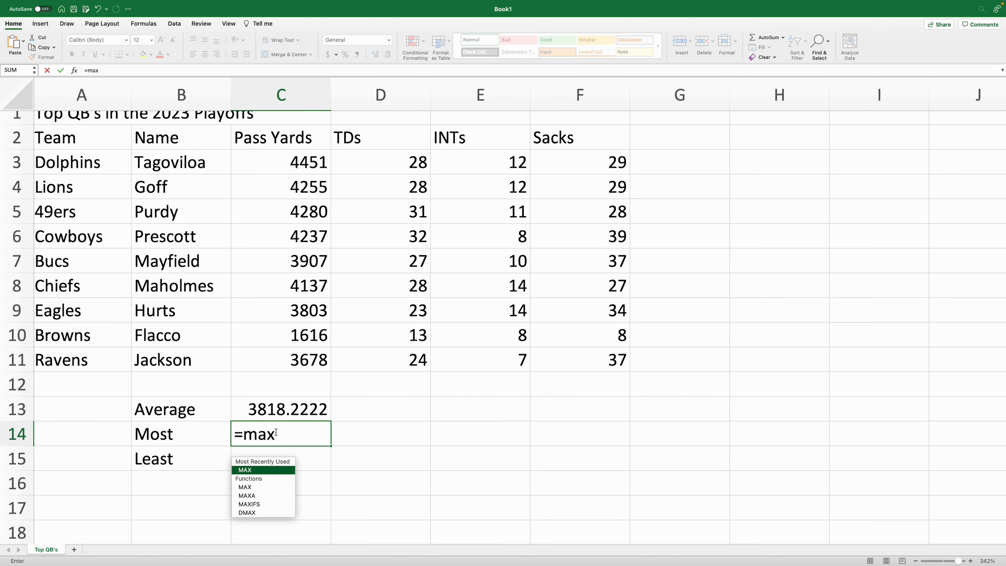
key(Tab)
drag(277, 162, 300, 371)
key(Return)
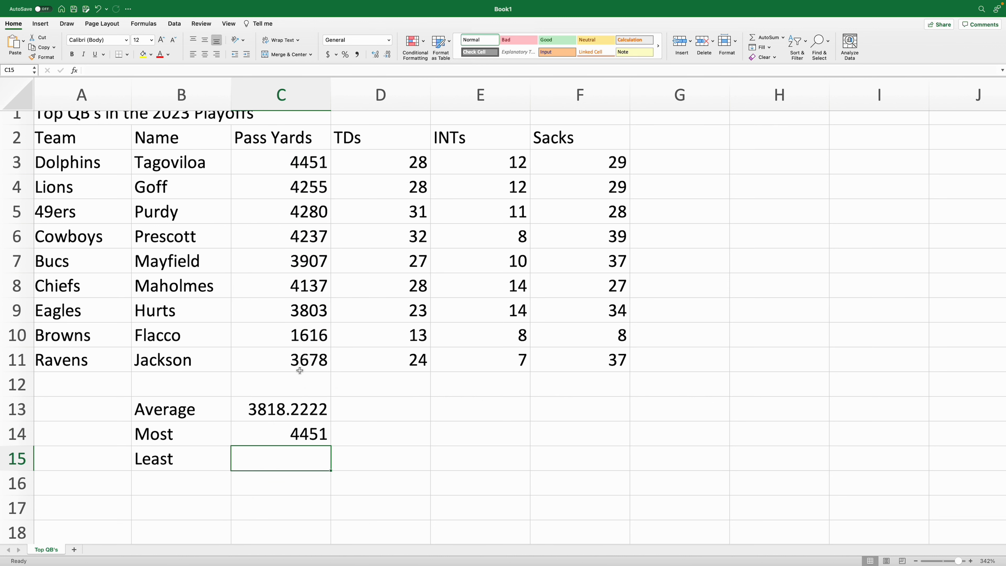
Find the least pass yards in cell C15 with a MIN formula over C3:C11
text(=min)
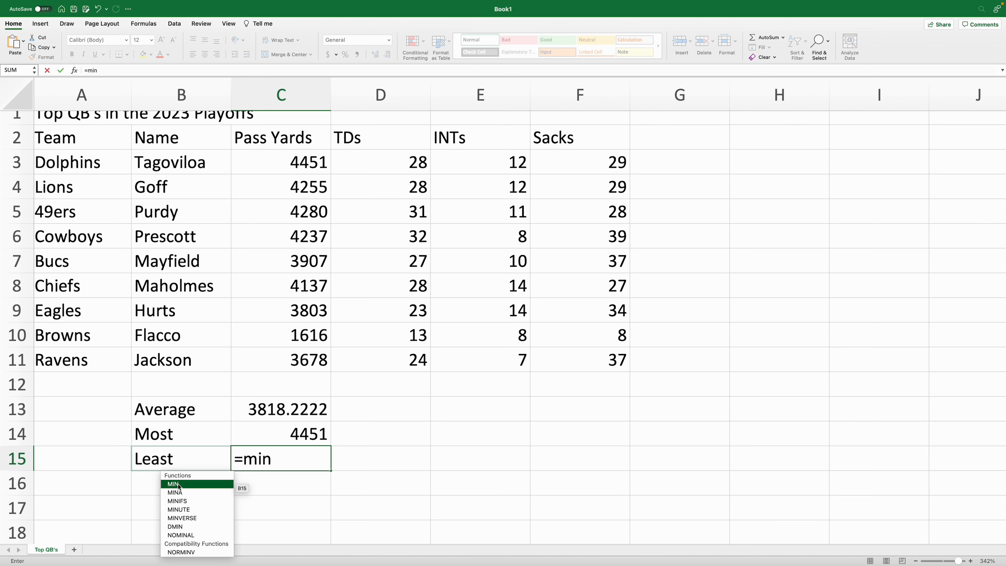
double_click(179, 483)
drag(277, 163, 295, 361)
key(Return)
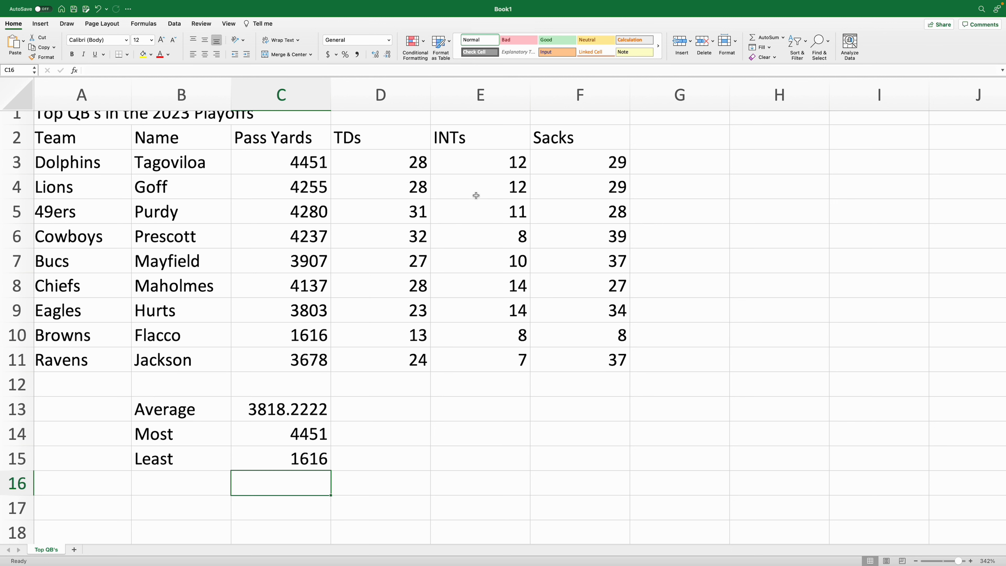
Fill the Average formula from C13 across to F13 for TDs, INTs and Sacks
click(315, 418)
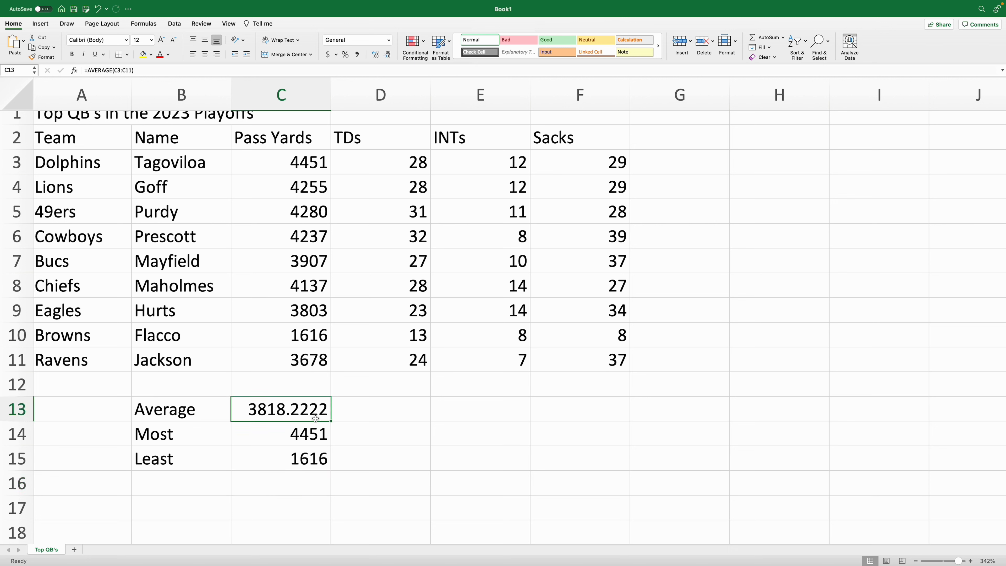
click(372, 414)
click(321, 418)
drag(331, 421, 563, 422)
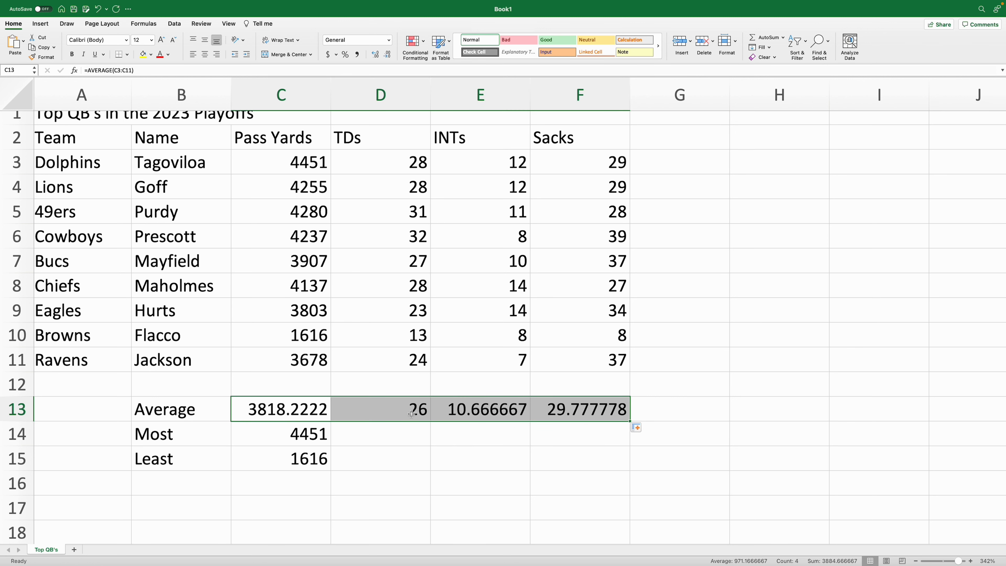
Fill the Most and Least formulas from C14 and C15 across to column F
click(305, 436)
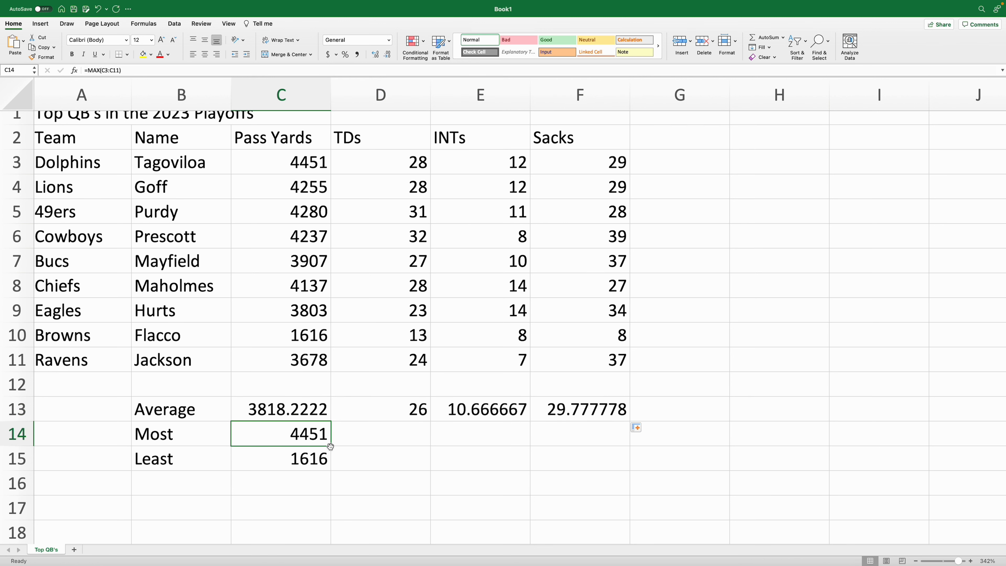
drag(330, 445, 629, 446)
click(321, 466)
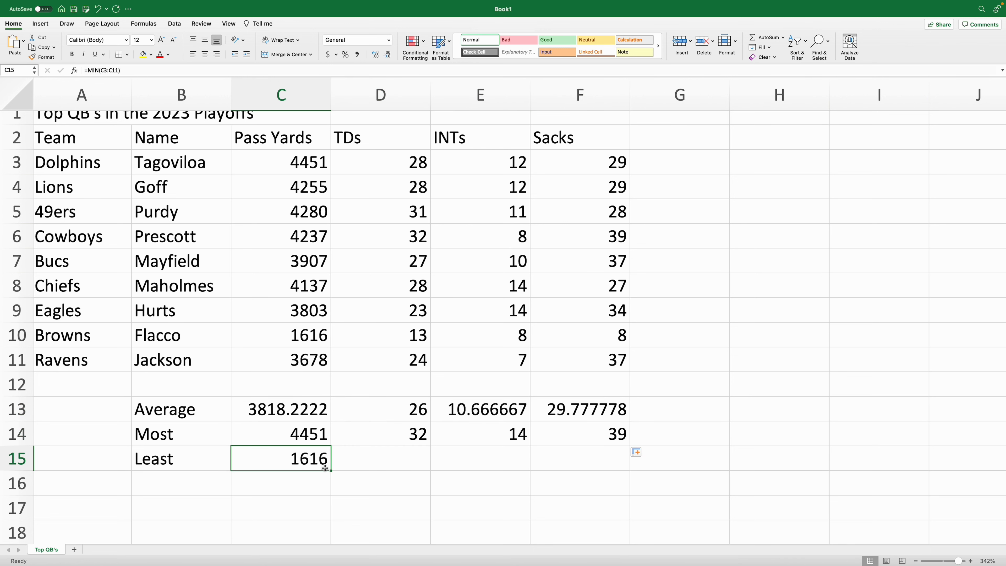
drag(331, 471, 629, 470)
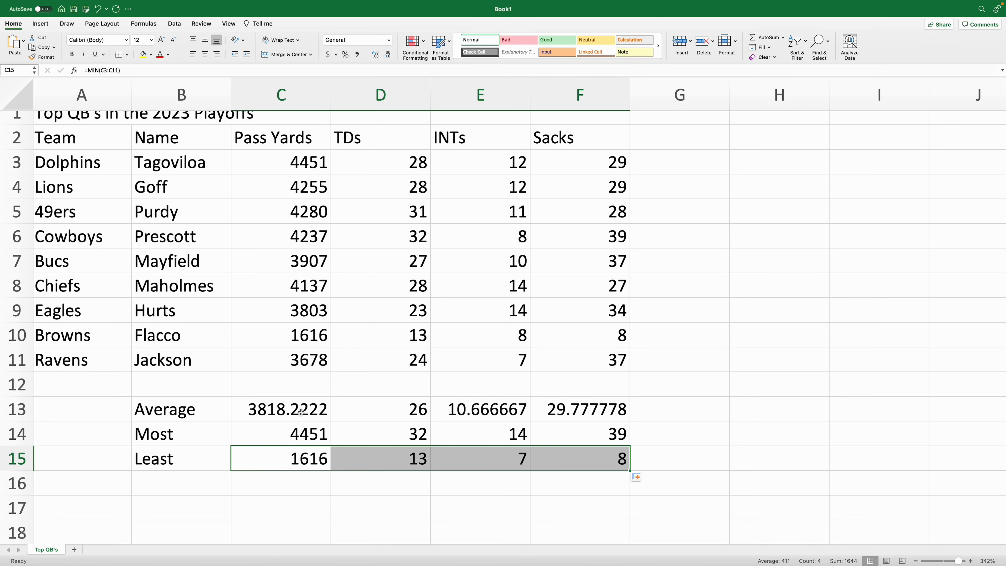
Format the averages in C13:F13 as whole numbers with the custom number format 0
scroll(285, 412, down, 1)
drag(256, 410, 567, 410)
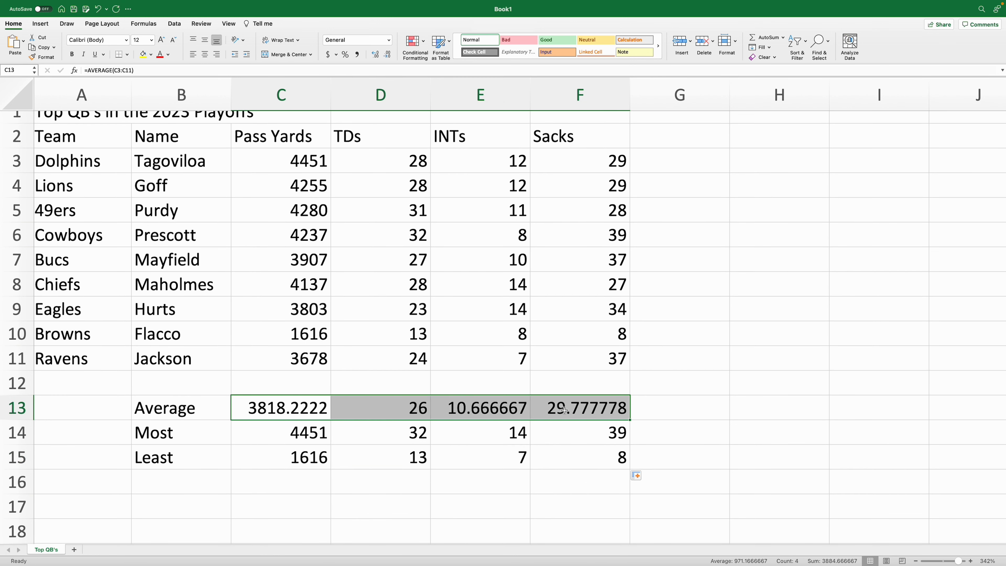
click(388, 39)
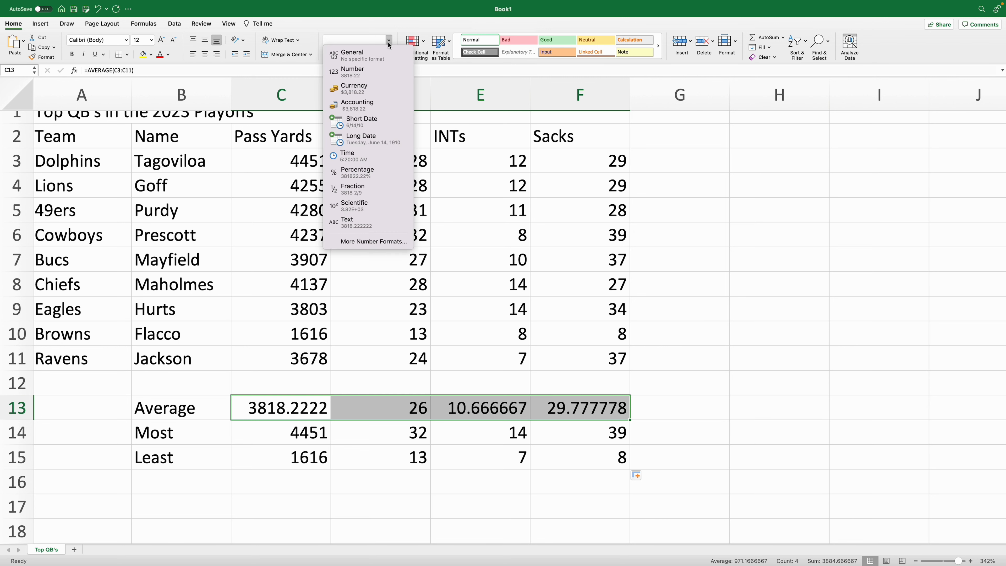
click(368, 241)
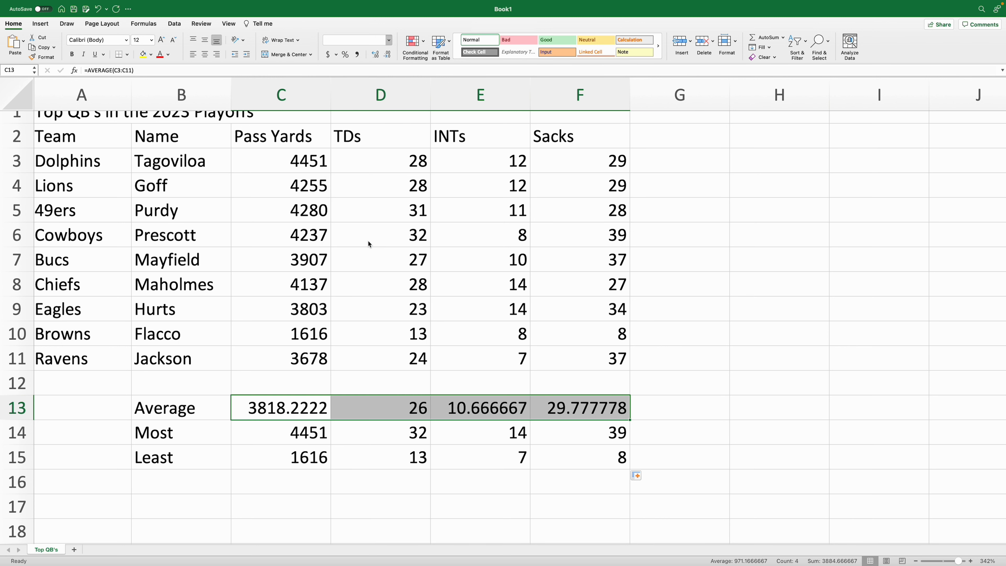
click(396, 214)
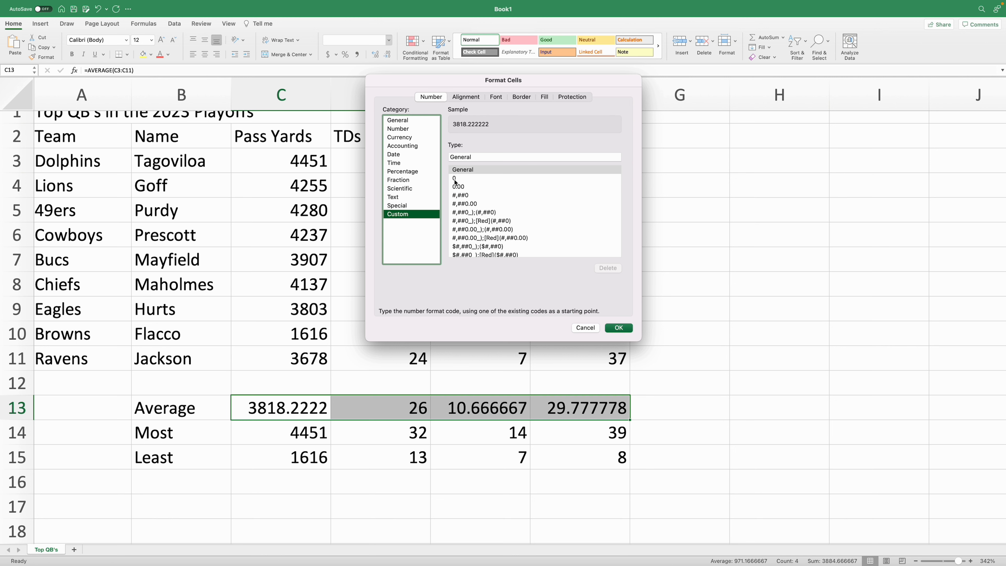
click(454, 179)
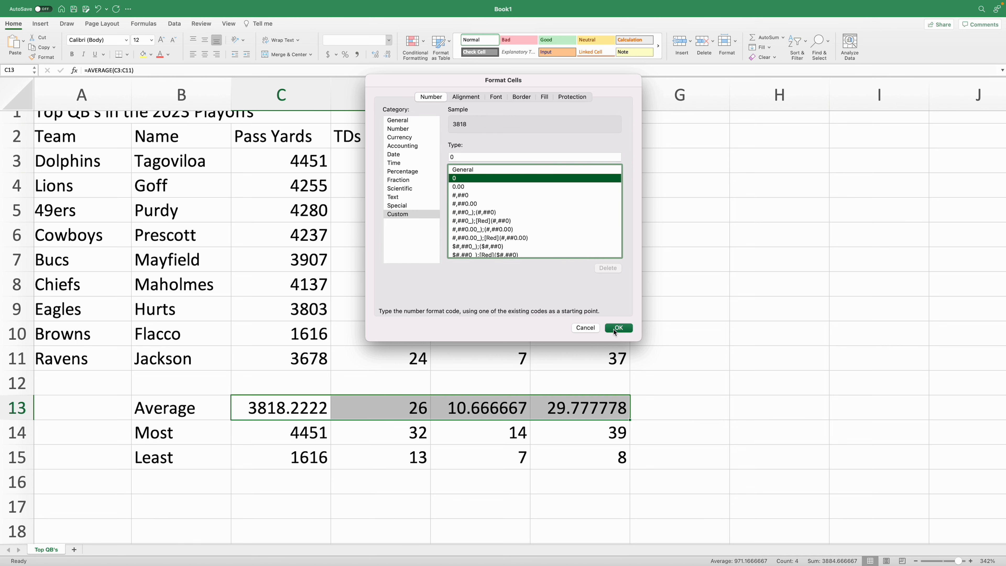
click(616, 329)
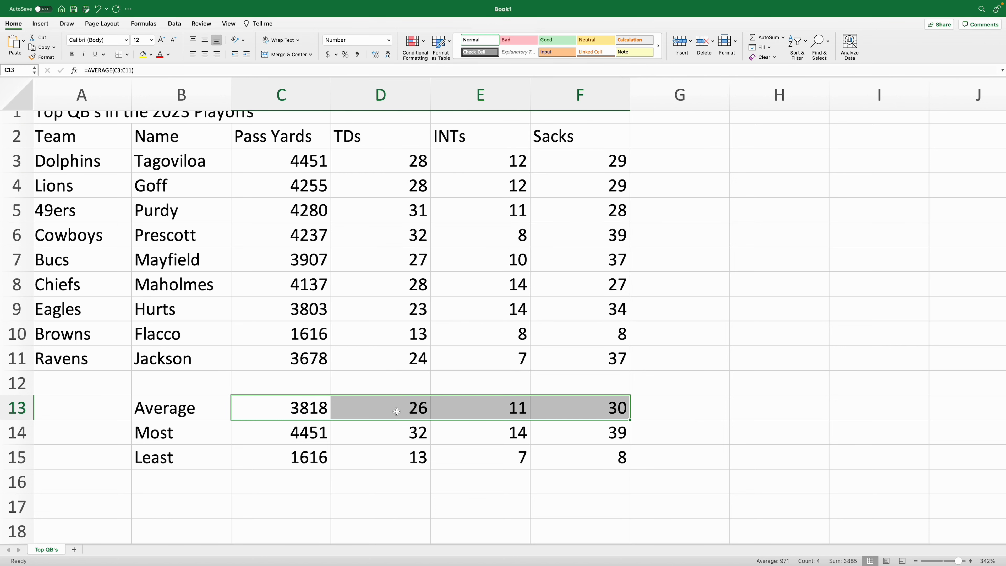
Merge and center the worksheet title across A1:F1 and apply the Title cell style
scroll(396, 411, up, 1)
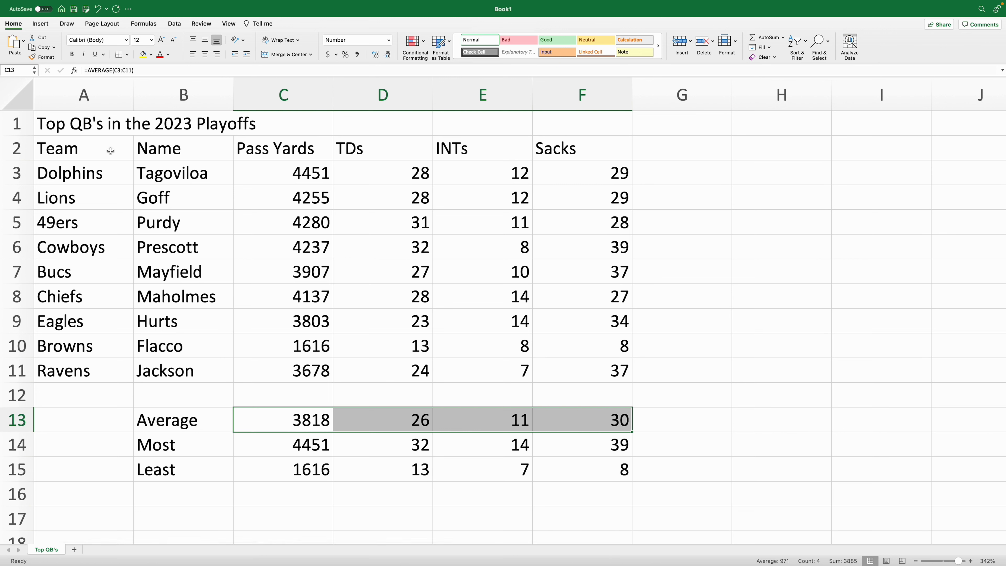
click(99, 124)
drag(99, 124, 617, 125)
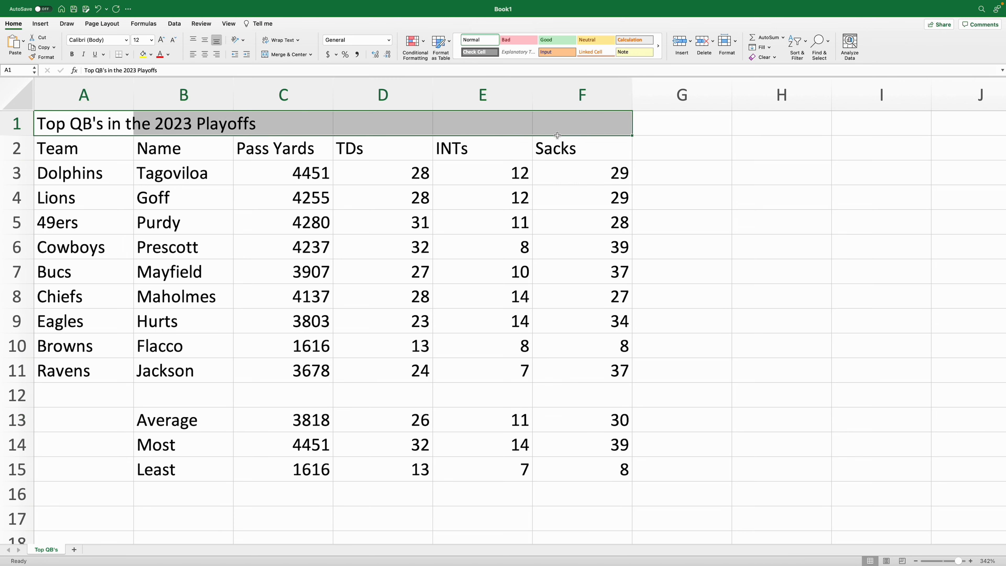
click(287, 56)
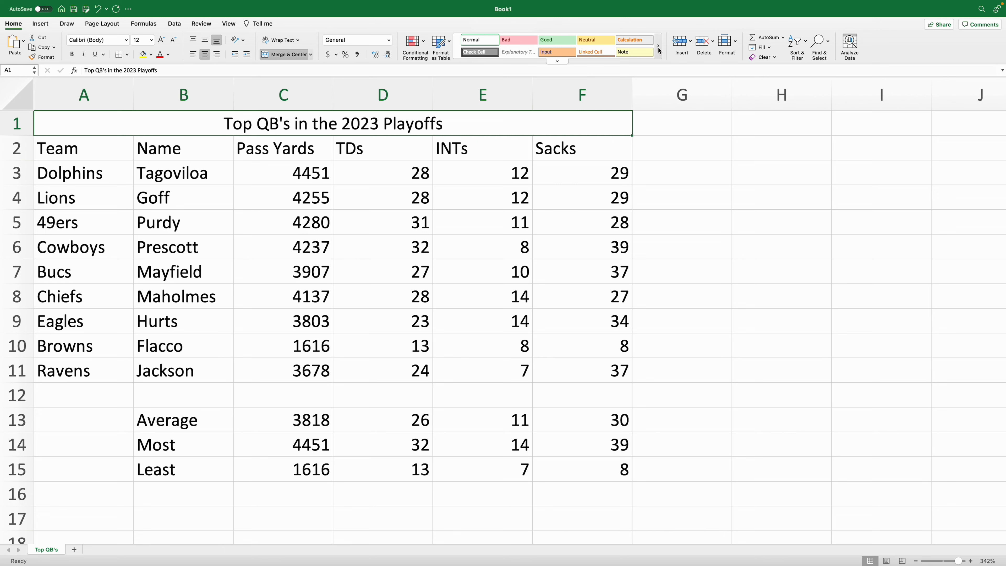
click(557, 60)
click(619, 152)
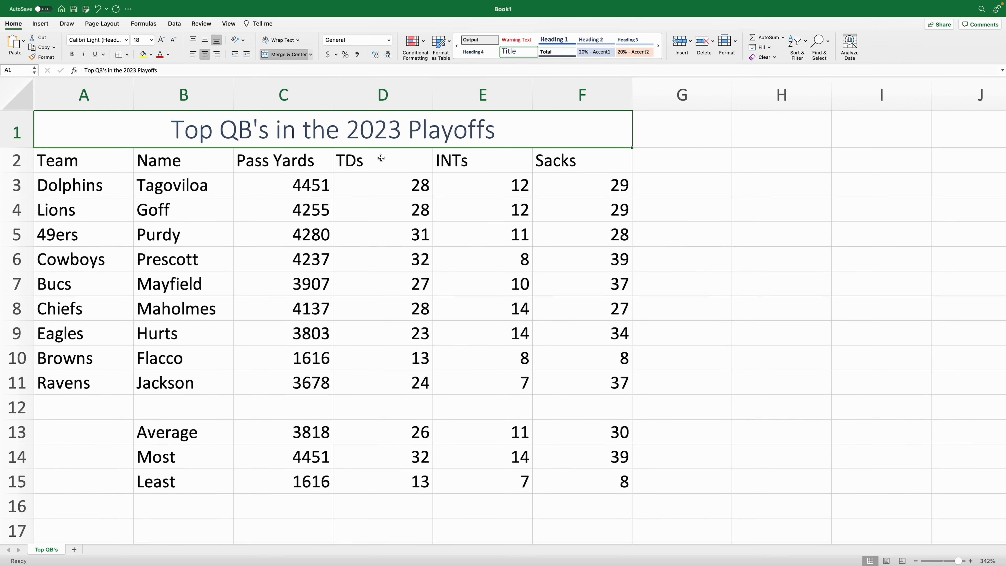
click(709, 158)
click(596, 454)
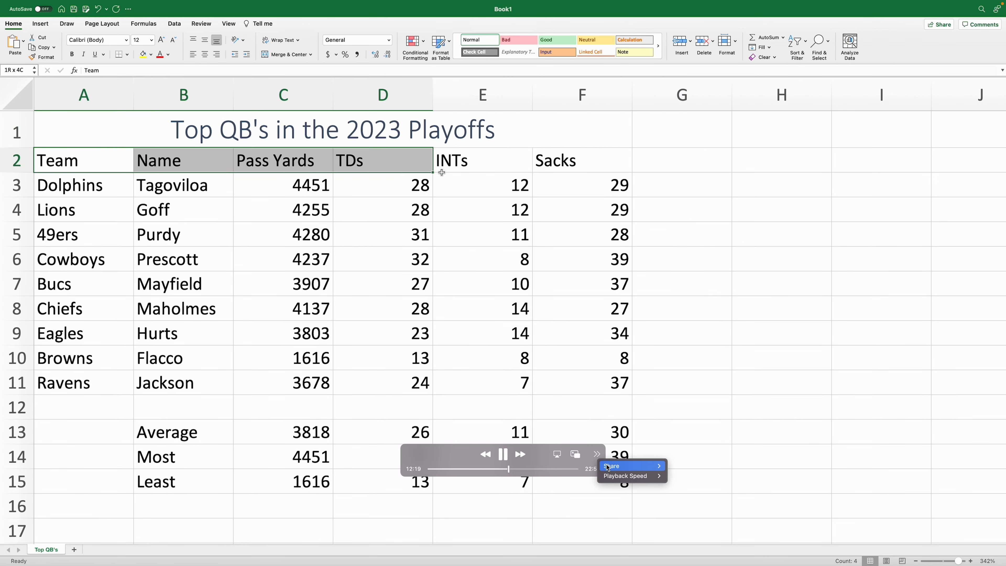
mouse_move(633, 475)
click(679, 485)
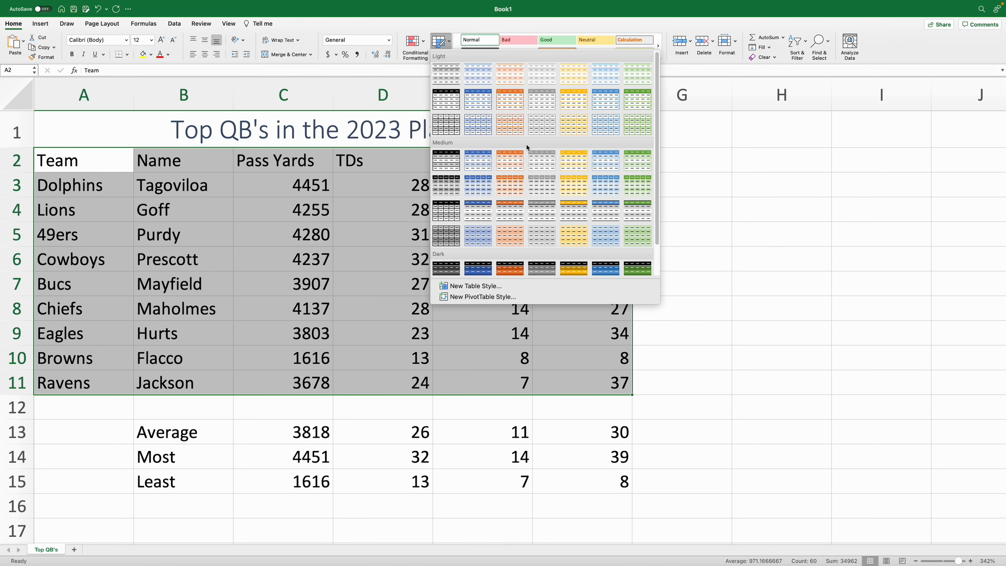
Format the range A2:F11 as a table with headers, using a blue Medium table style with banded rows
click(478, 161)
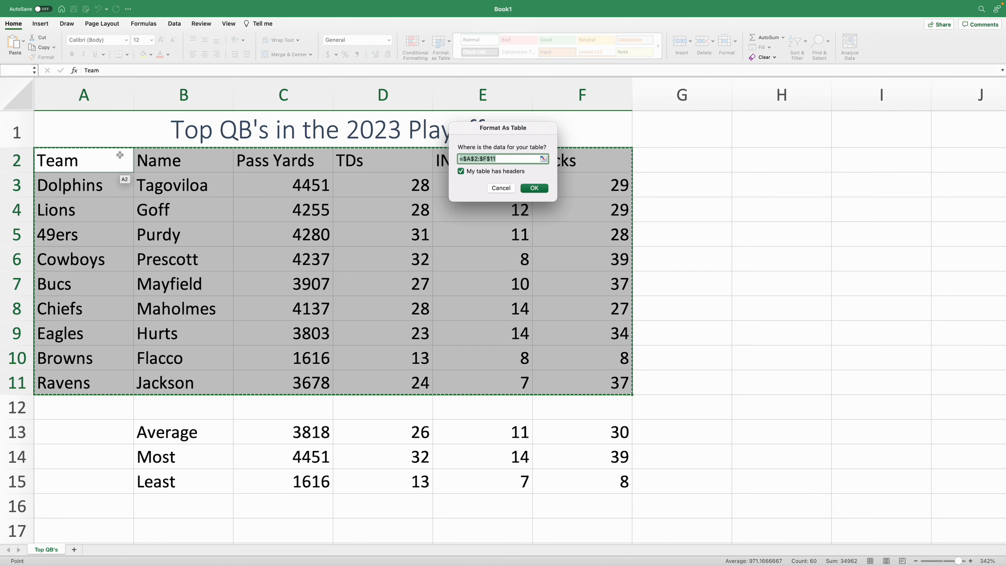
click(533, 189)
click(669, 202)
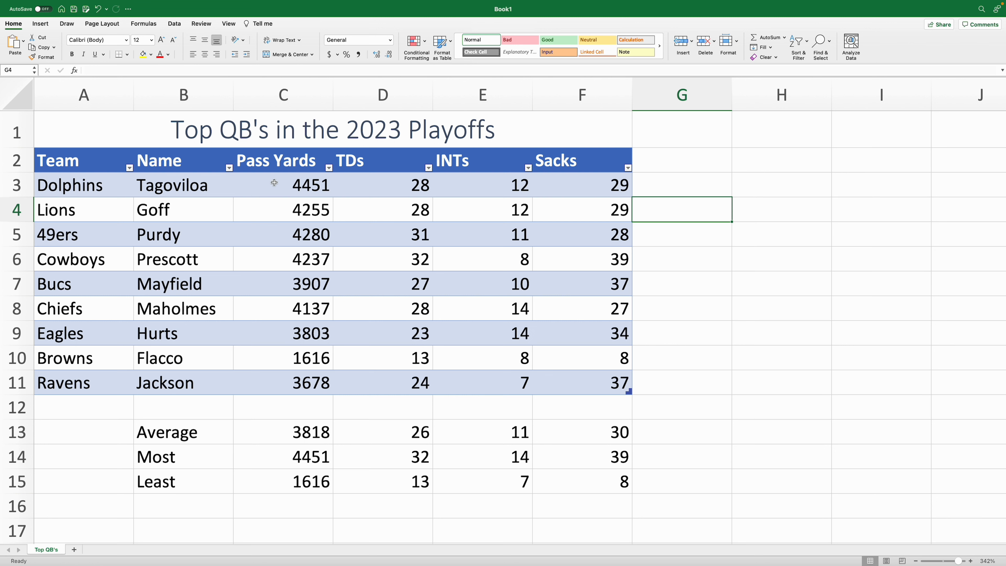
Sort the quarterback table by Pass Yards in descending order
click(329, 168)
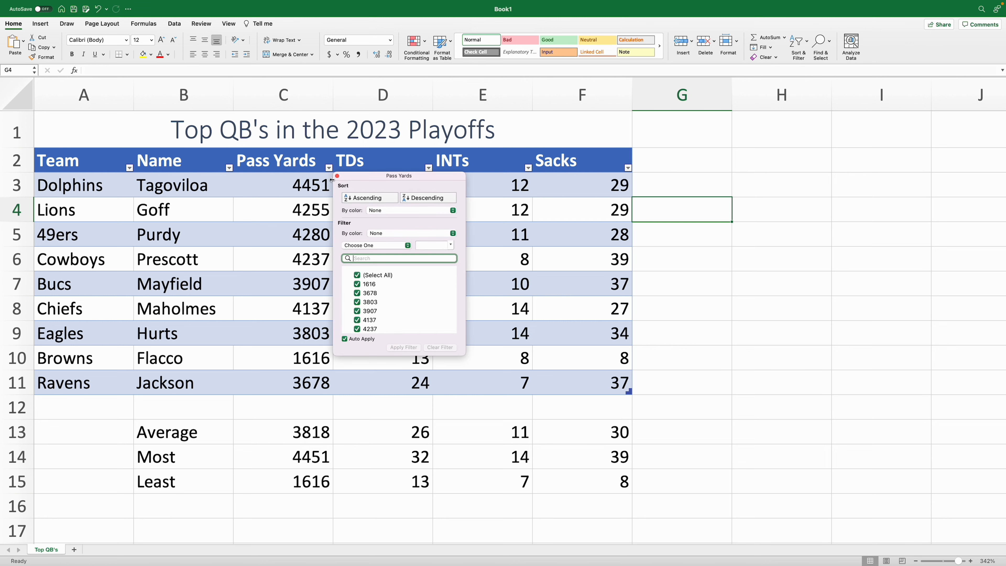
click(417, 200)
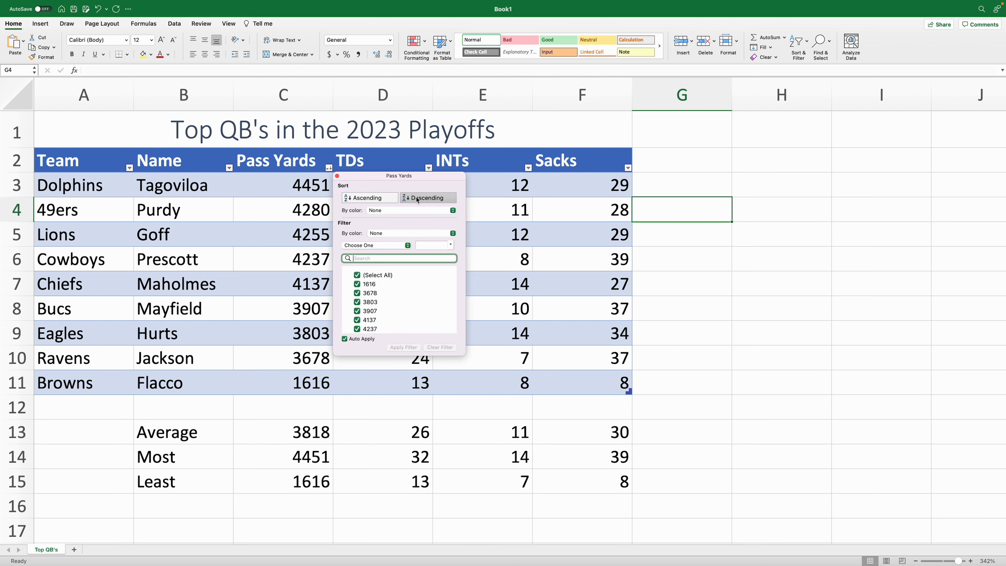
click(265, 189)
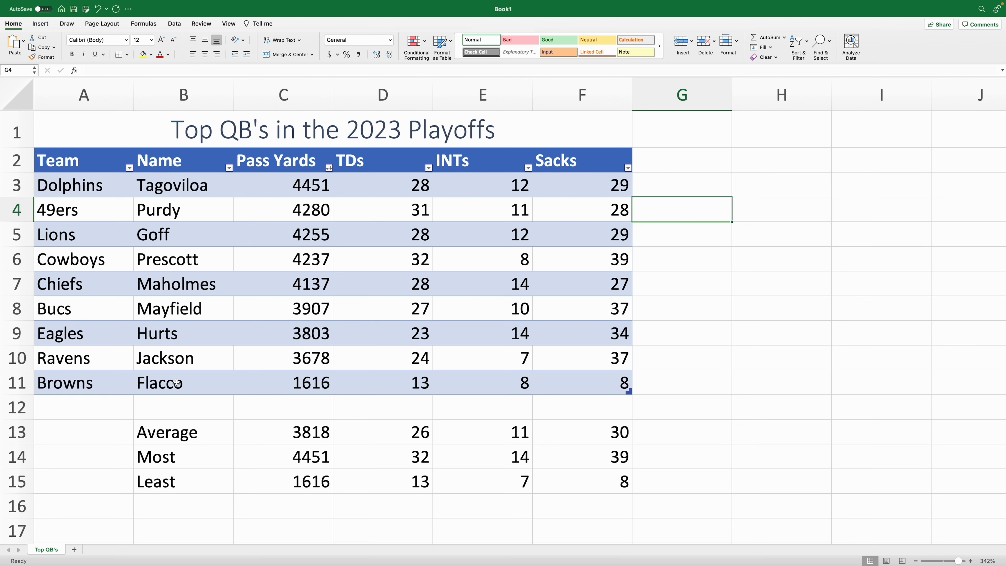
Sort the quarterback table by TDs in descending order
click(429, 168)
click(516, 199)
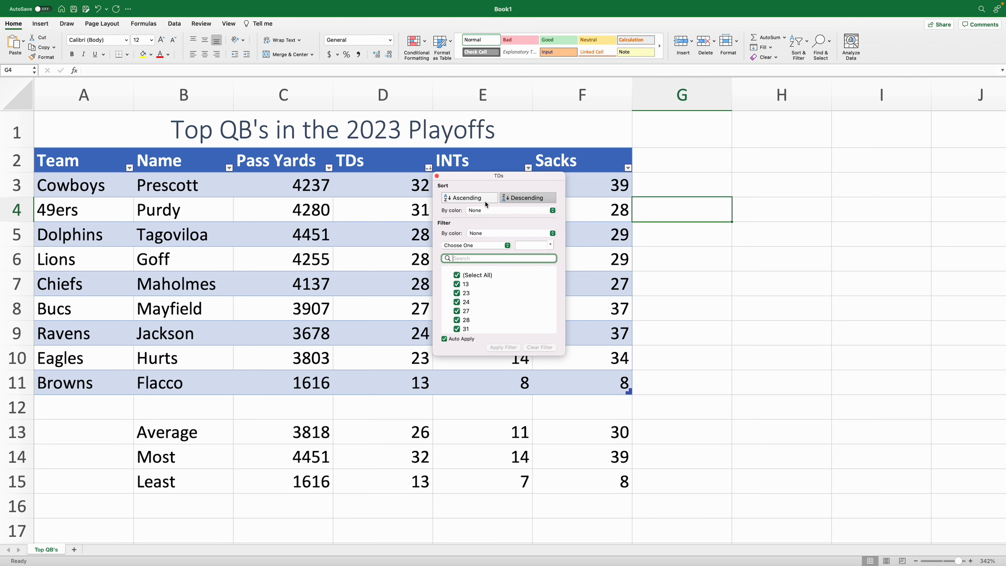
click(393, 183)
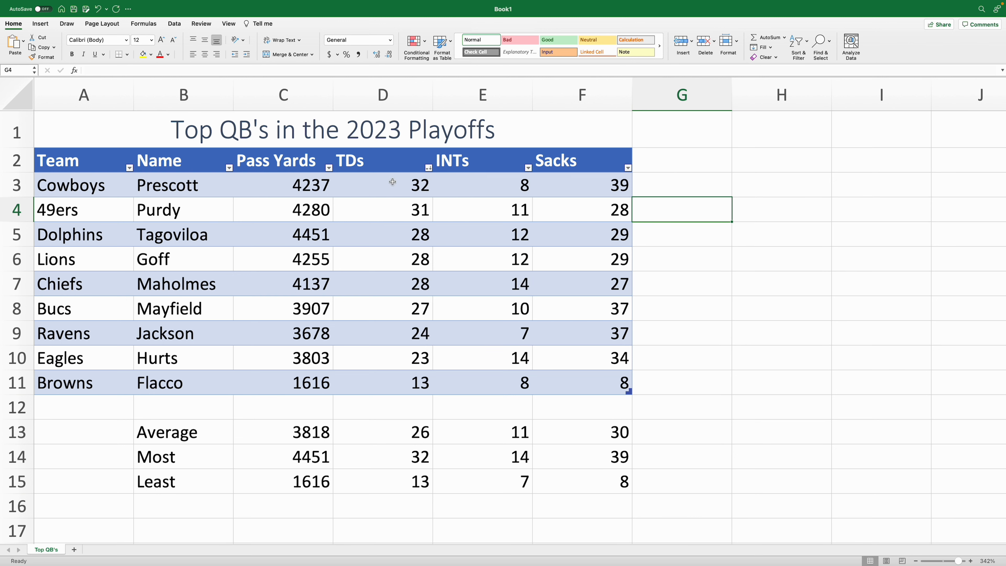
Sort the quarterback table by TDs in ascending order
click(428, 168)
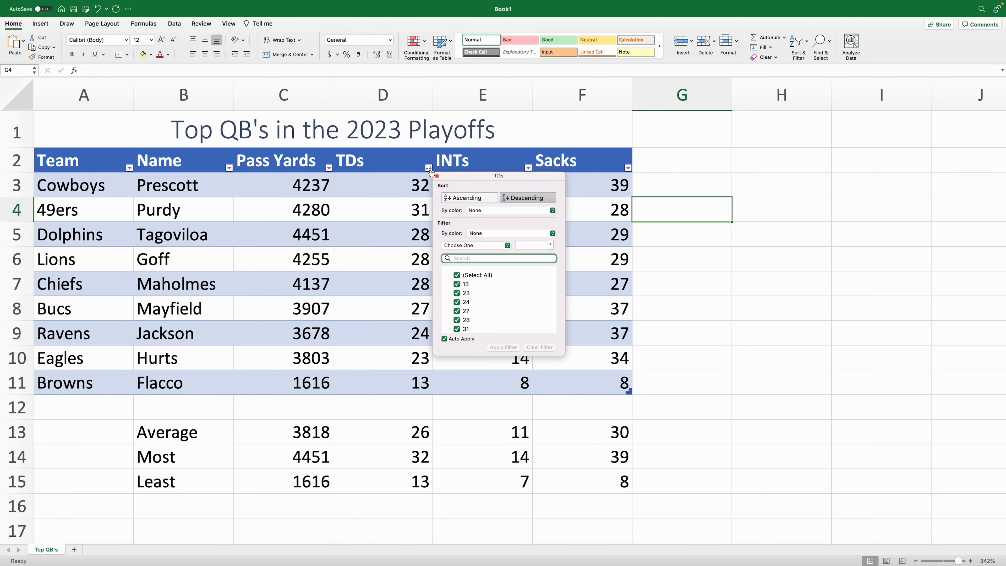
click(487, 200)
click(380, 191)
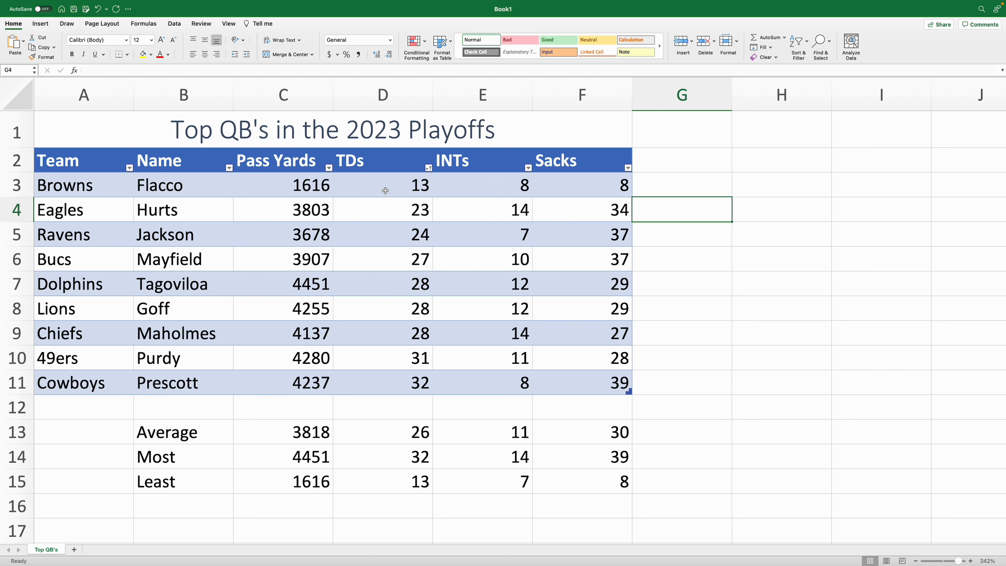
Apply the Green - Yellow color scale to the Pass Yards values in C3:C11
click(273, 189)
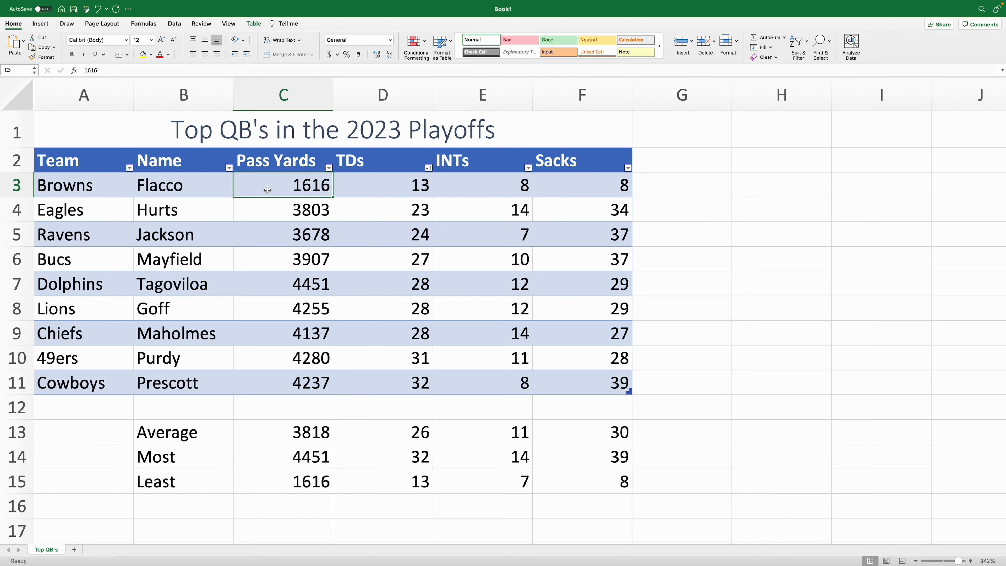
scroll(273, 188, down, 1)
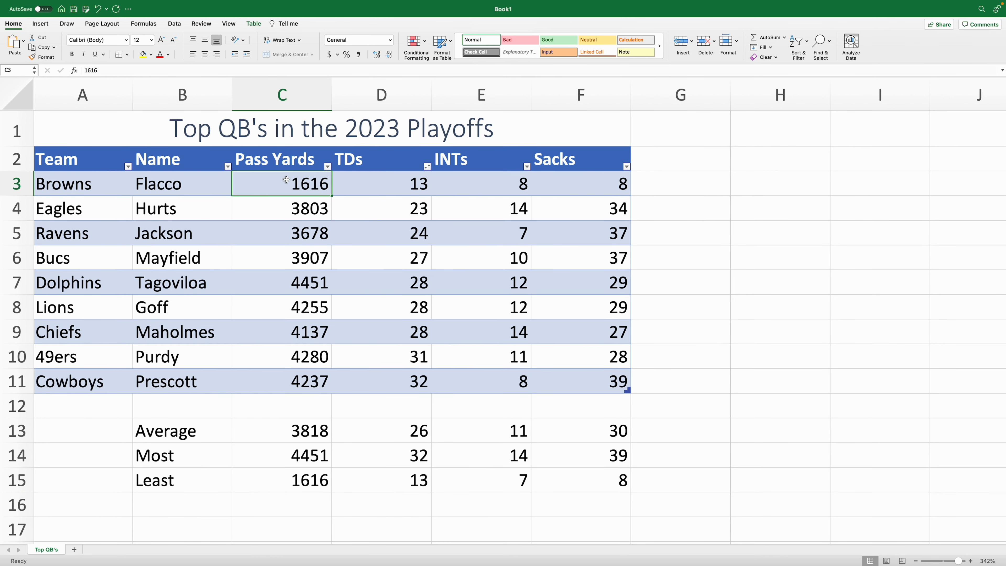
drag(274, 183, 283, 380)
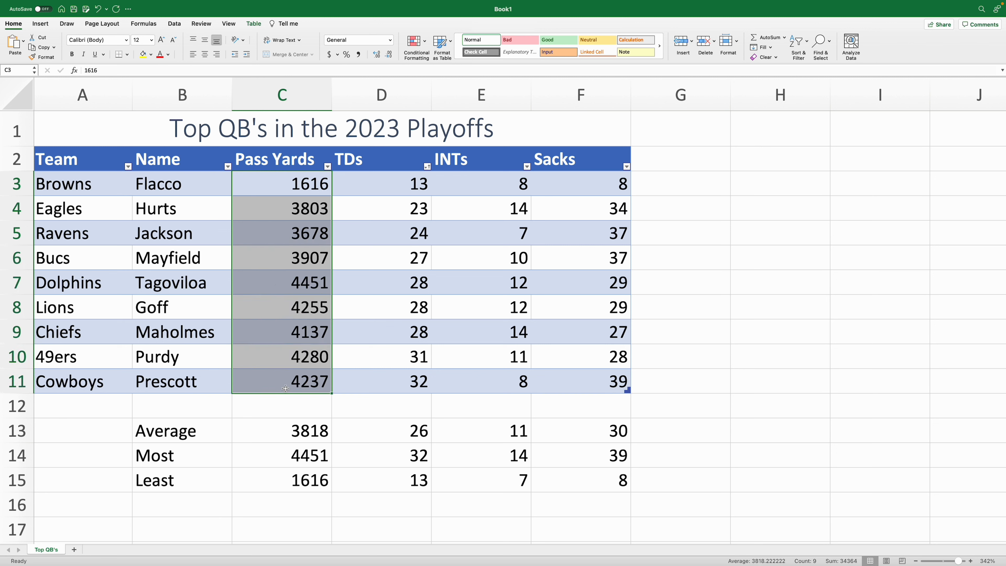
click(417, 58)
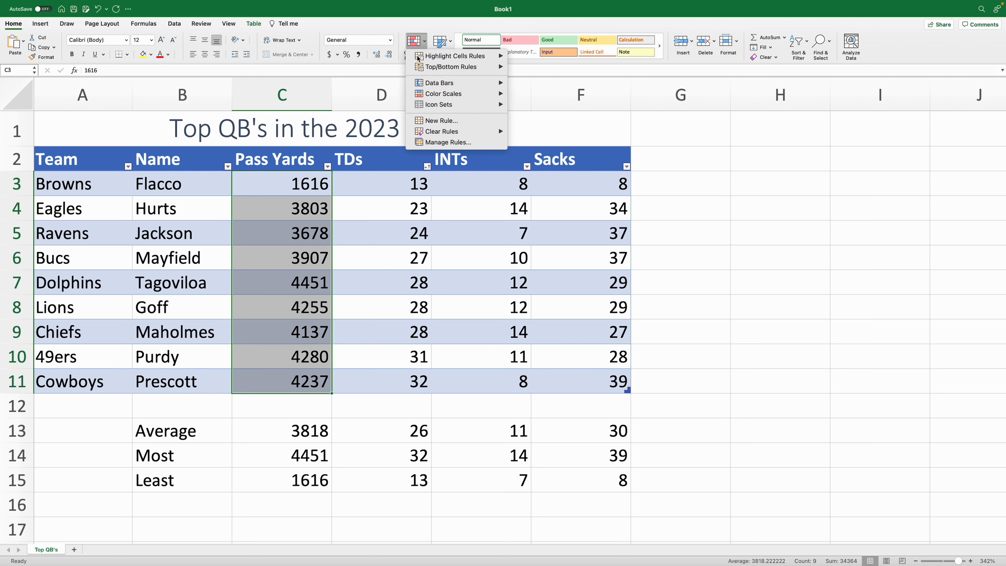
mouse_move(449, 97)
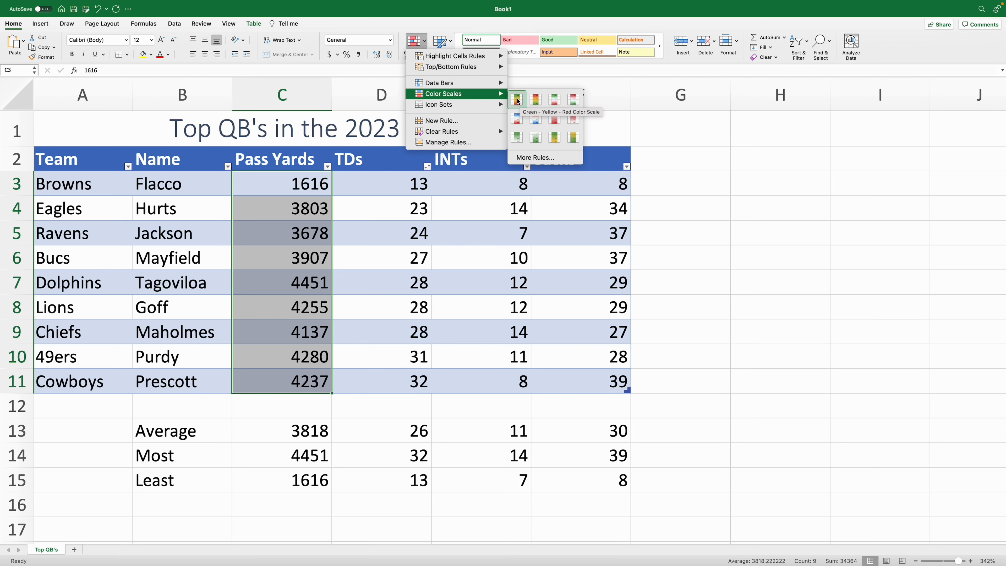
click(555, 137)
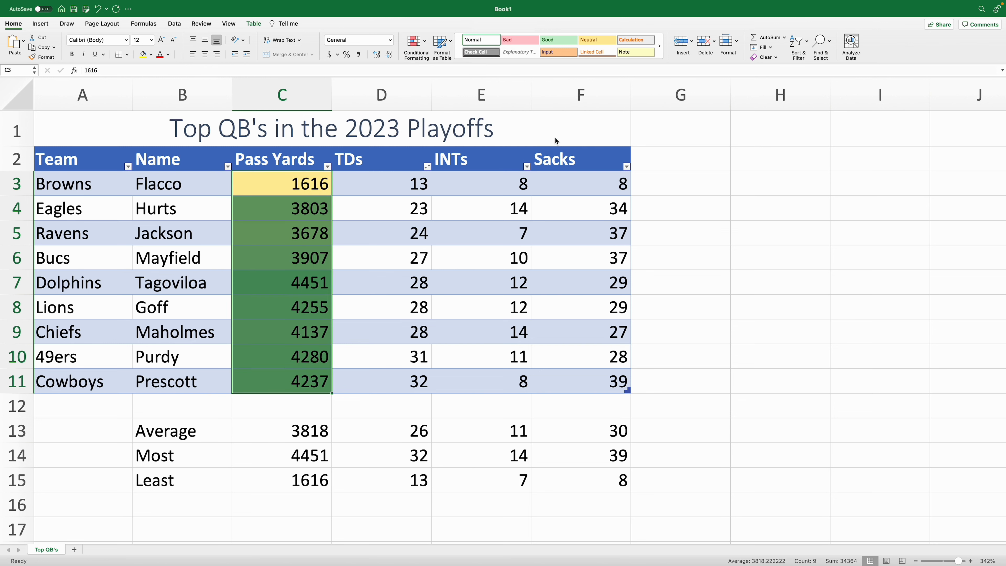
click(277, 359)
click(277, 379)
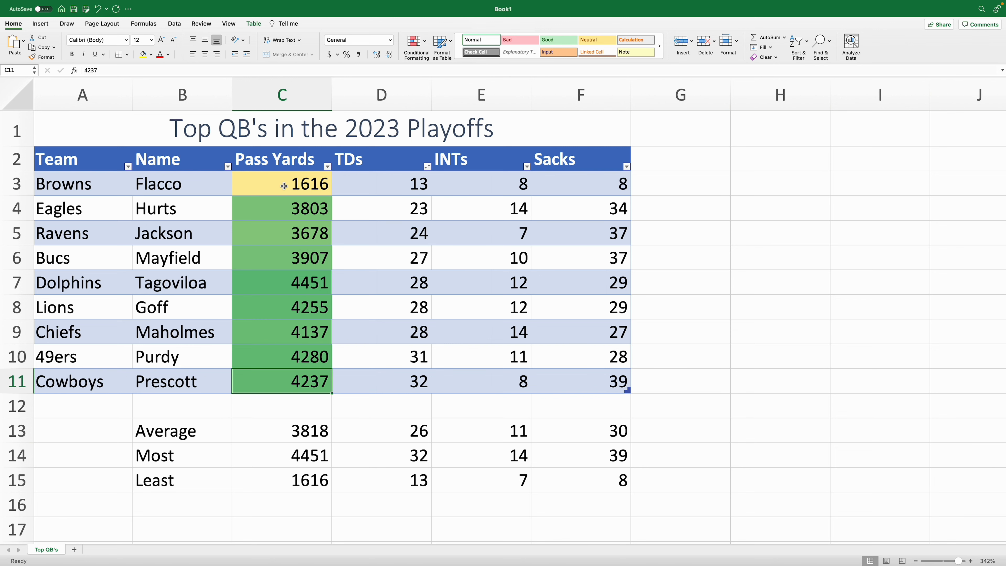
scroll(45, 191, right, 2)
scroll(119, 194, left, 2)
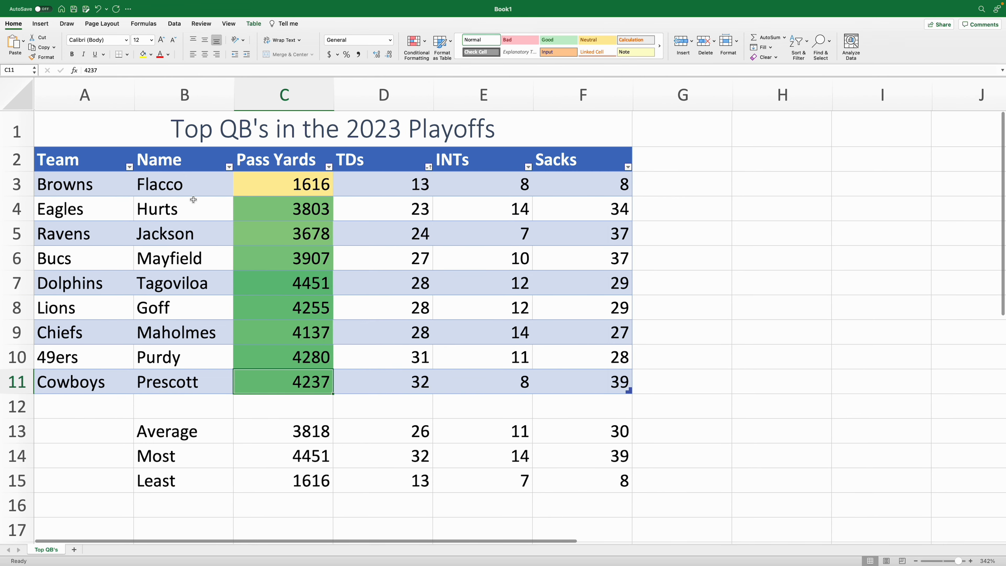
Insert a blank row above the Browns row and undo the insertion
click(16, 188)
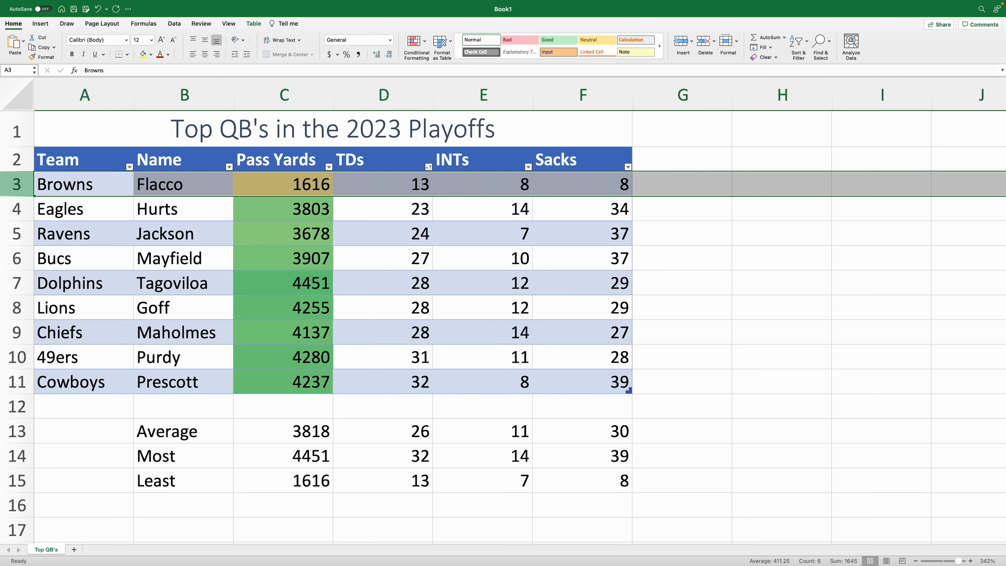
right_click(19, 184)
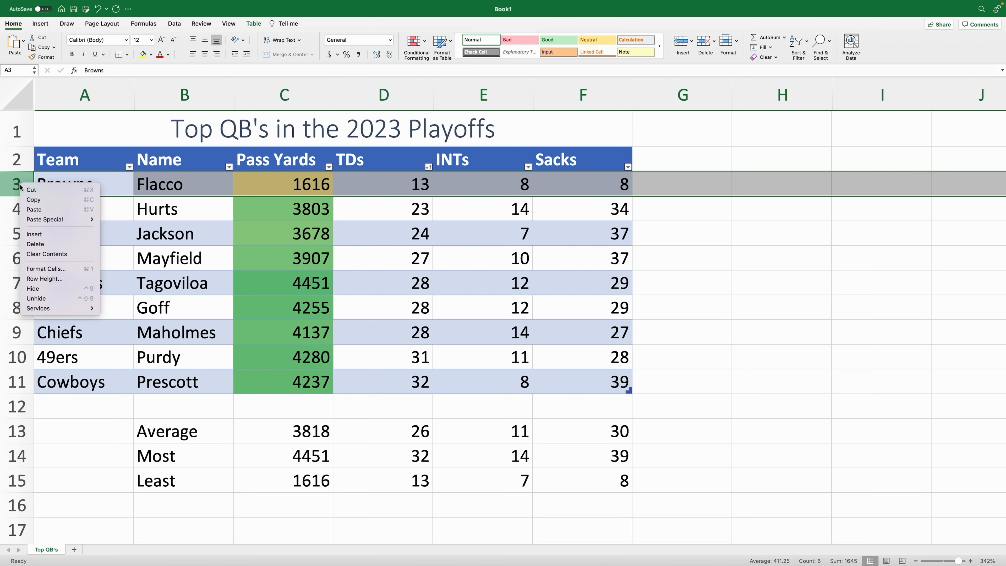
click(36, 235)
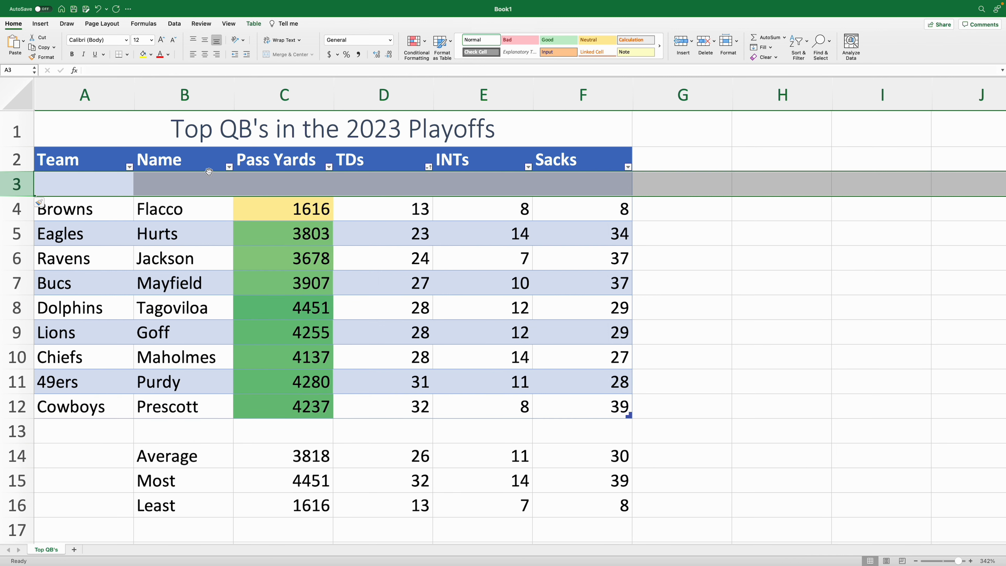
click(98, 9)
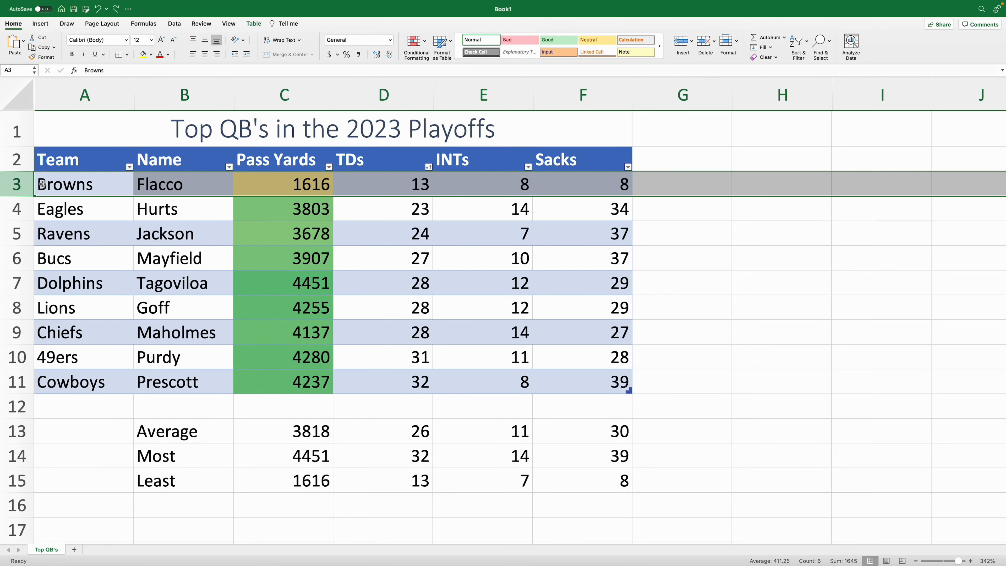
Delete the Browns row from the sheet and inspect the Pass Yards average formula
right_click(21, 190)
click(36, 246)
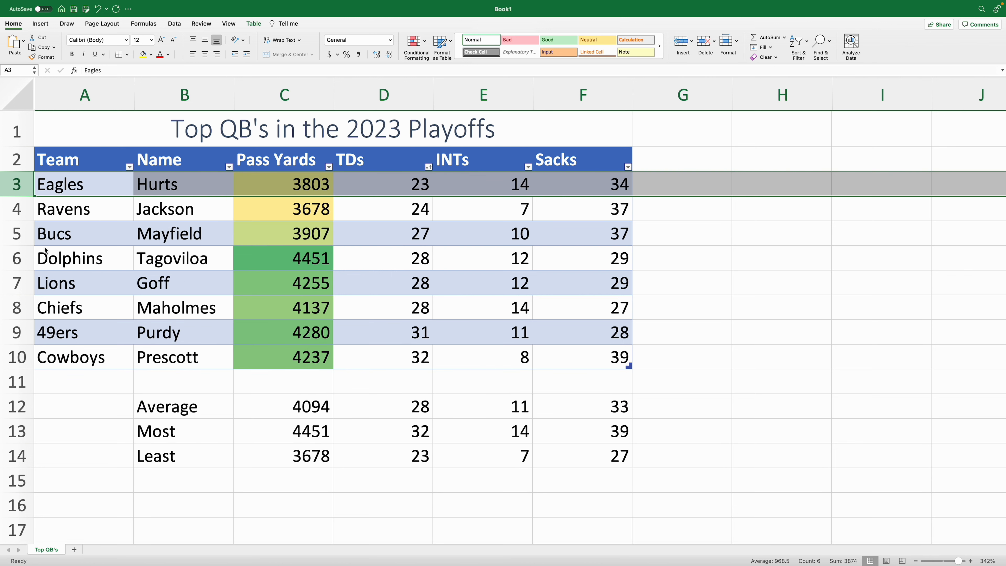
click(263, 214)
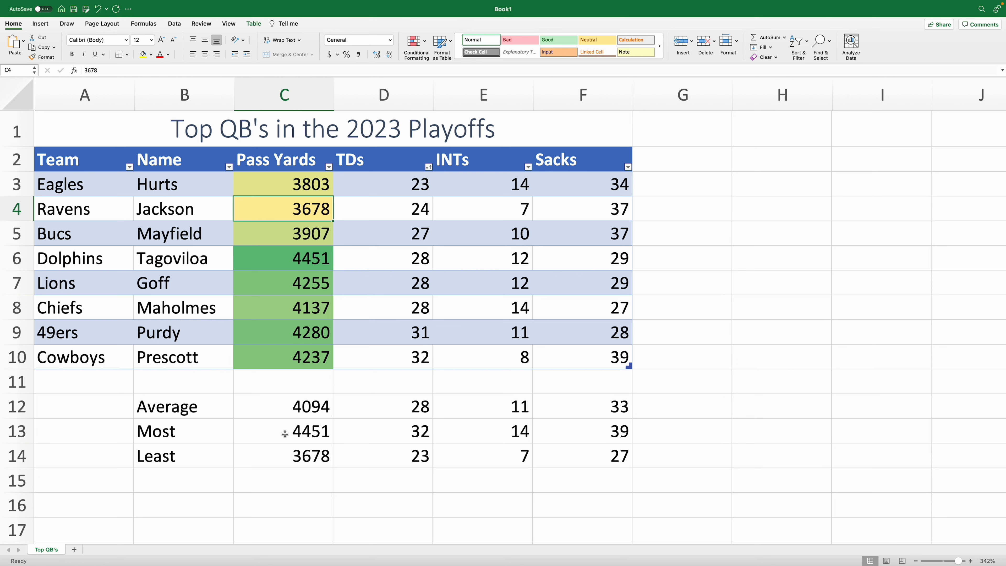
click(277, 408)
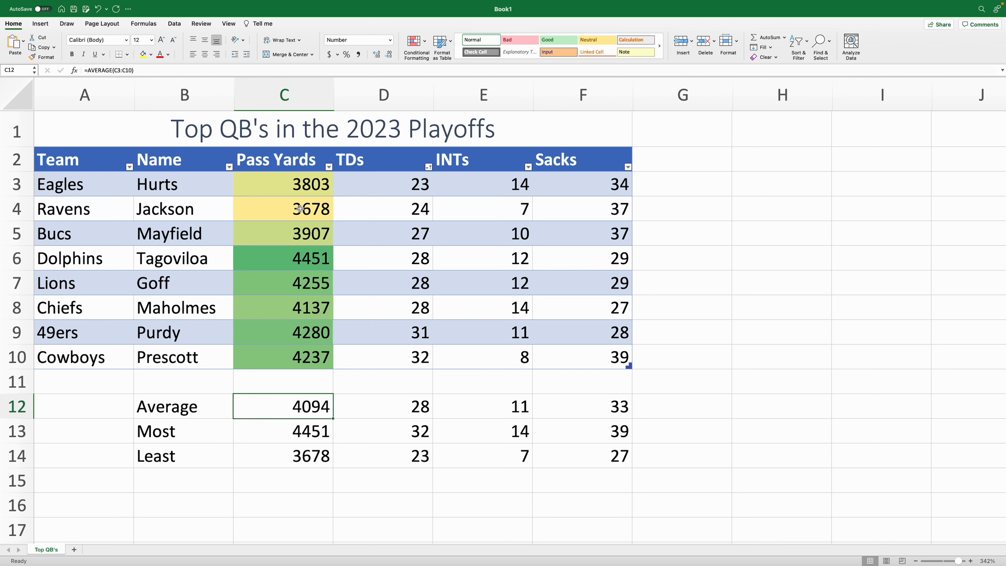
Change the Ravens quarterback's Pass Yards to 5678, check the recalculated summary rows, and undo the edit
double_click(322, 209)
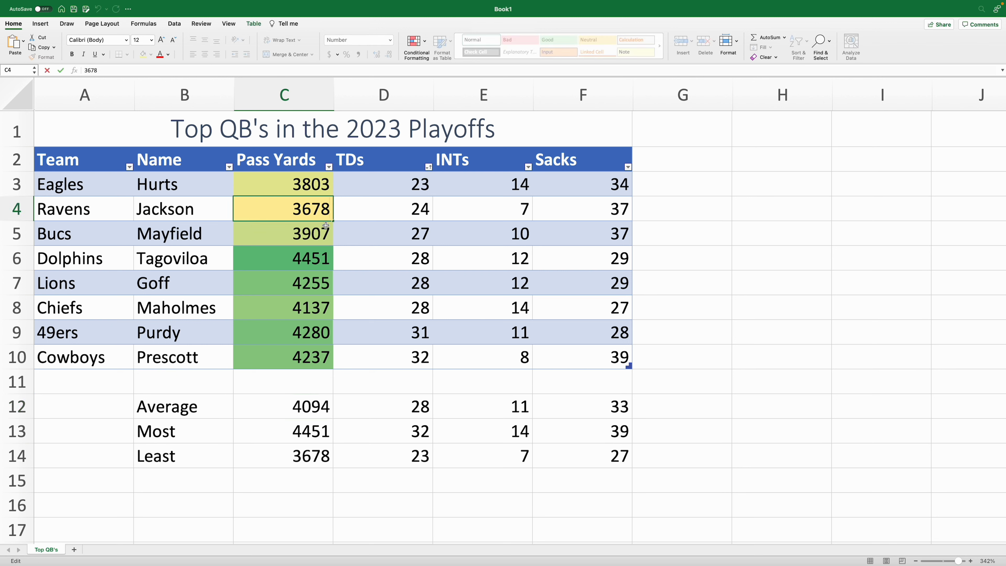
click(301, 213)
key(BackSpace)
text(5)
key(Return)
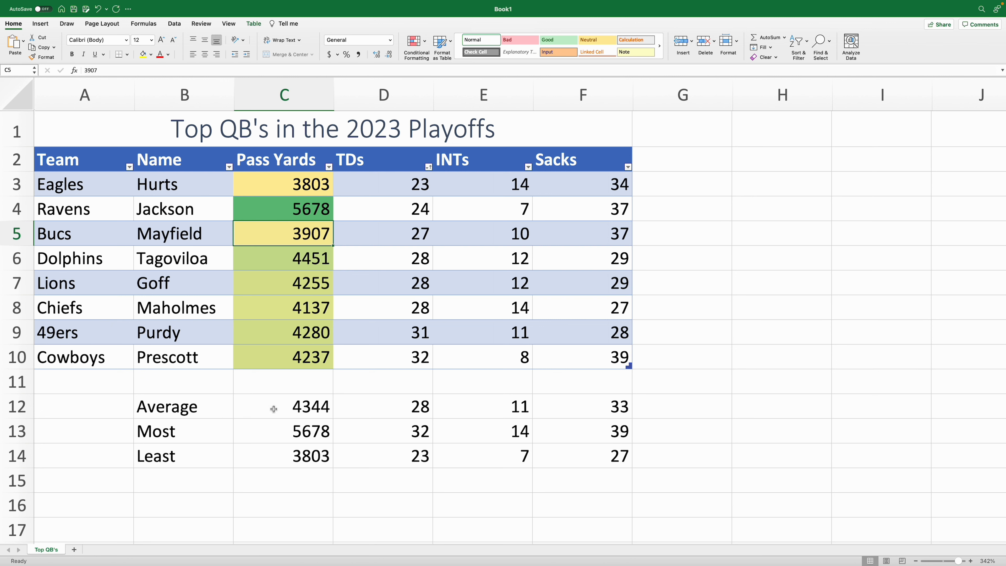
key(super+z)
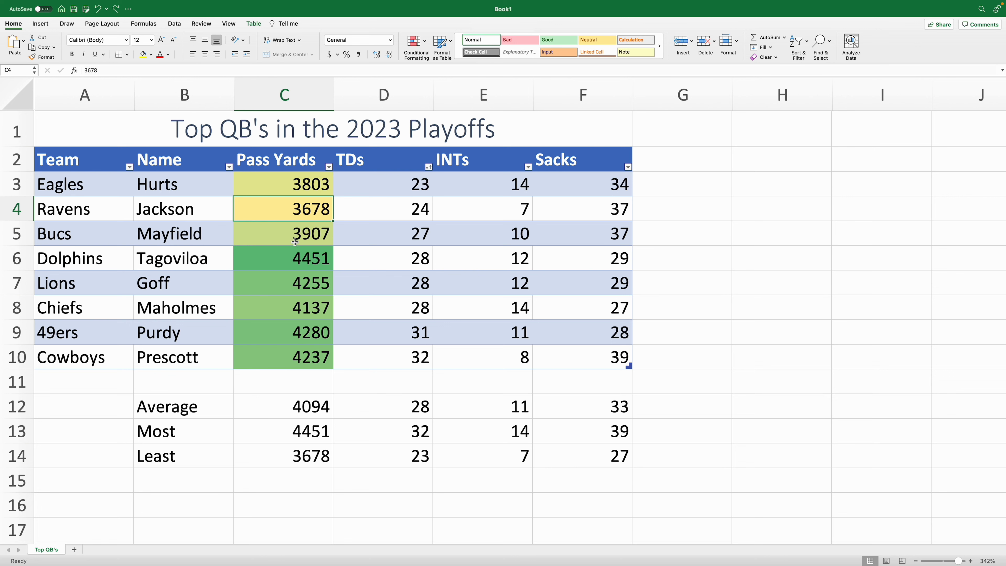
Sort the quarterback table by Pass Yards in descending order
scroll(269, 198, right, 1)
scroll(282, 202, left, 1)
scroll(273, 198, up, 1)
click(329, 168)
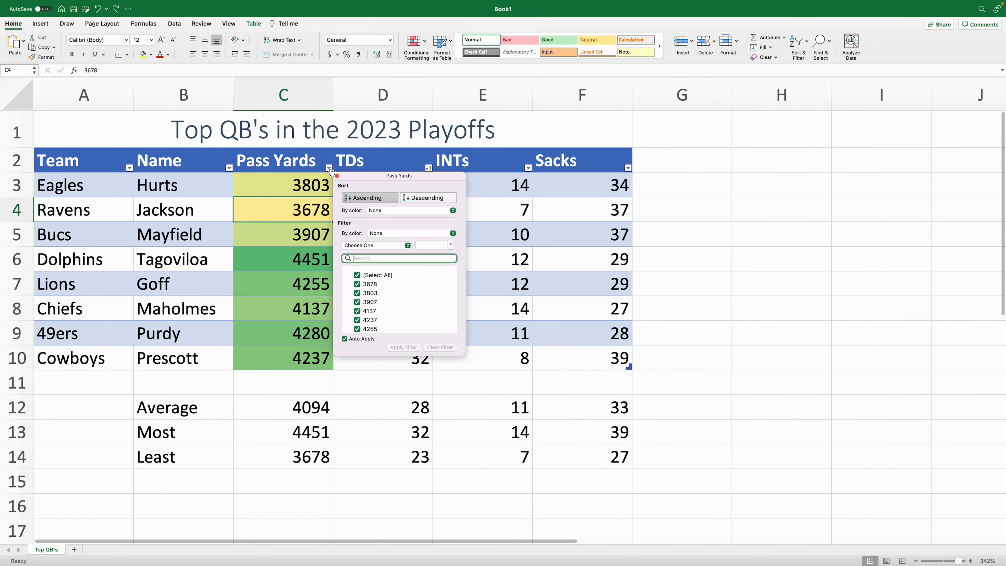
click(424, 198)
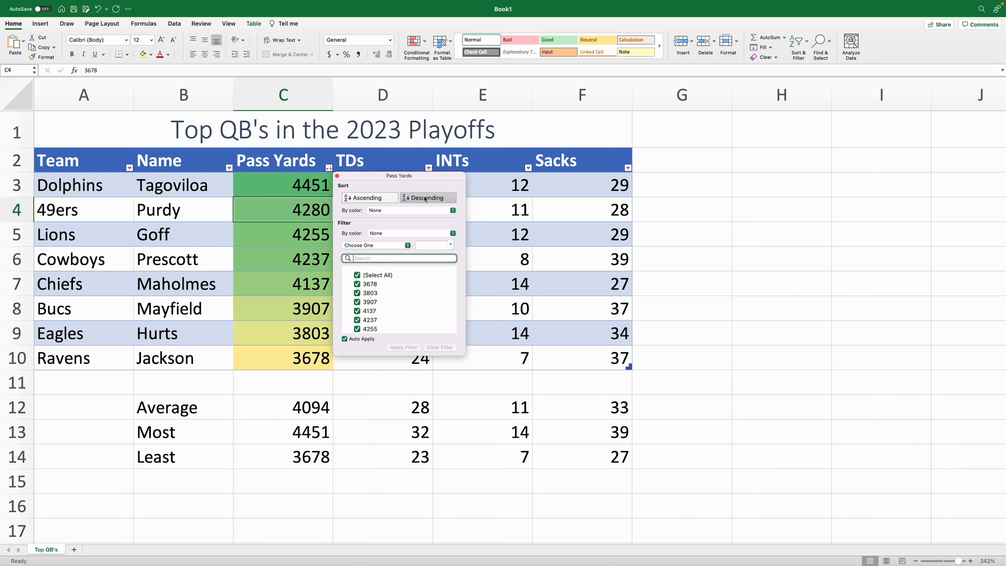
click(268, 192)
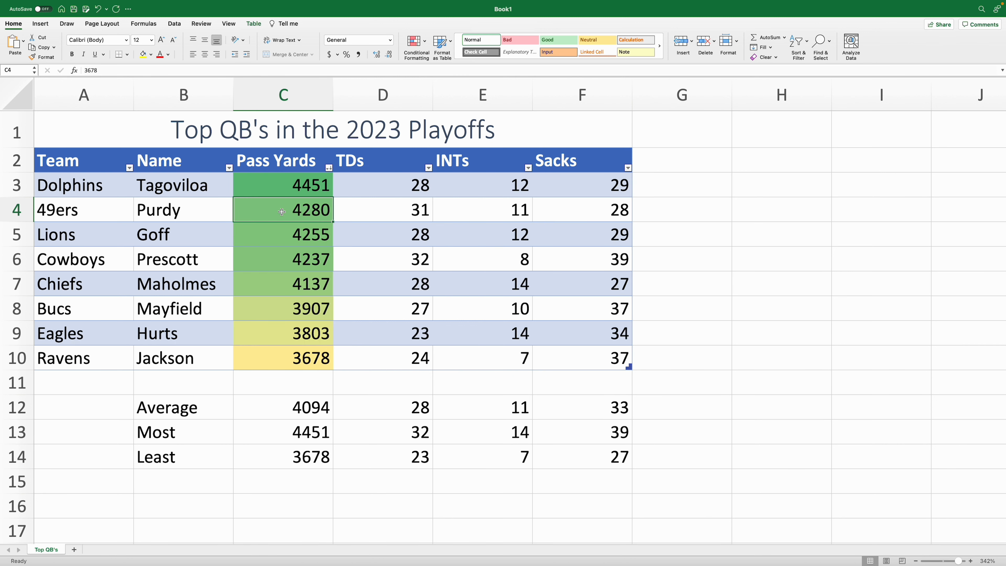
Apply the Green - Yellow color scale to the TDs values in D3:D10
click(371, 180)
drag(378, 183, 397, 355)
click(410, 53)
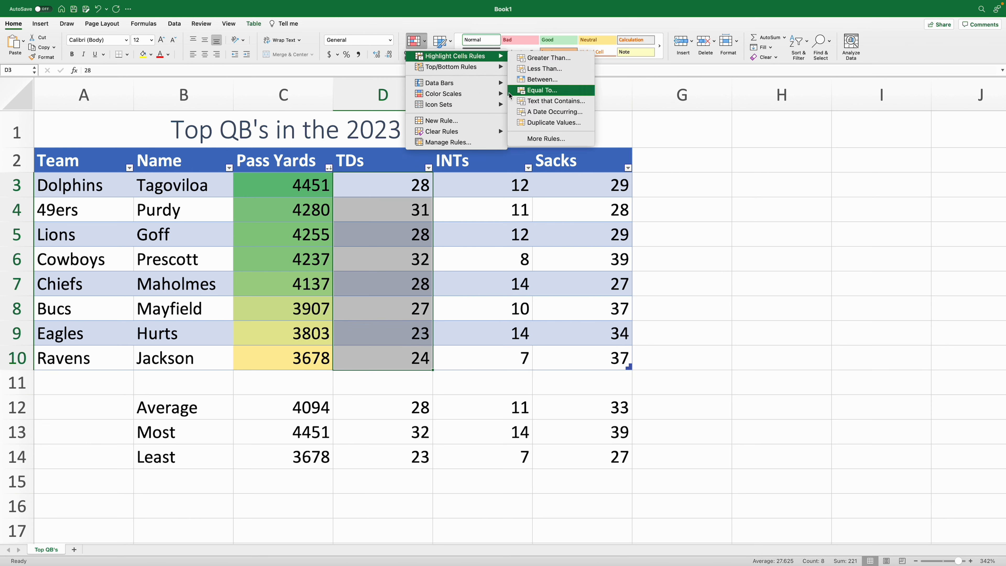
mouse_move(455, 95)
click(558, 140)
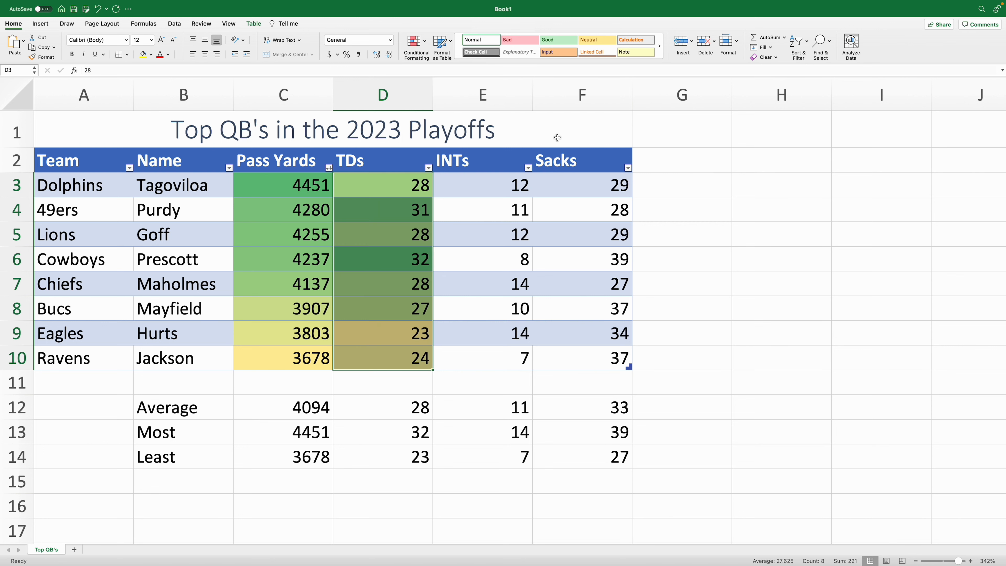
click(728, 214)
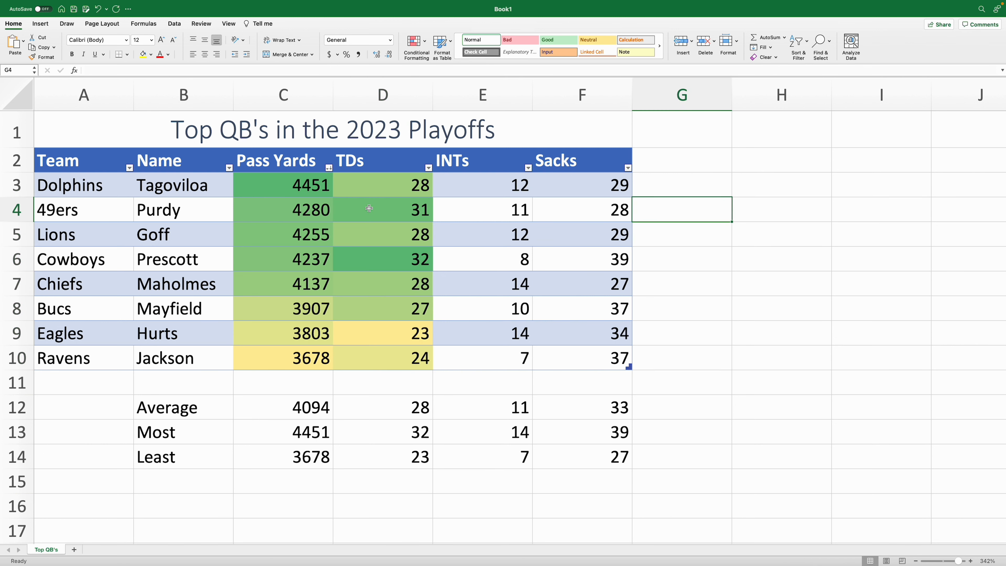
Apply the Red - White color scale to the INTs values in E3:E10
click(503, 192)
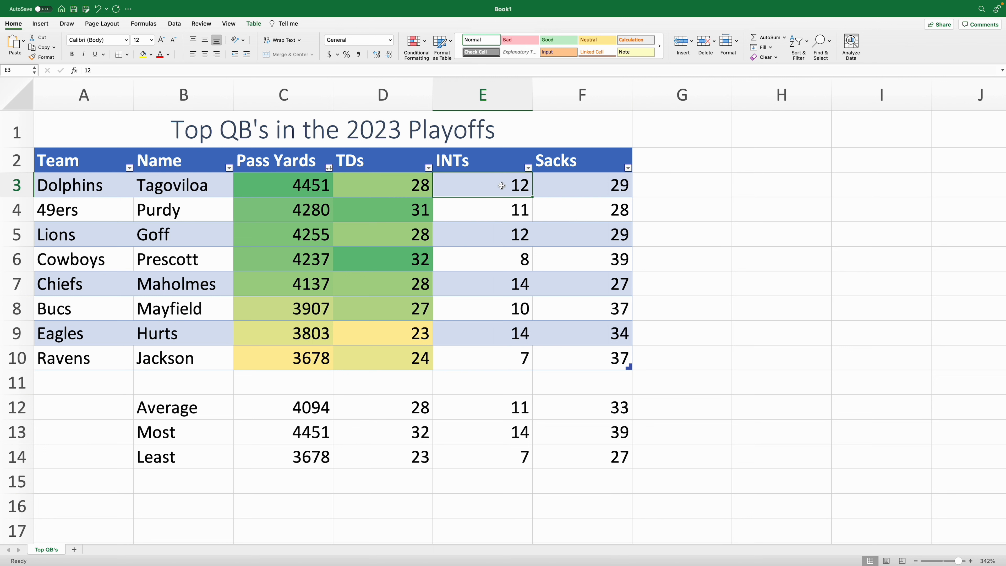
drag(500, 186, 501, 355)
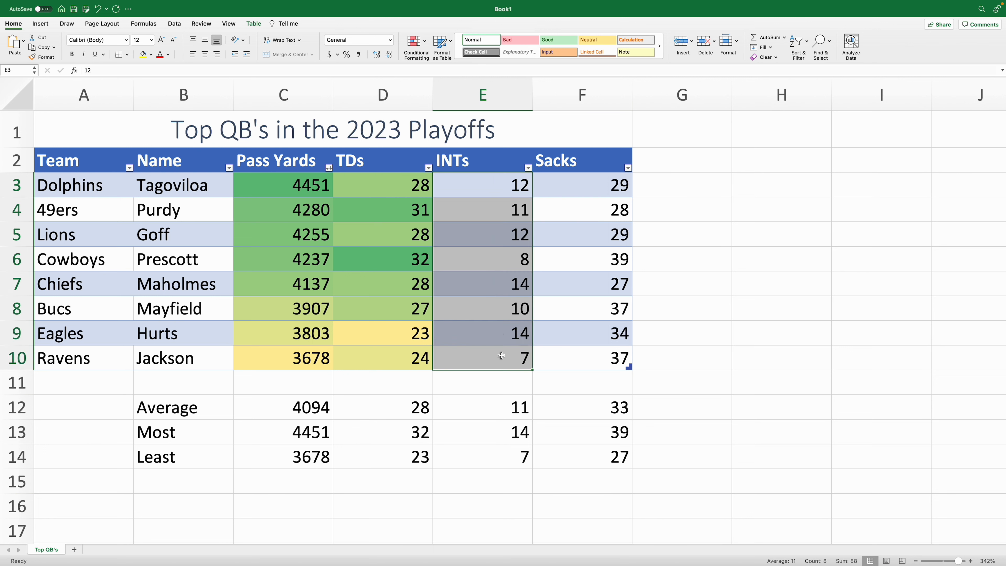
click(414, 41)
mouse_move(417, 57)
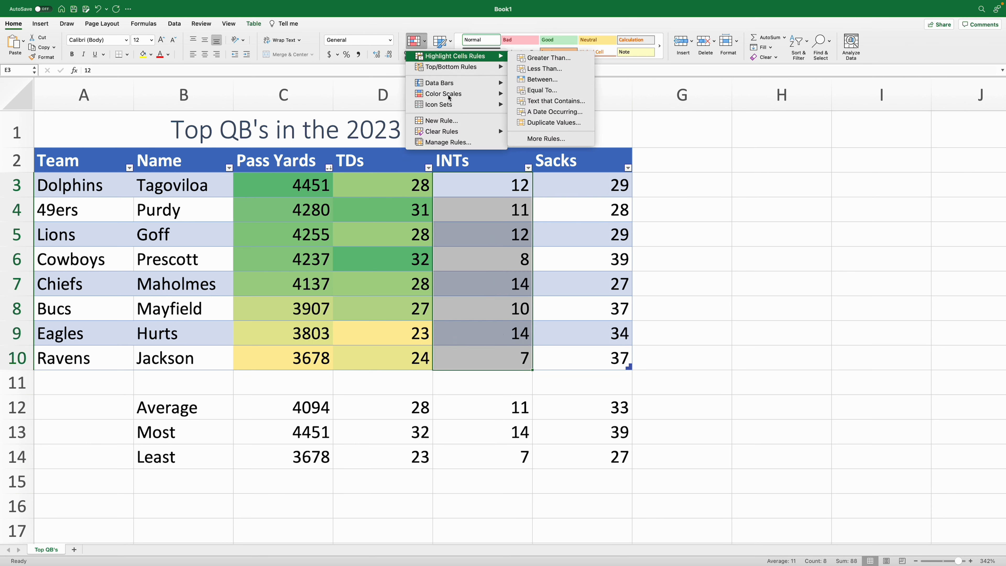
mouse_move(450, 96)
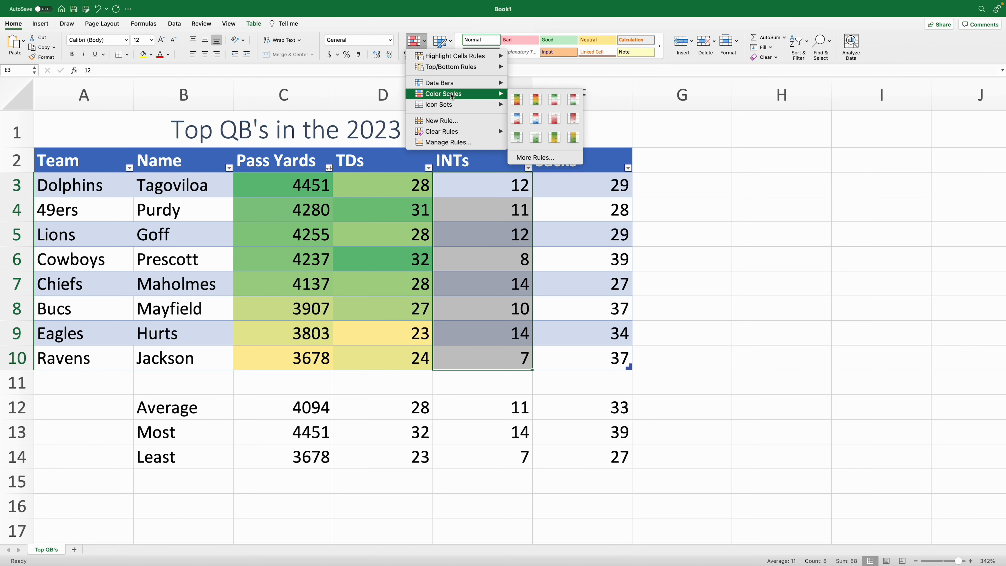
click(574, 119)
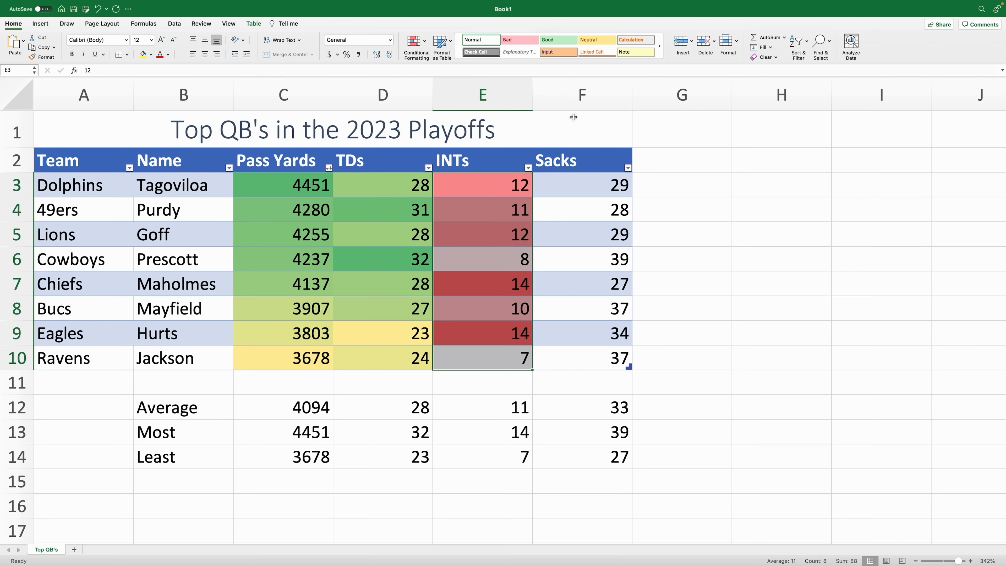
Apply the Red - White color scale to the Sacks values in F3:F10
click(582, 178)
drag(582, 191, 590, 357)
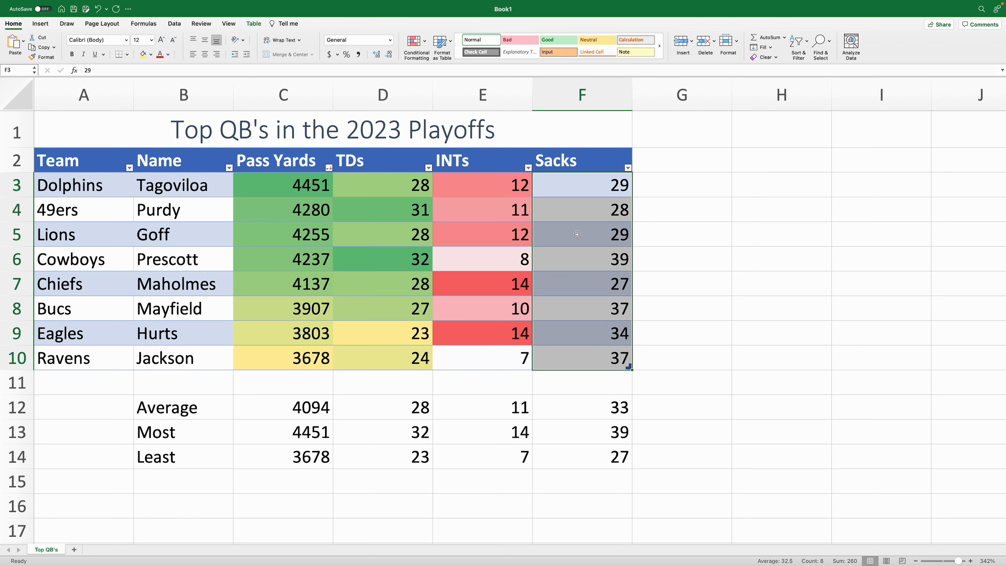
click(421, 48)
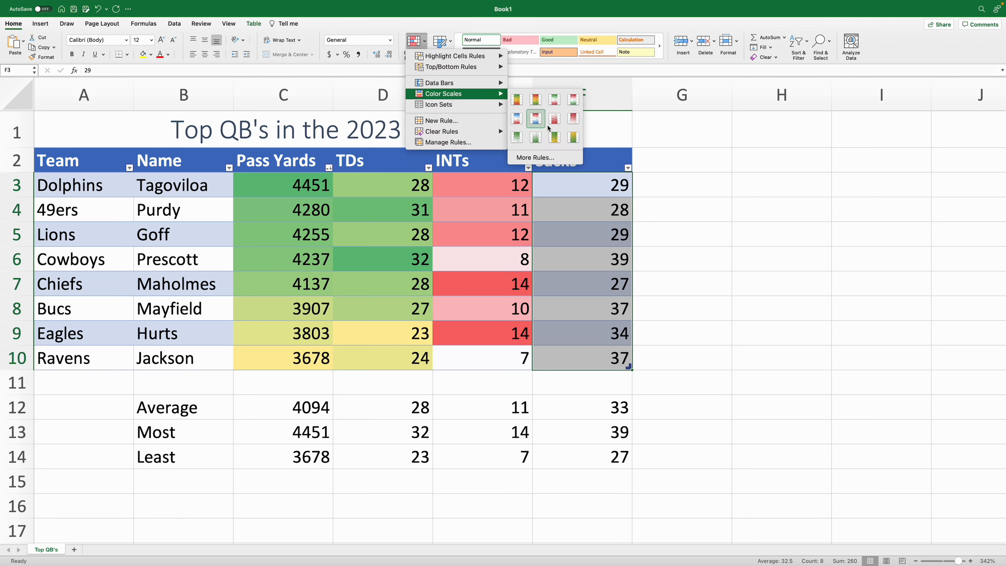
click(573, 119)
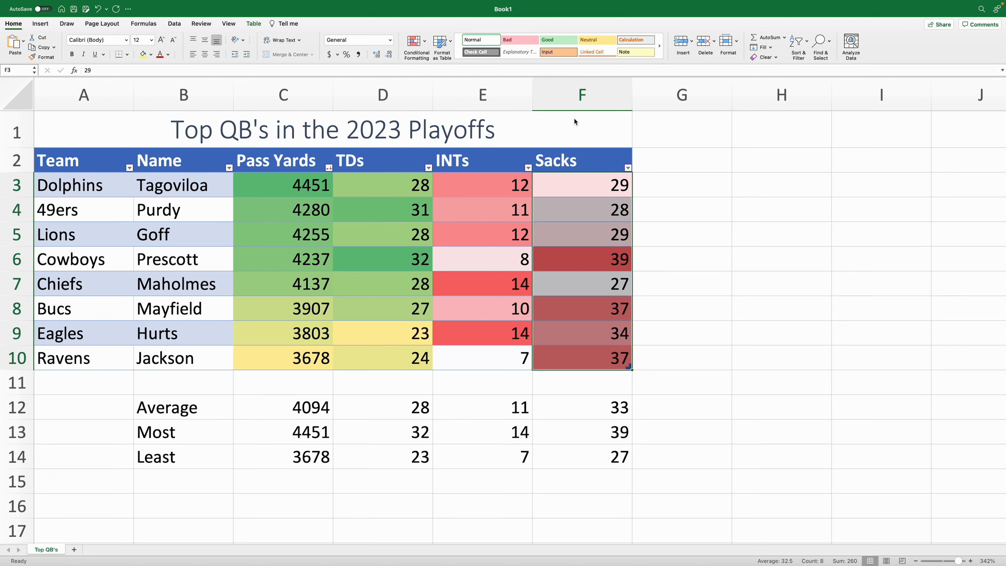
click(733, 211)
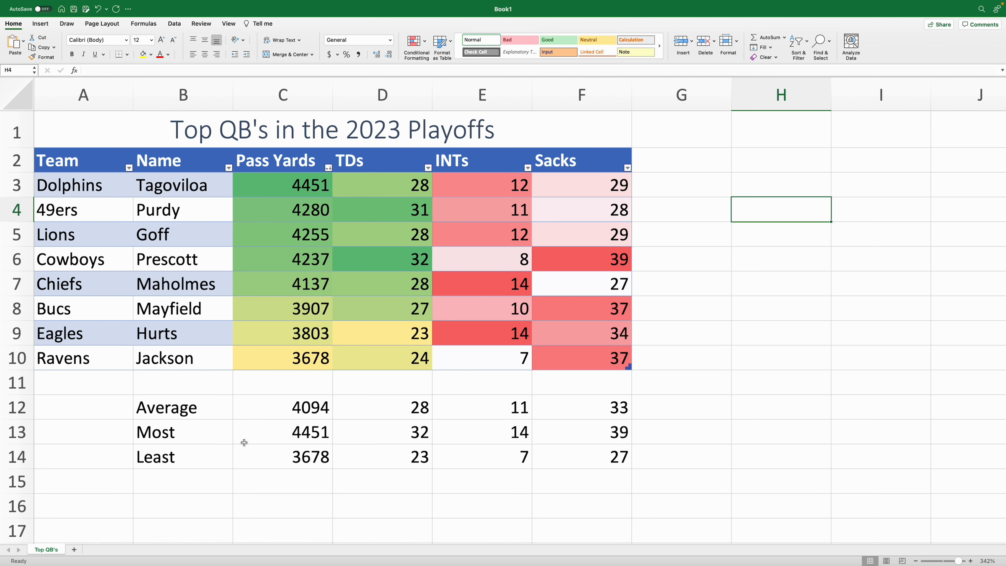
Apply the 40% - Accent5 cell style to the Average row, B12:F12
click(204, 416)
drag(219, 407, 597, 412)
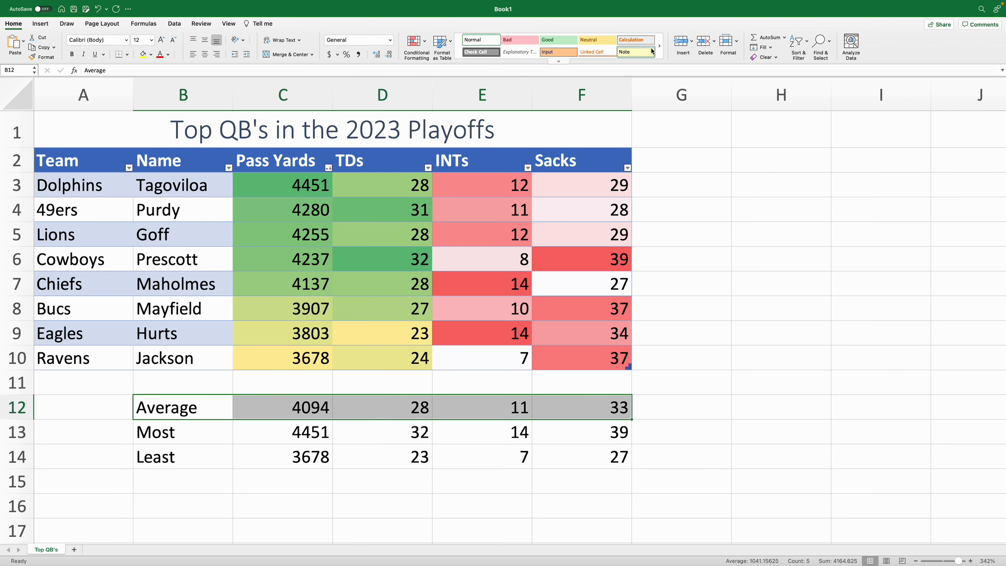
click(558, 61)
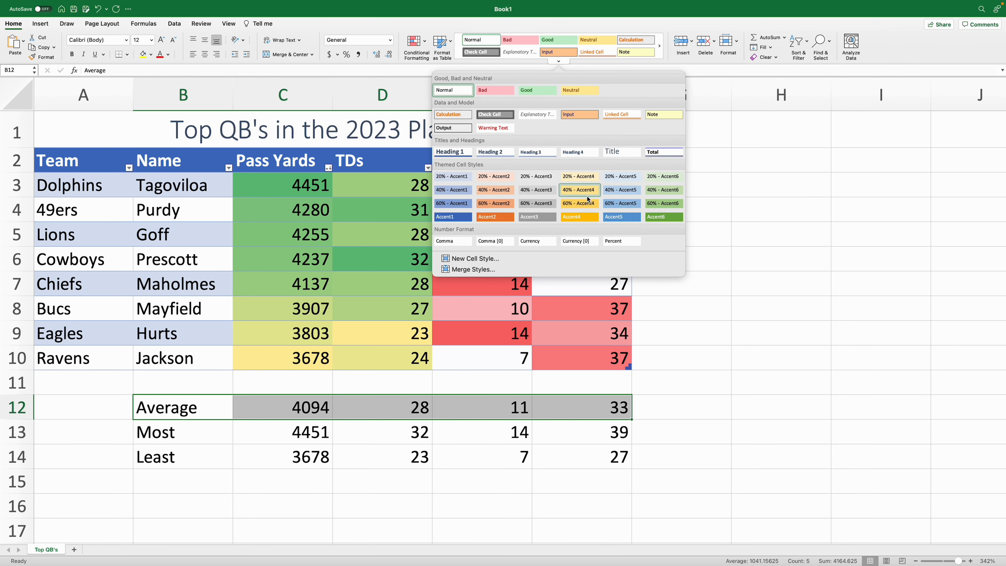
click(617, 193)
Apply the 40% - Accent6 cell style to the Most row, B13:F13
drag(187, 434, 546, 426)
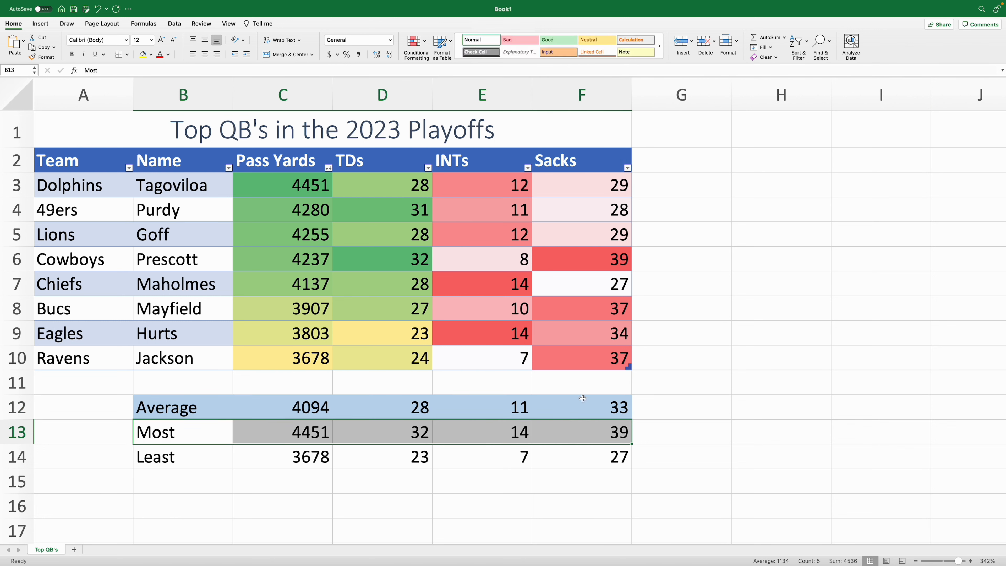
click(559, 62)
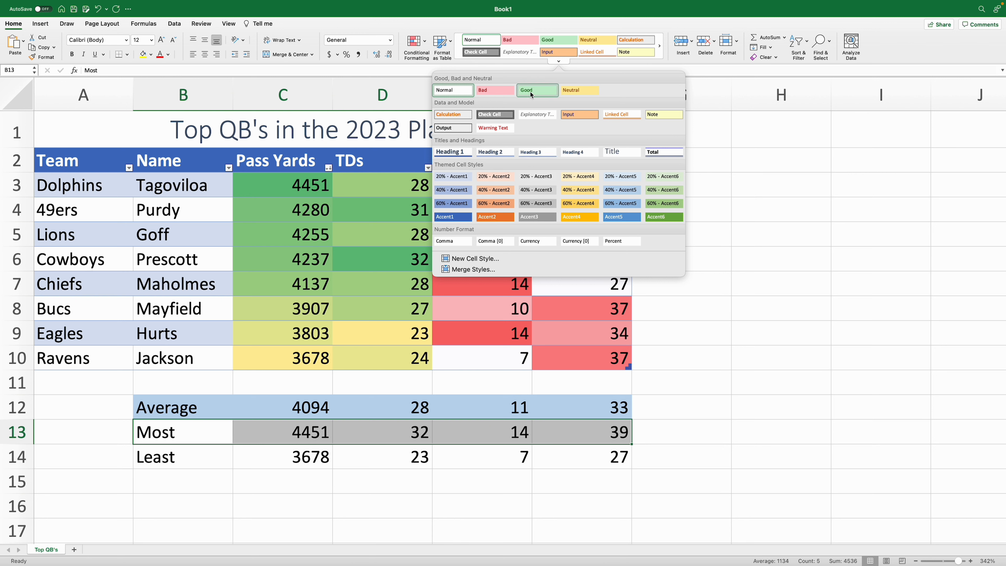
click(668, 192)
Apply the 40% - Accent2 cell style to the Least row, B14:F14
drag(200, 461, 579, 447)
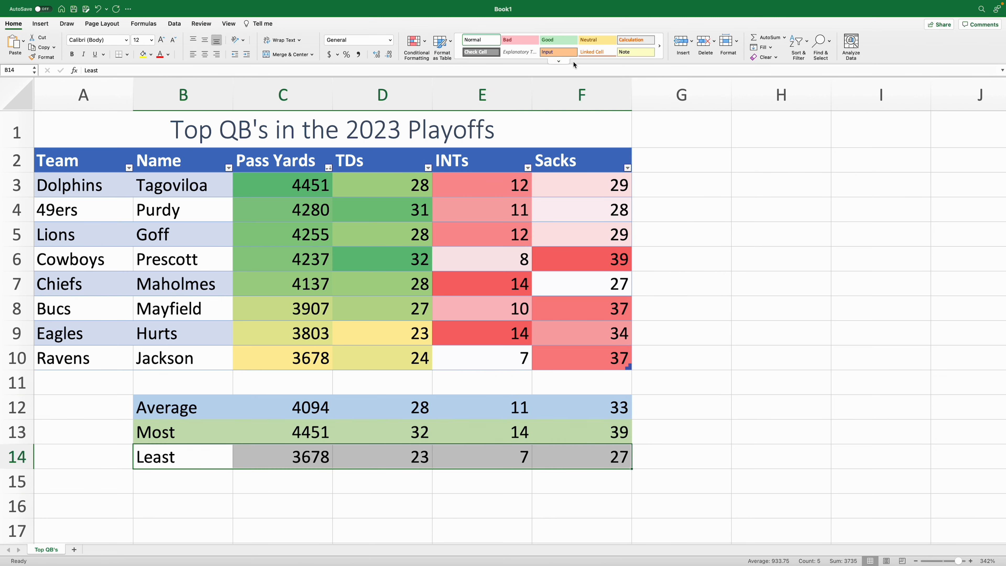
click(559, 62)
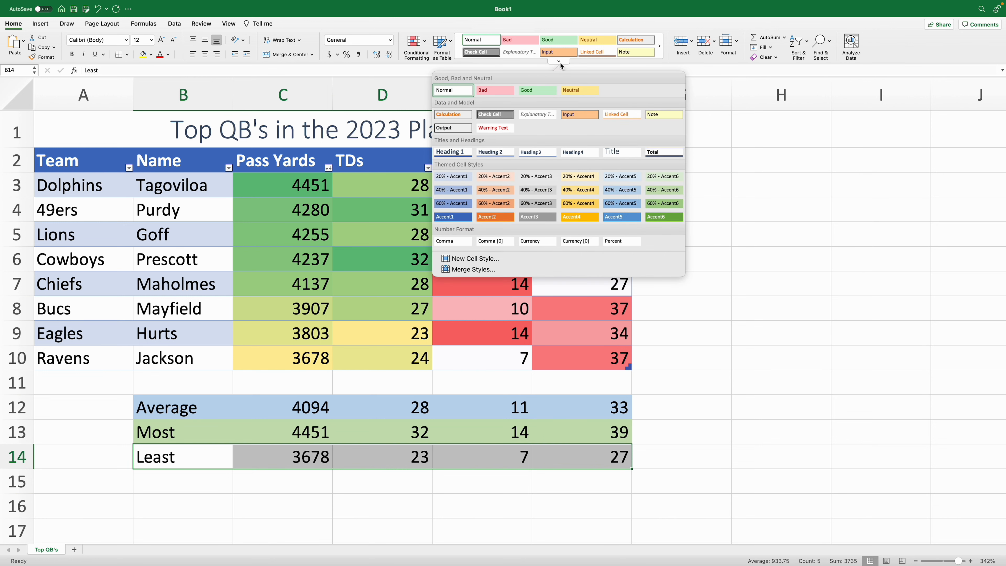
click(492, 190)
click(710, 422)
Insert a 2-D clustered column chart of the quarterback names and Pass Yards in B3:C10
scroll(709, 420, left, 1)
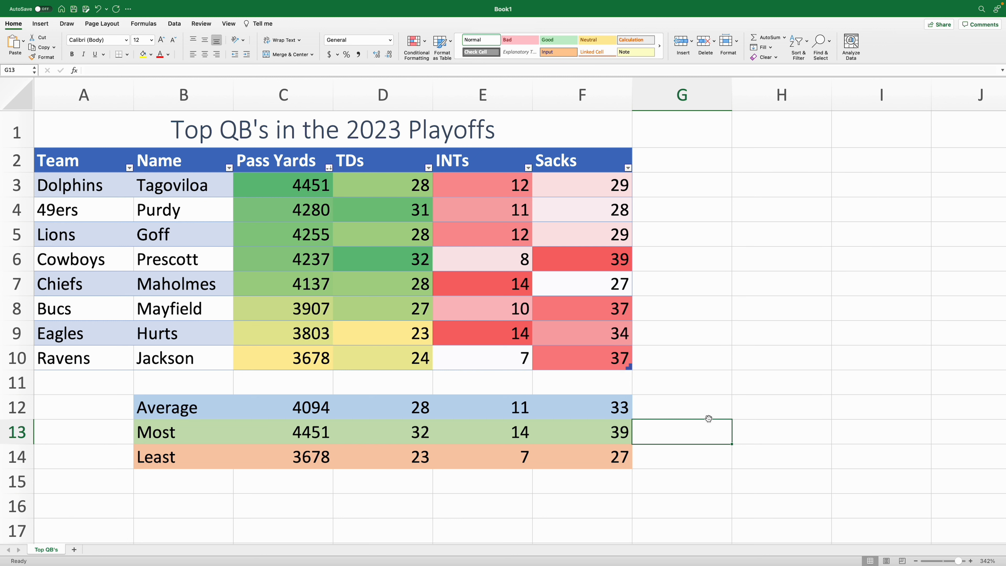
click(915, 561)
click(916, 560)
click(915, 560)
click(916, 561)
click(915, 561)
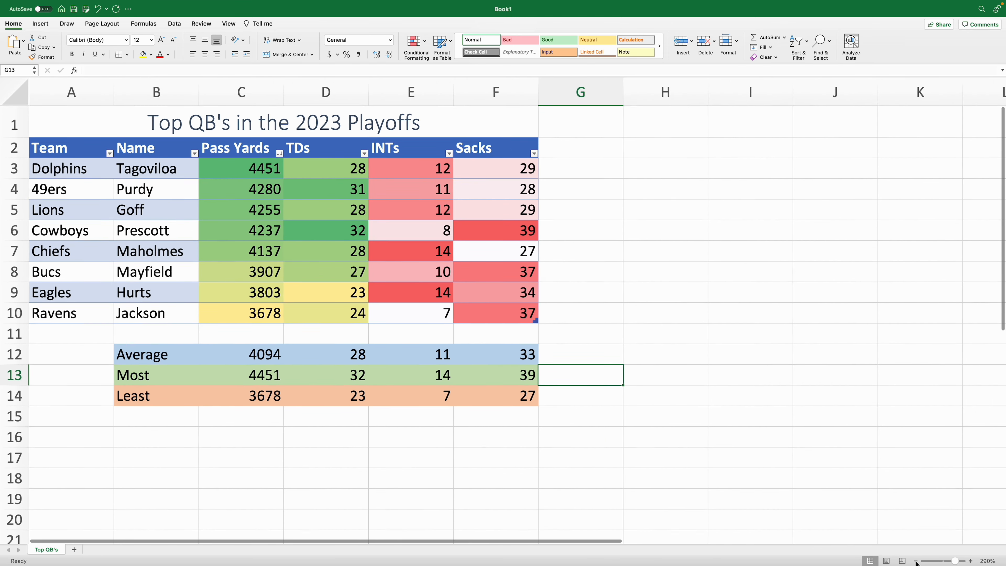
click(915, 560)
click(915, 560)
click(915, 560)
click(513, 364)
click(512, 341)
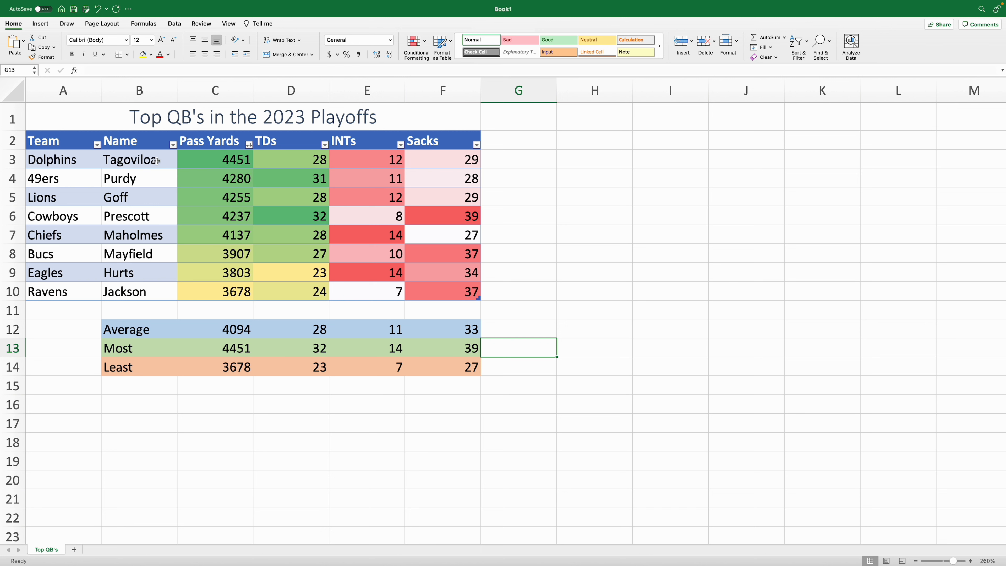
click(153, 160)
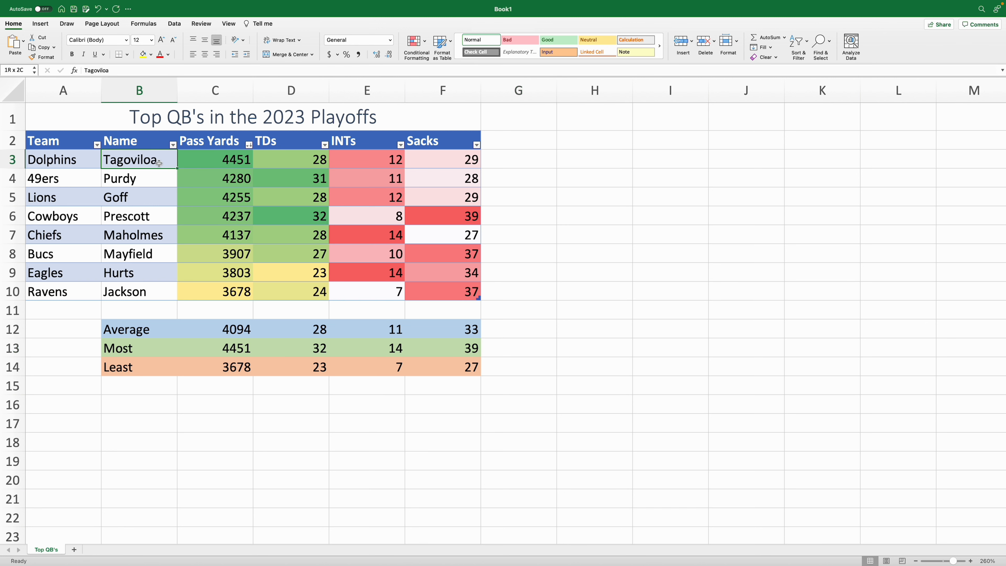
drag(189, 162, 214, 290)
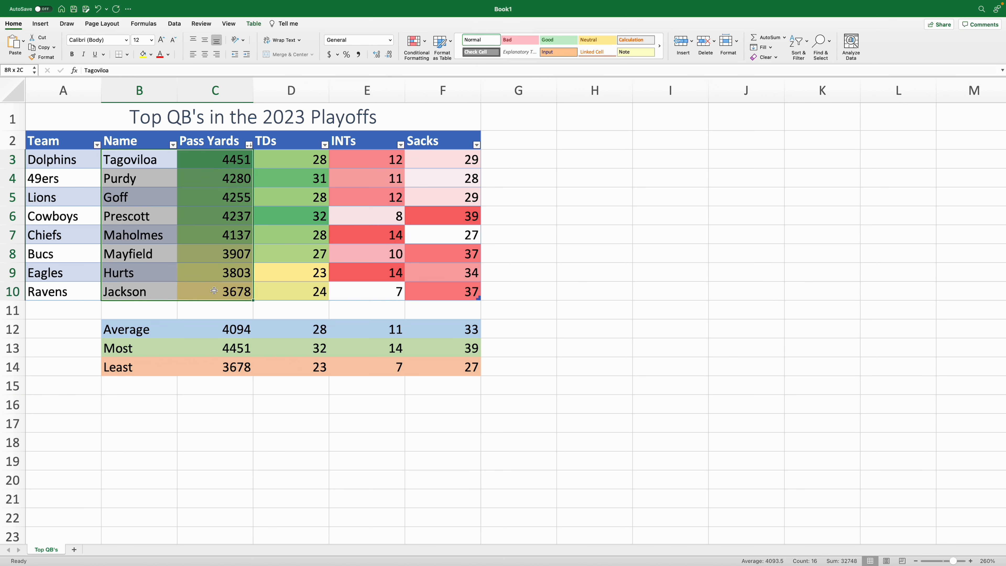
click(42, 25)
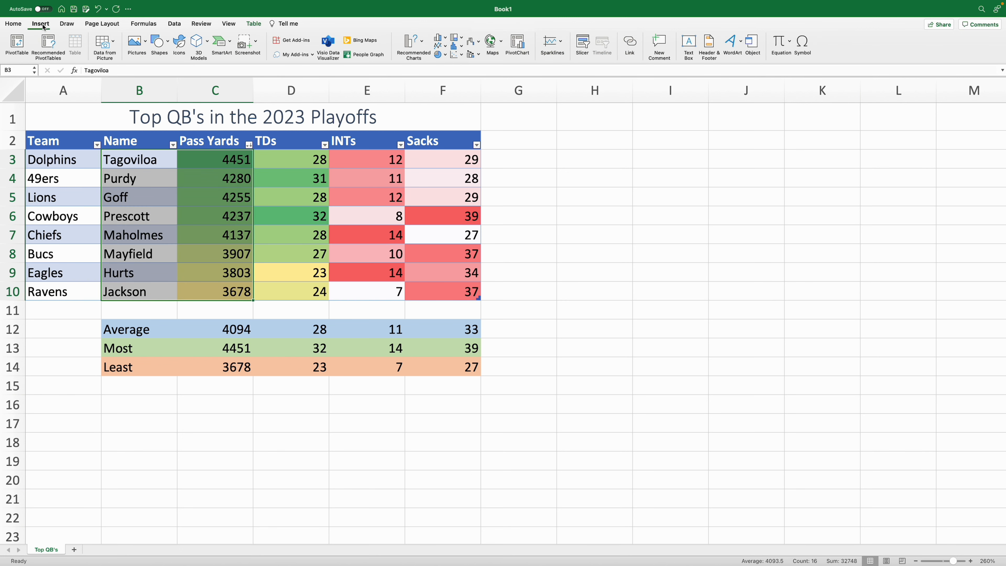
click(413, 41)
scroll(437, 103, down, 5)
scroll(437, 104, up, 5)
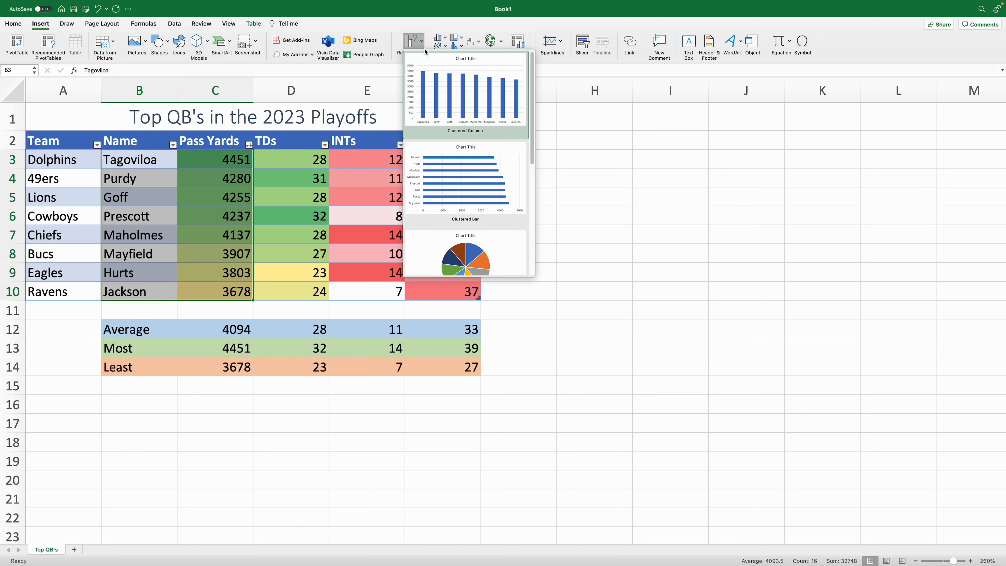
click(446, 40)
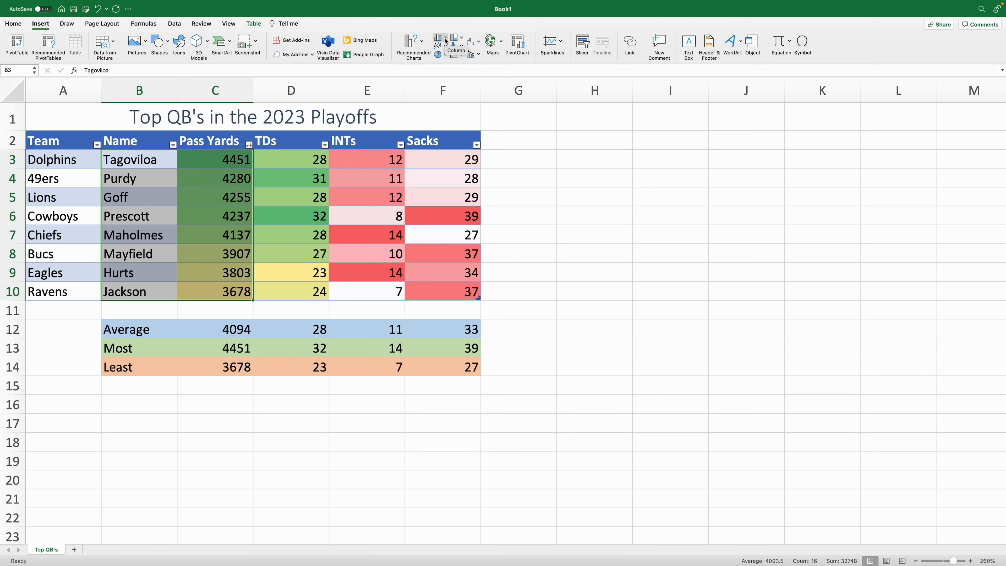
click(445, 41)
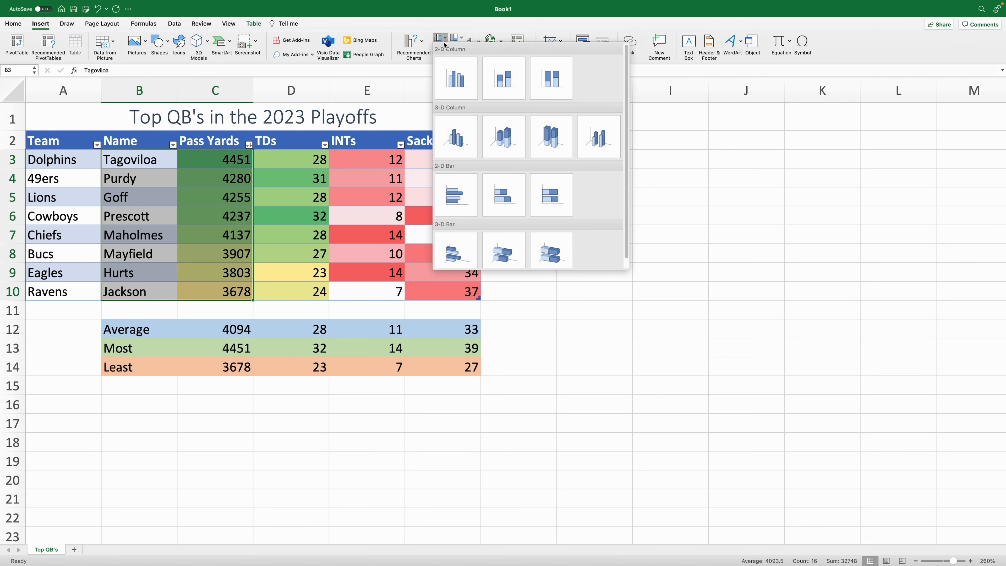
click(455, 78)
Replace the column chart's placeholder title with "Passing Yards"
click(524, 215)
double_click(524, 215)
click(547, 217)
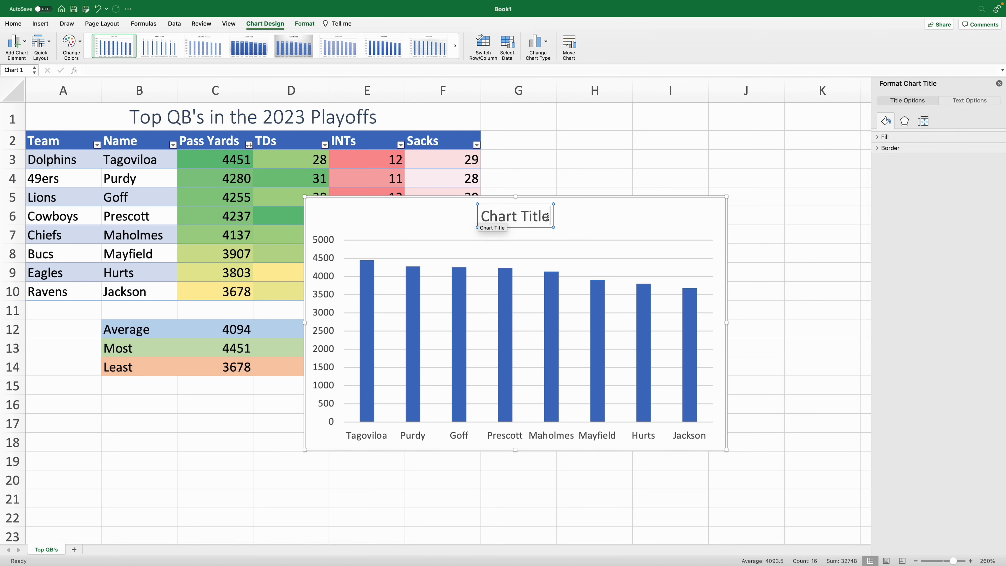
drag(547, 217, 496, 224)
text(P)
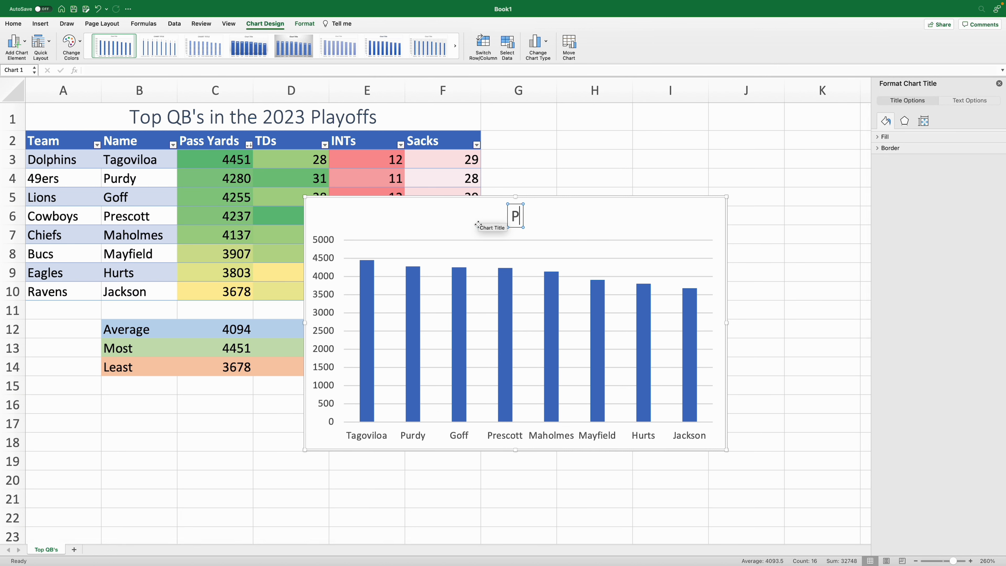
text(assing Y)
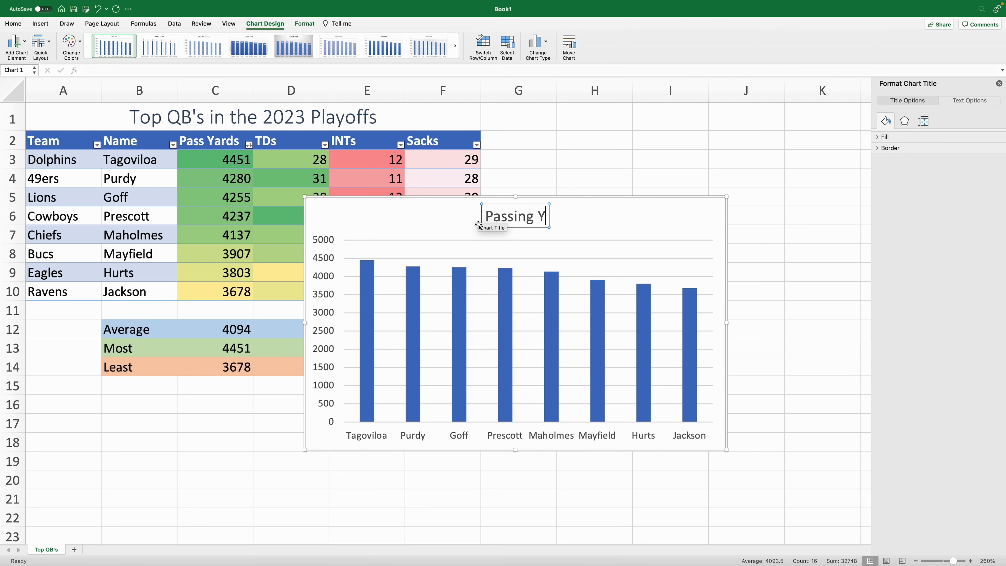
text(ards)
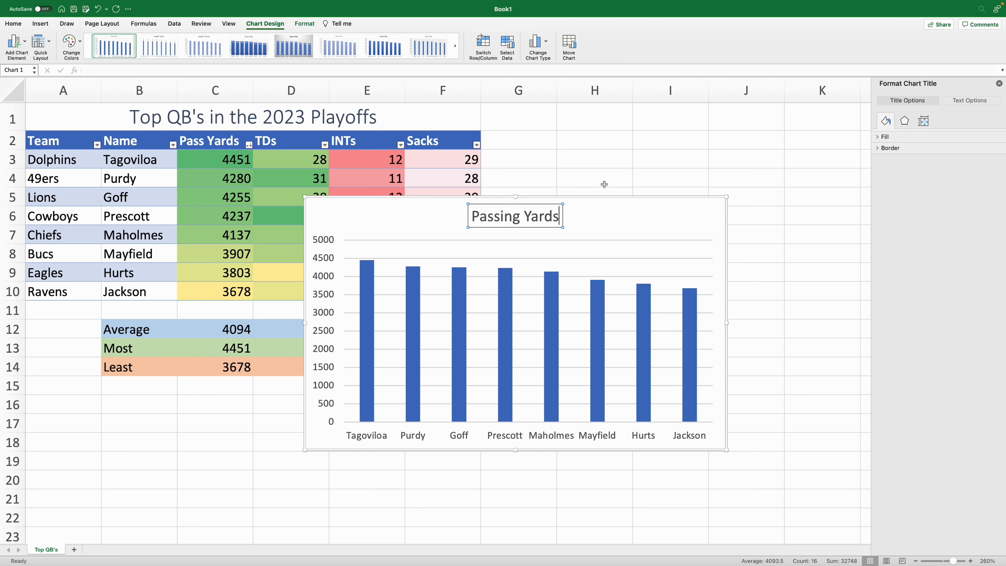
click(613, 156)
Shrink the Passing Yards chart and place it directly beside the table, with its upper edge at the header row in column G
click(602, 224)
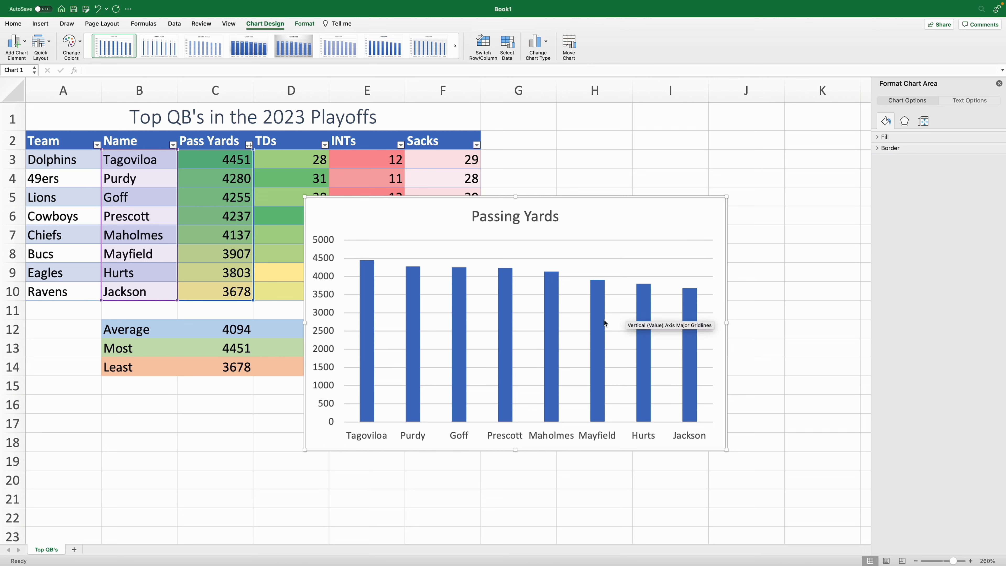
drag(726, 197, 569, 257)
drag(516, 276, 693, 148)
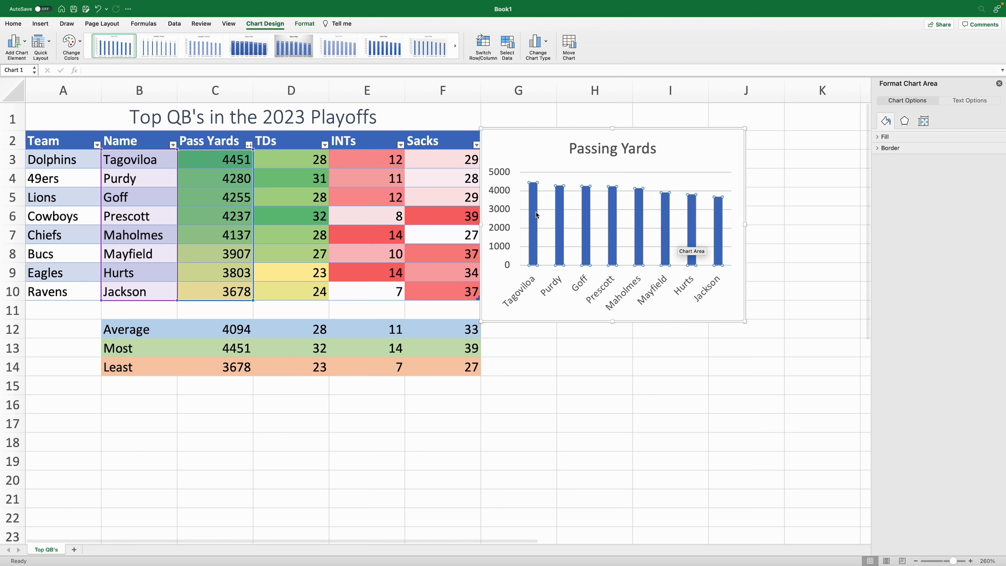
Give the Passing Yards bars a solid green theme fill with Vary colors by point enabled, and widen the chart slightly
click(691, 253)
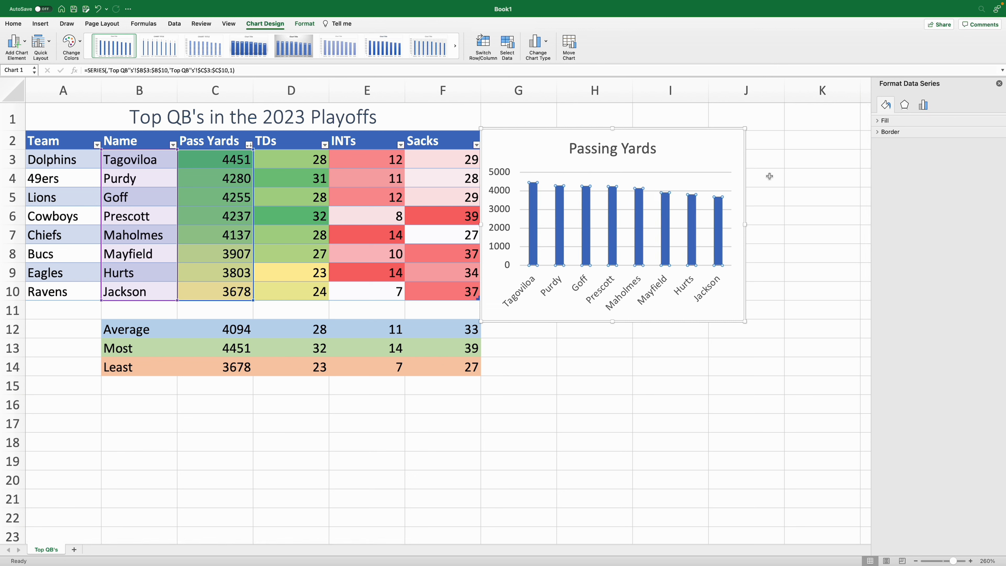
click(885, 122)
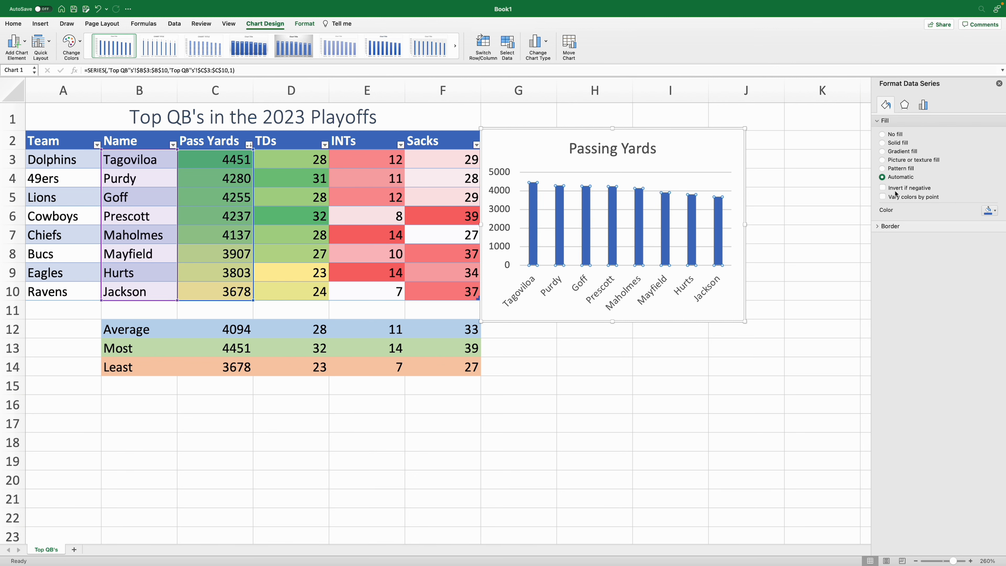
click(883, 197)
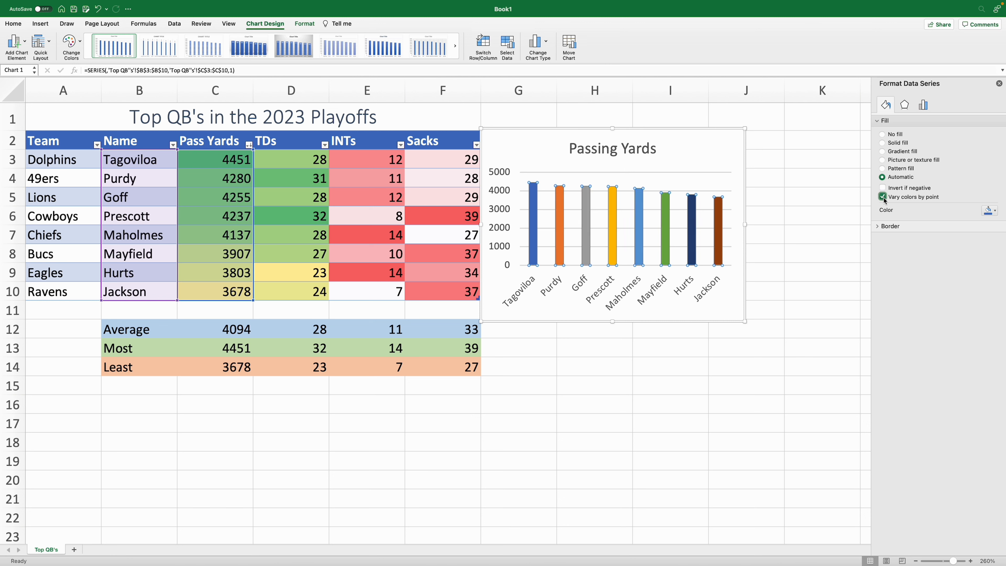
click(882, 151)
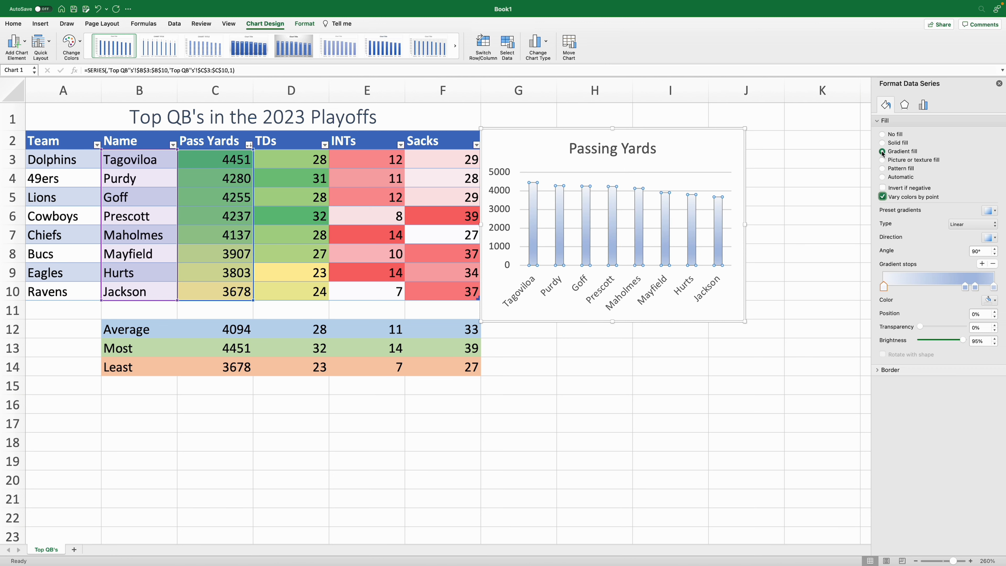
click(882, 143)
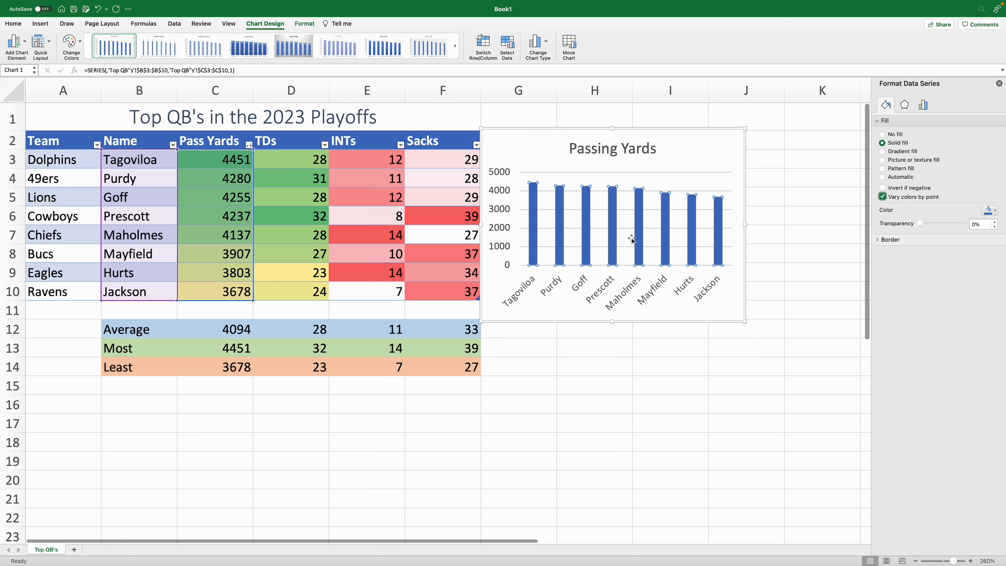
click(994, 211)
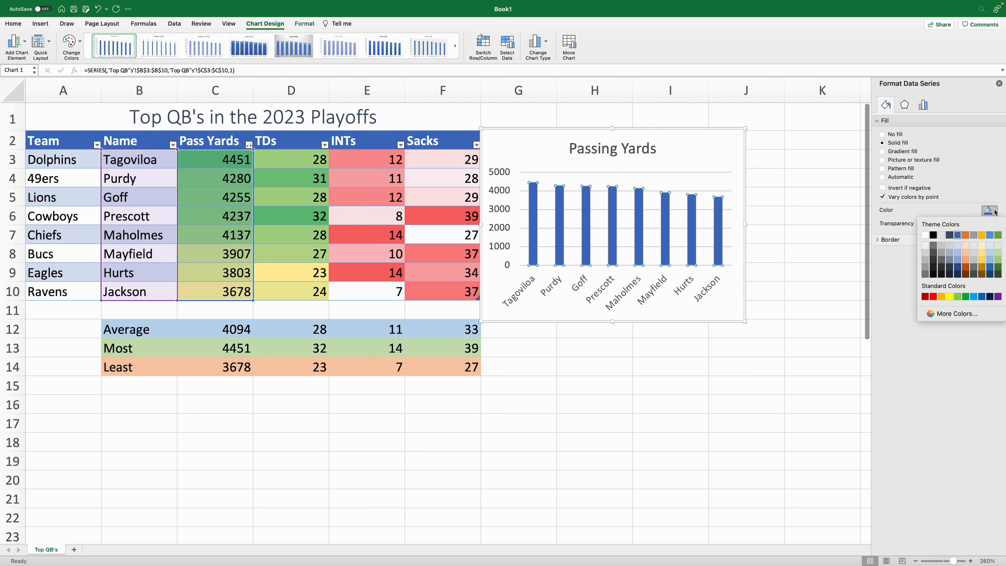
click(997, 235)
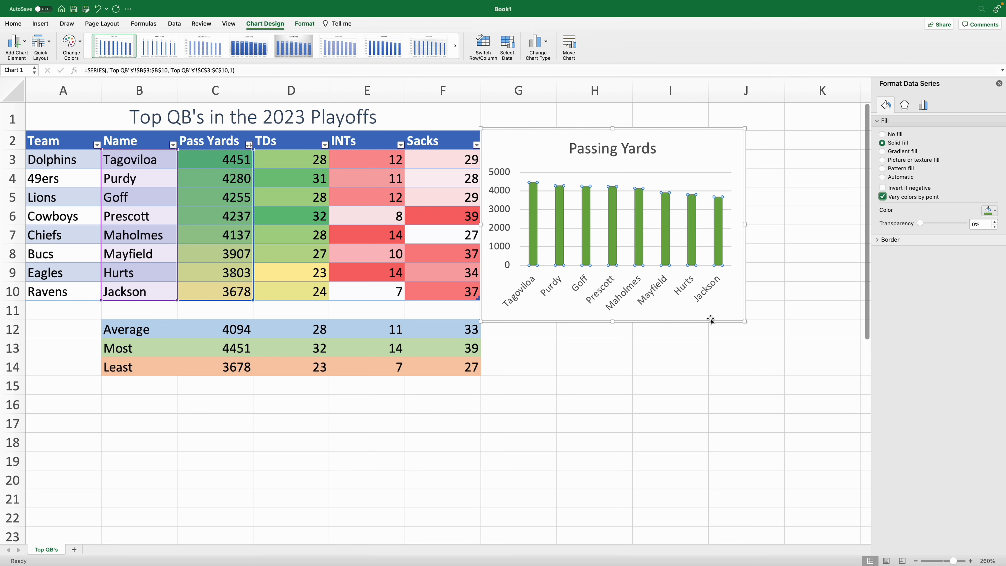
drag(746, 225, 749, 224)
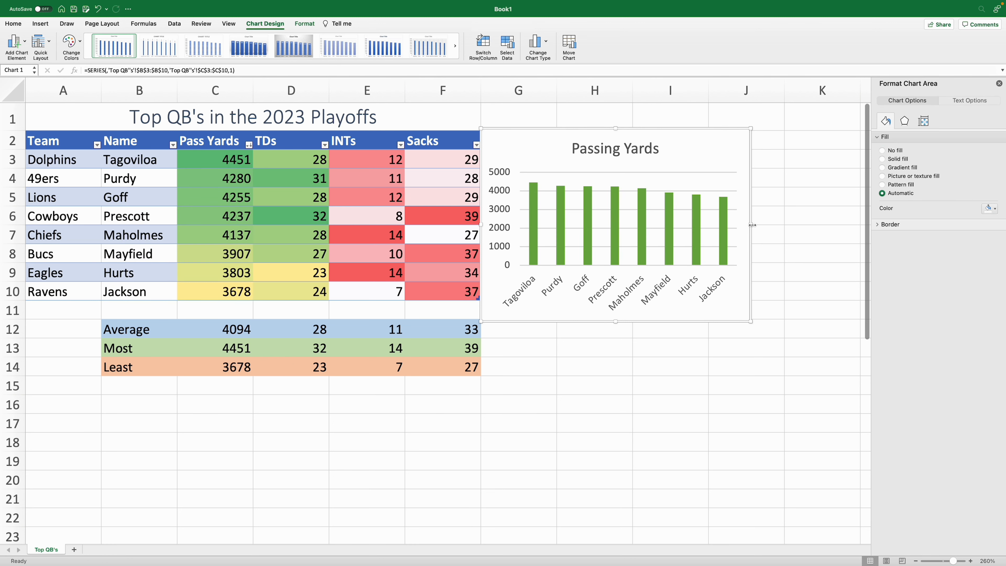
click(796, 265)
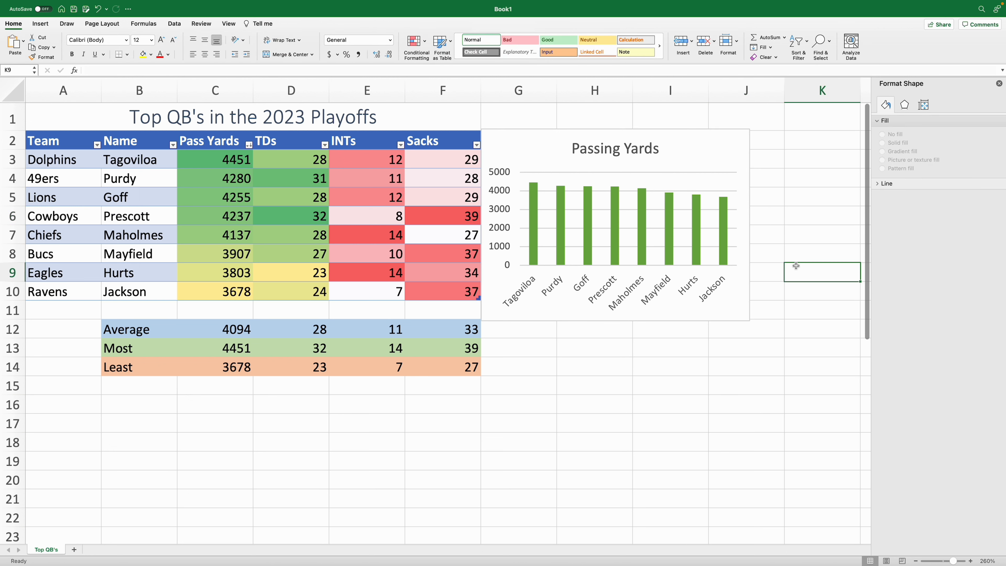
Insert a 2-D clustered bar chart of the names in B3:B10 and the TDs in D3:D10
click(287, 160)
drag(286, 160, 288, 291)
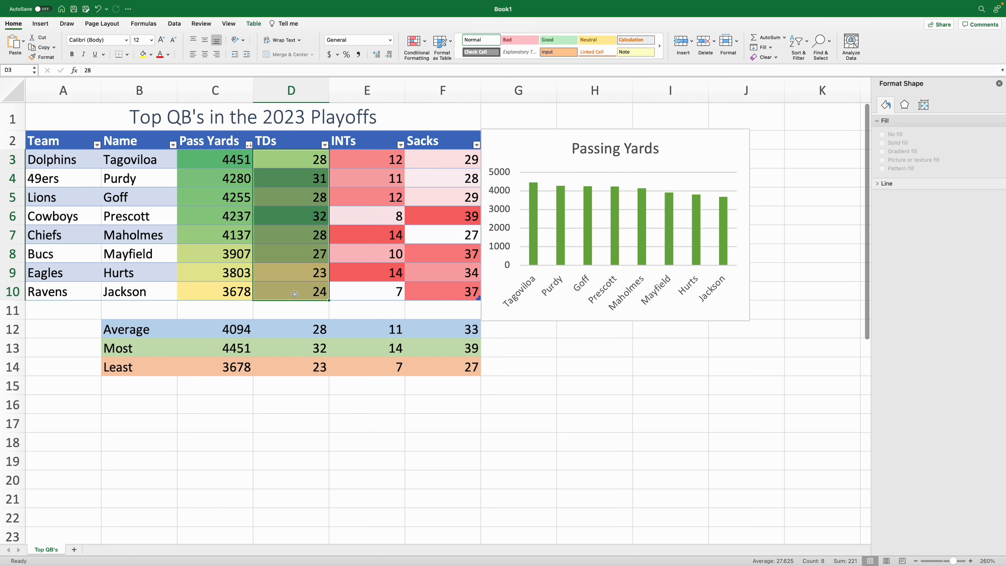
right_click(131, 160)
click(122, 159)
click(291, 158)
drag(295, 156, 310, 289)
drag(136, 163, 137, 291)
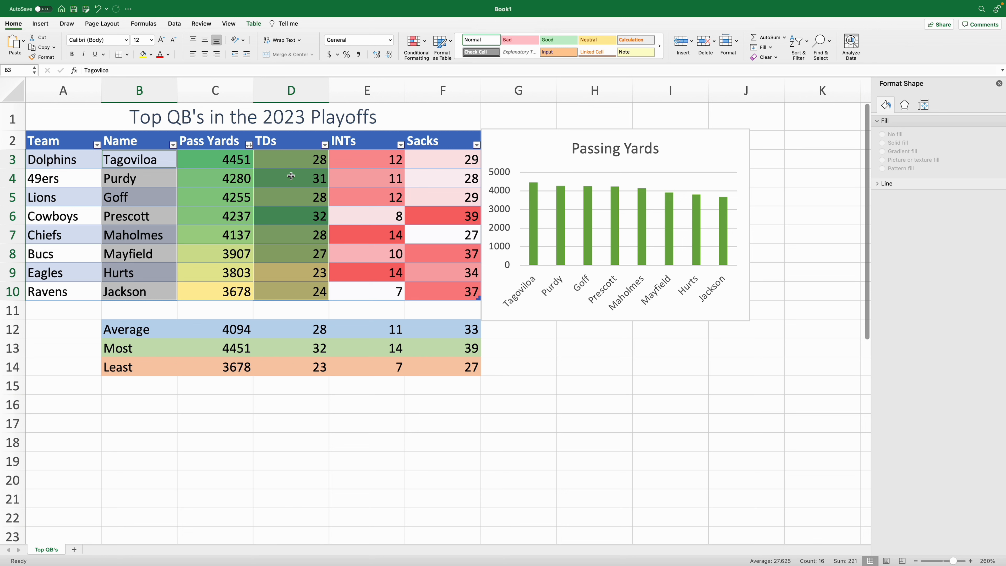
click(40, 24)
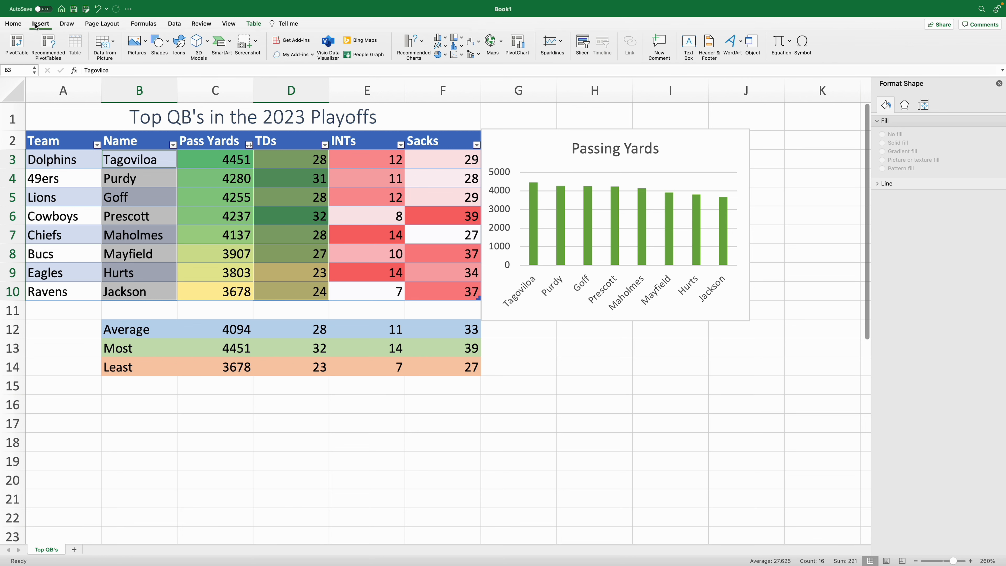
click(445, 39)
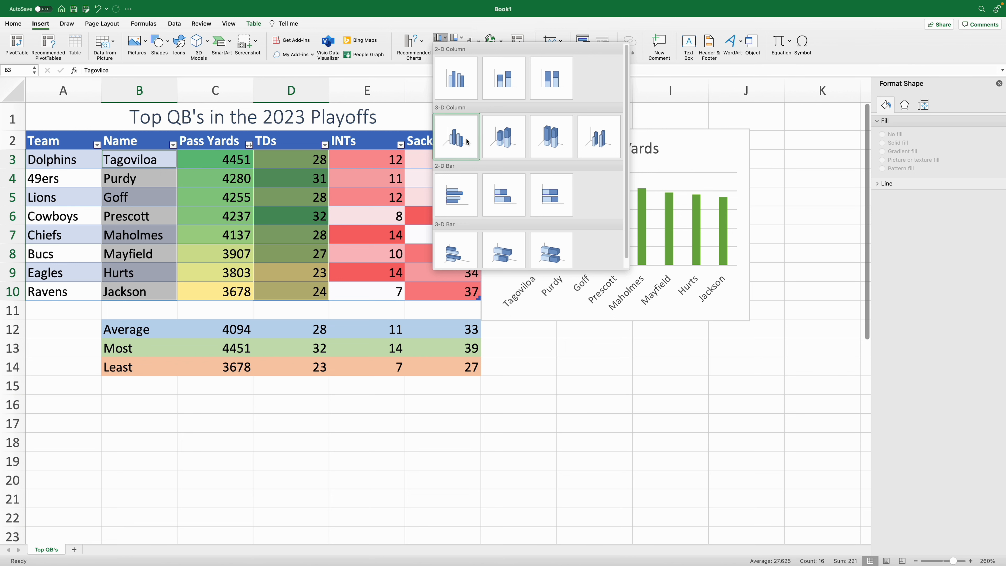
scroll(450, 197, down, 1)
click(450, 186)
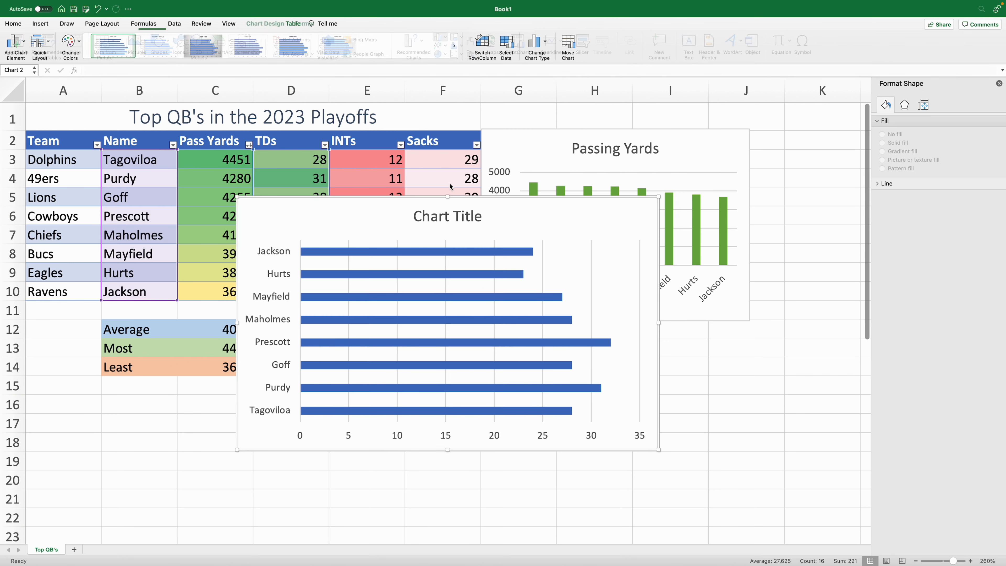
Replace the bar chart's placeholder title with "Touchdowns"
scroll(460, 215, down, 1)
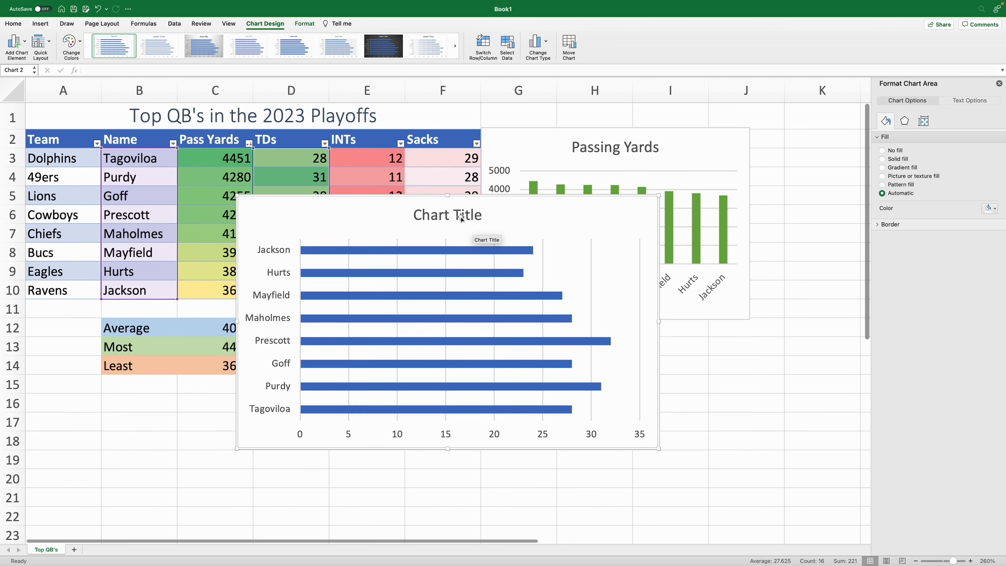
click(456, 214)
double_click(456, 214)
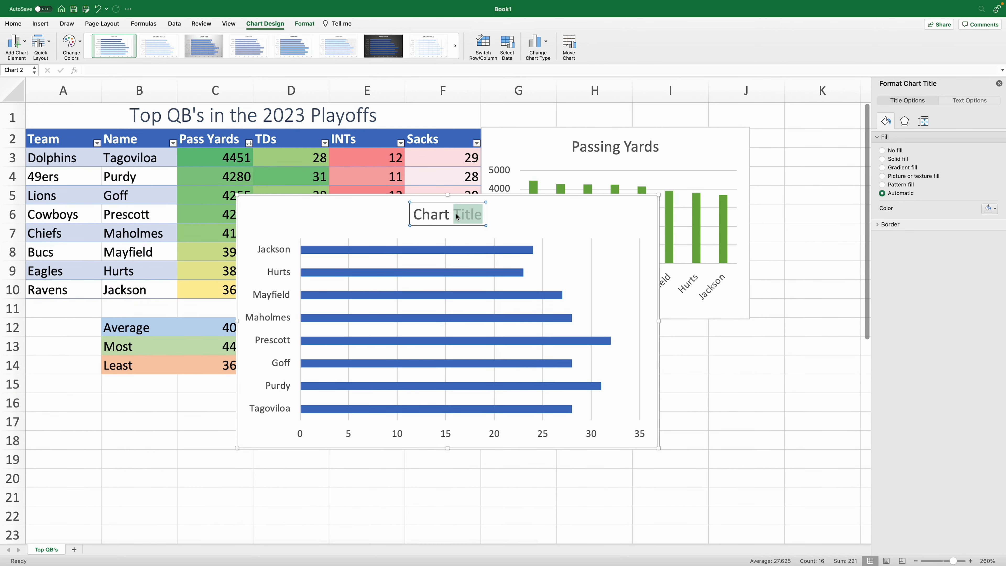
triple_click(457, 215)
text(T)
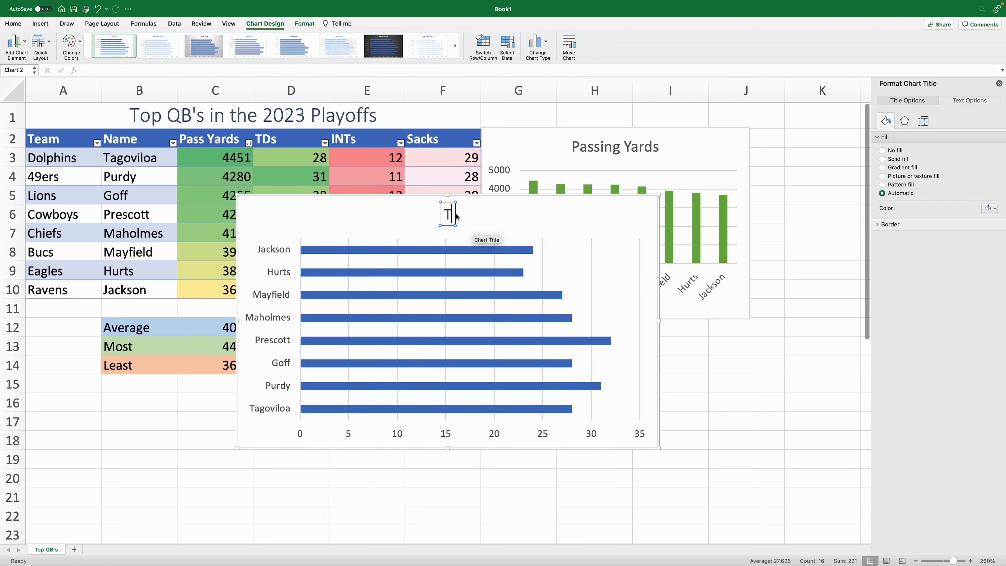
text(ouchdowns)
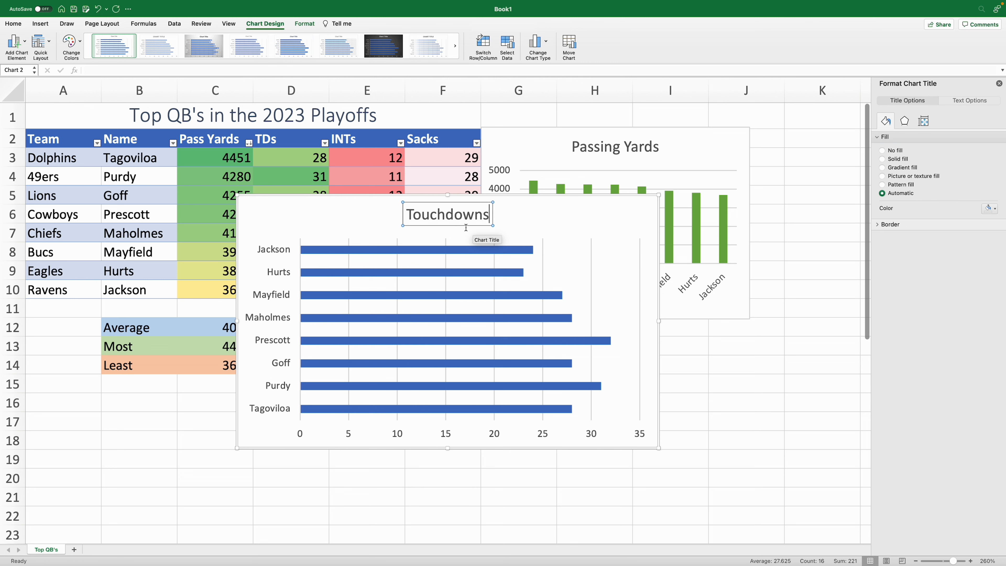
click(579, 220)
Give the Touchdowns bars a solid fill in the same green theme color as the Passing Yards bars
click(511, 252)
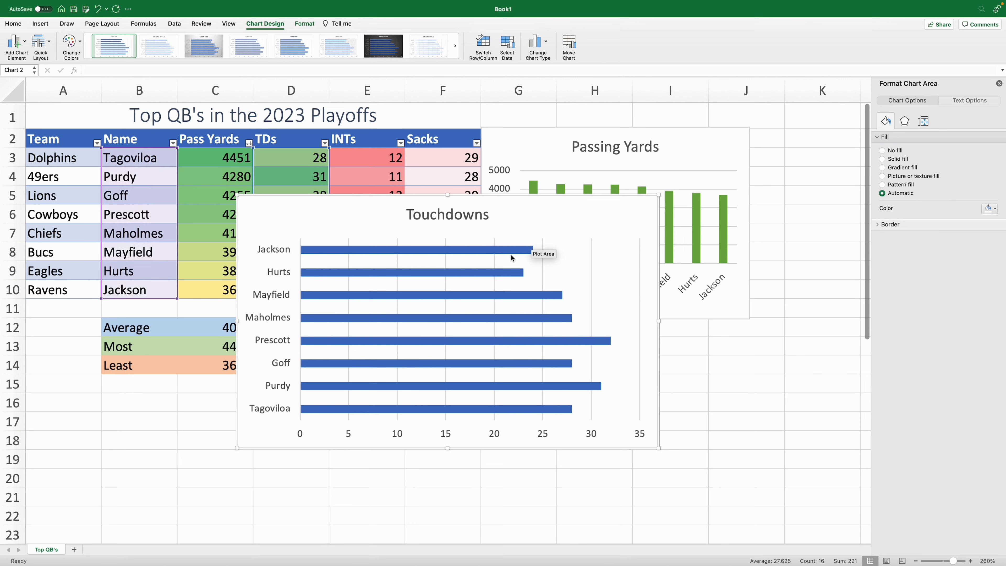
click(995, 211)
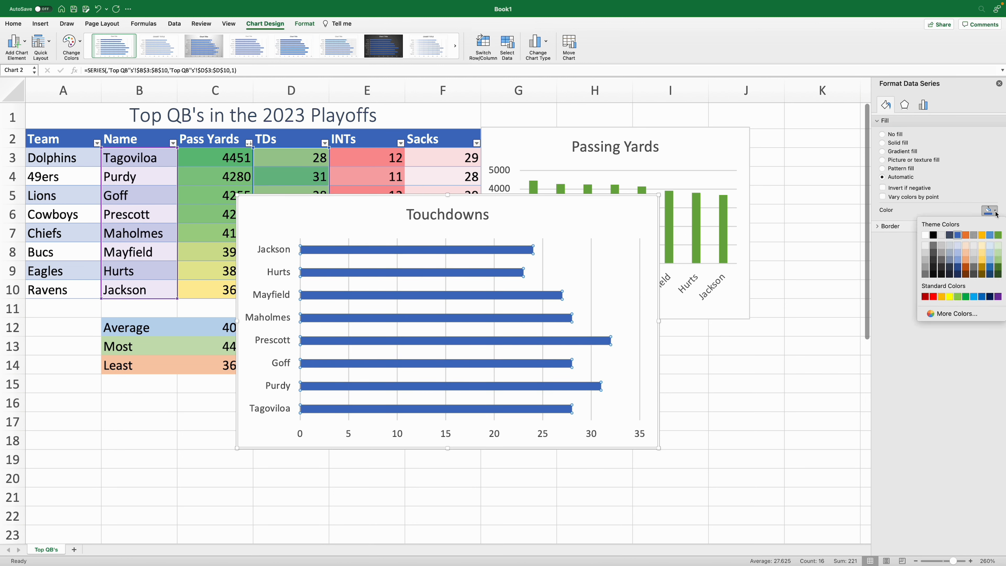
click(998, 237)
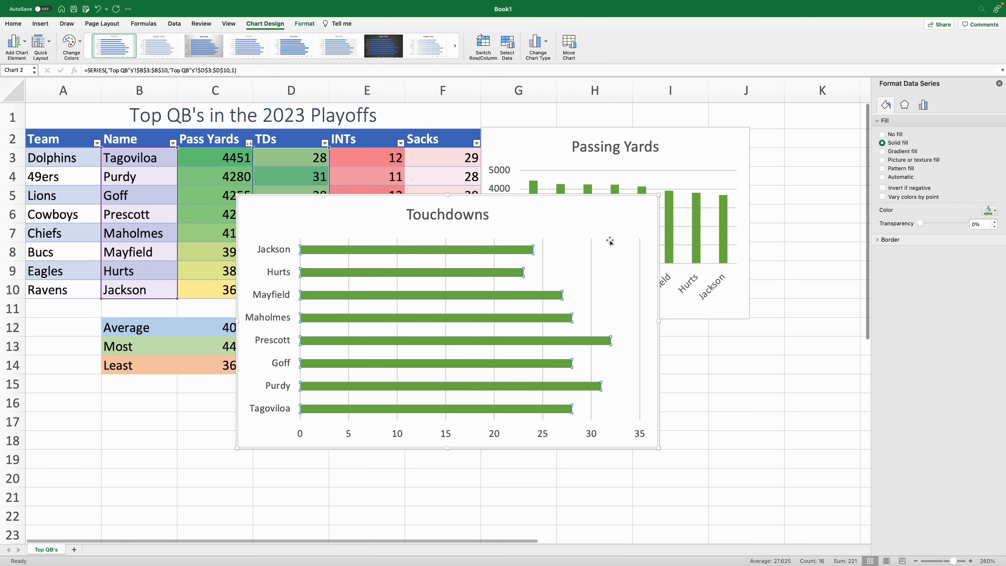
Shrink the Touchdowns chart and place it directly beneath the Passing Yards chart, with its side edge at the start of column G
drag(604, 228, 771, 346)
drag(829, 319, 685, 321)
drag(701, 449, 812, 511)
scroll(477, 388, down, 3)
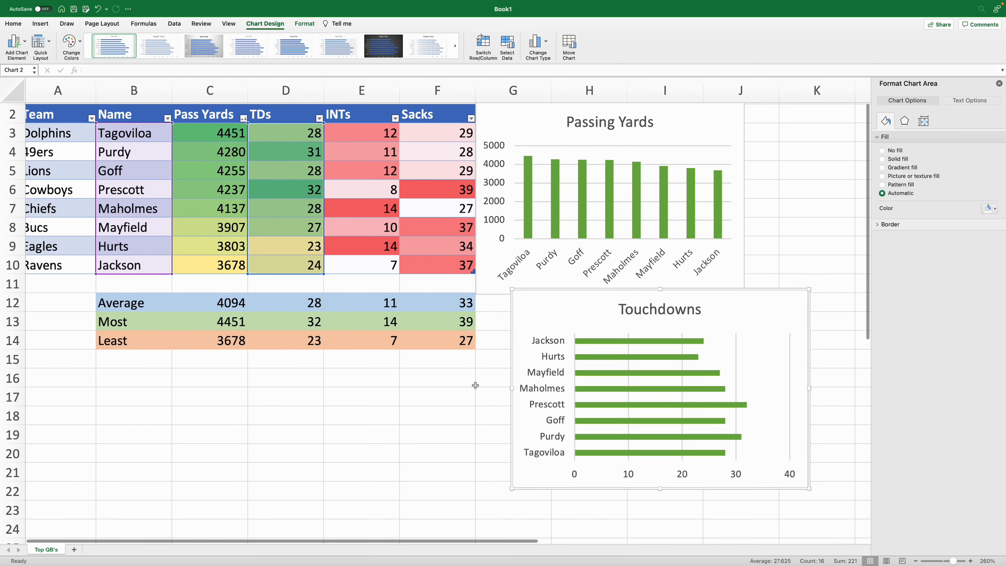
drag(567, 286, 530, 289)
drag(768, 474, 805, 498)
scroll(714, 449, down, 2)
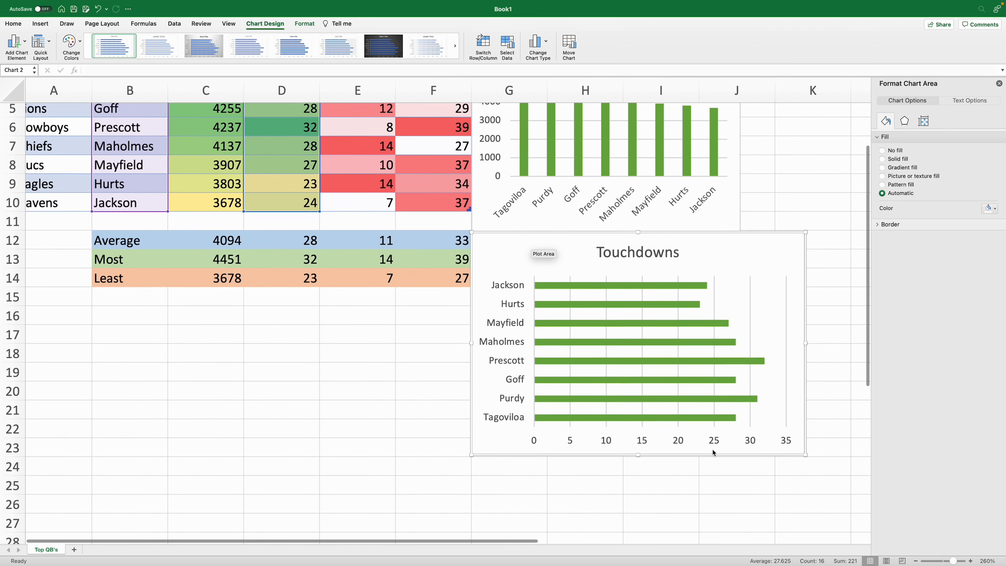
scroll(714, 449, up, 4)
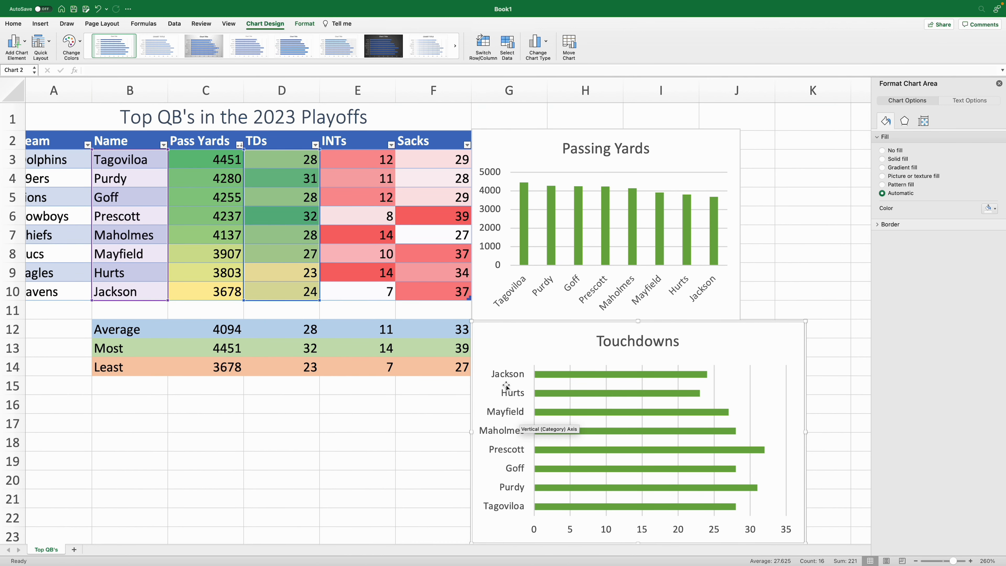
scroll(517, 379, left, 1)
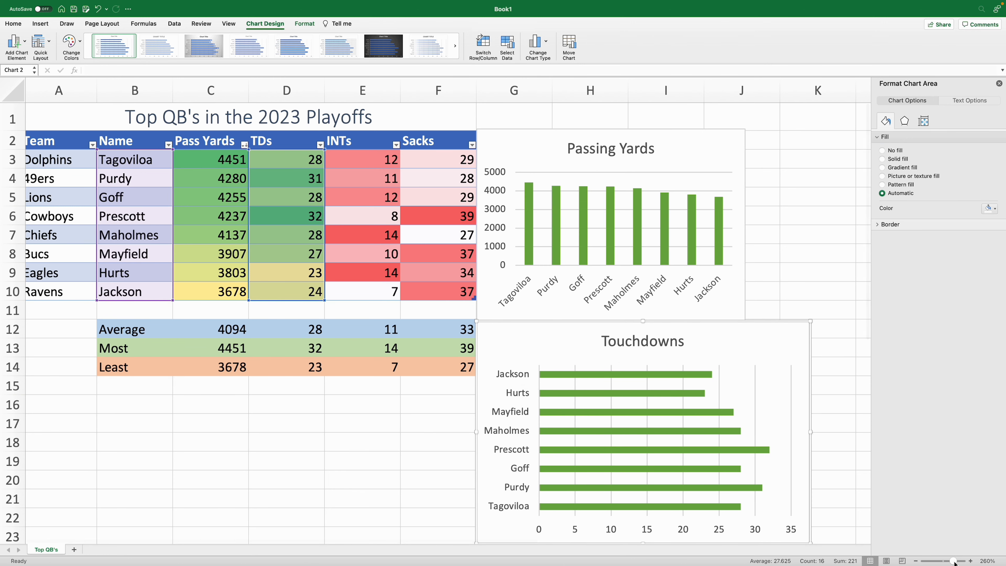
Insert a 3-D clustered column chart of the names in B3:B10 and the INTs in E3:E10
drag(953, 561, 950, 561)
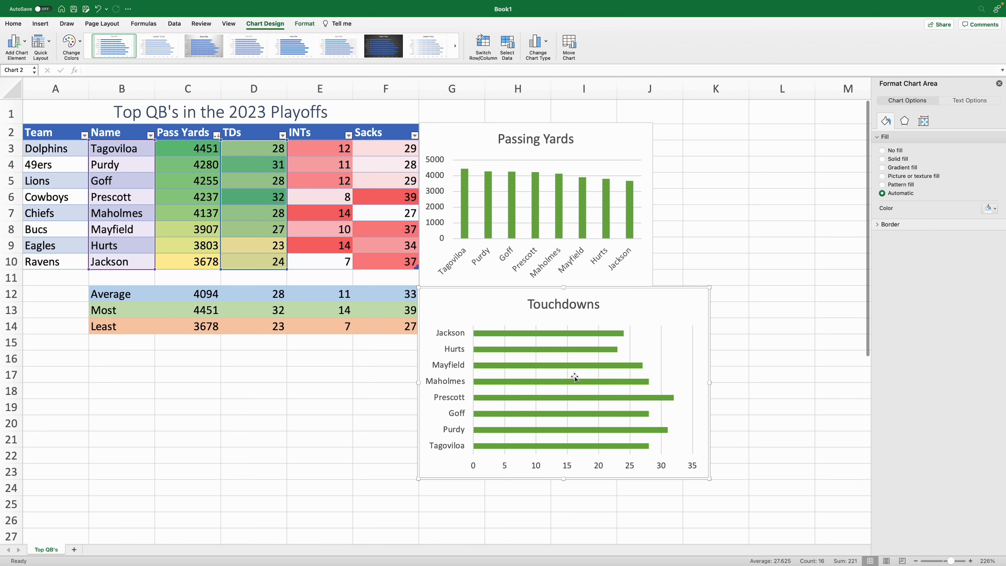
click(319, 150)
drag(319, 150, 324, 261)
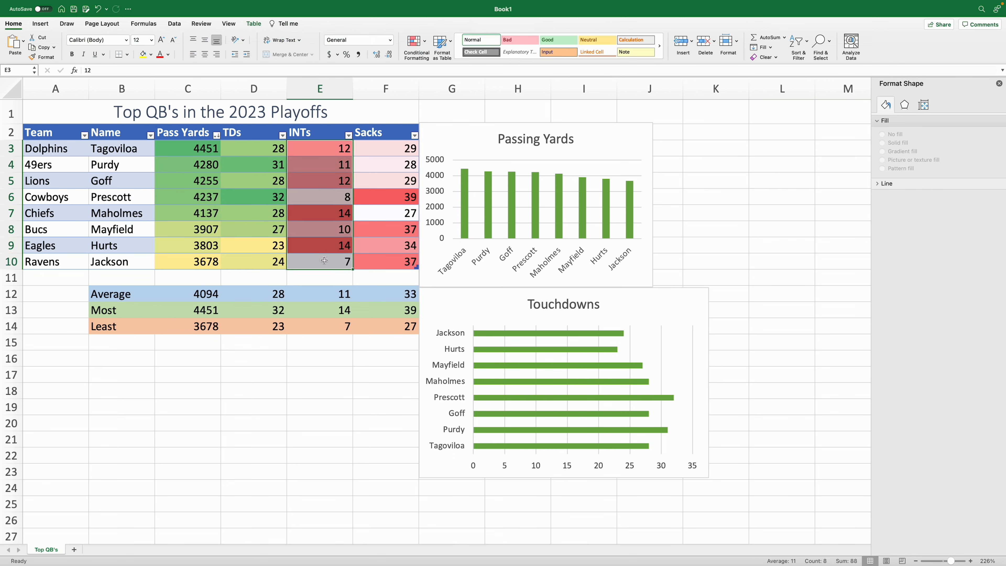
drag(120, 147, 126, 261)
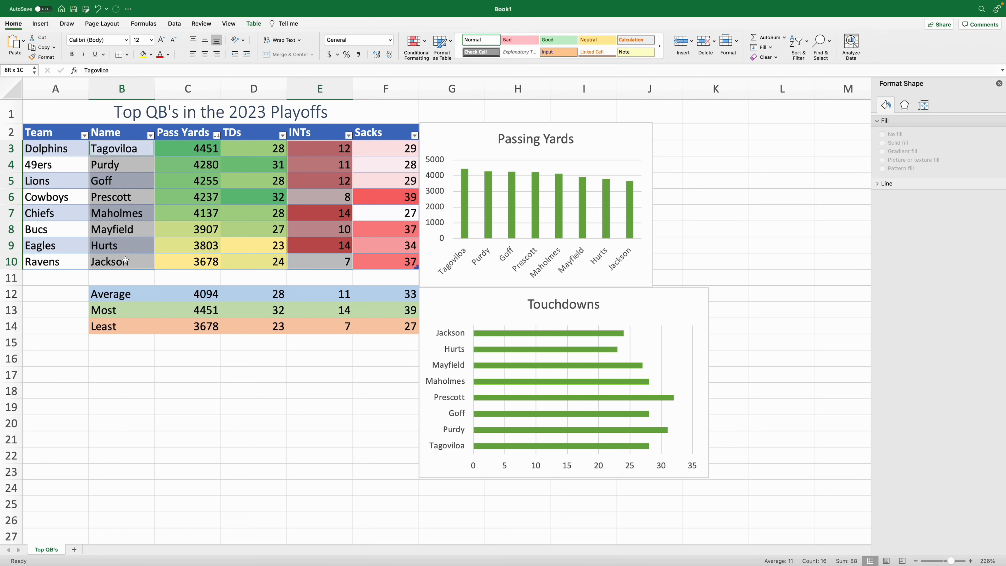
click(41, 24)
click(447, 39)
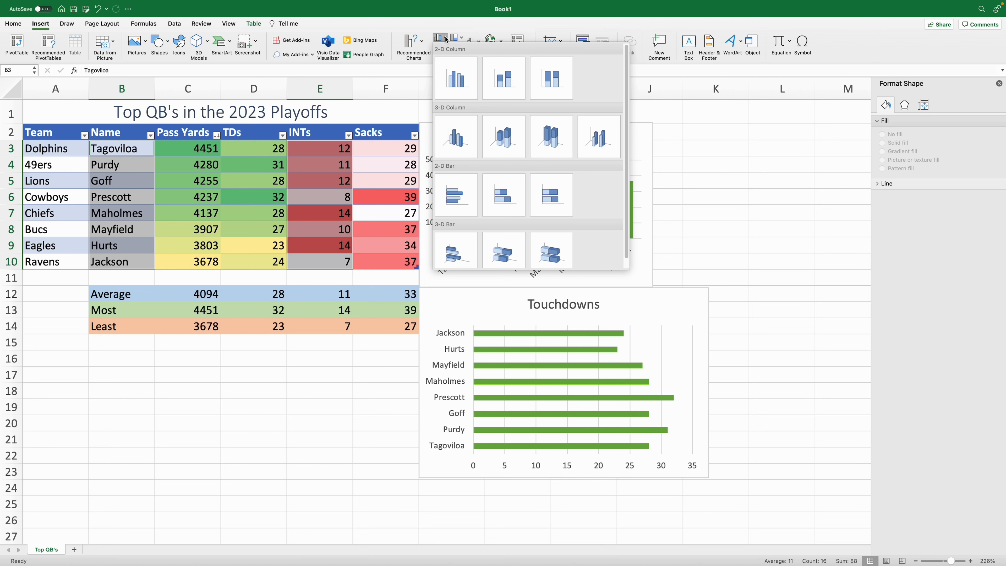
click(461, 138)
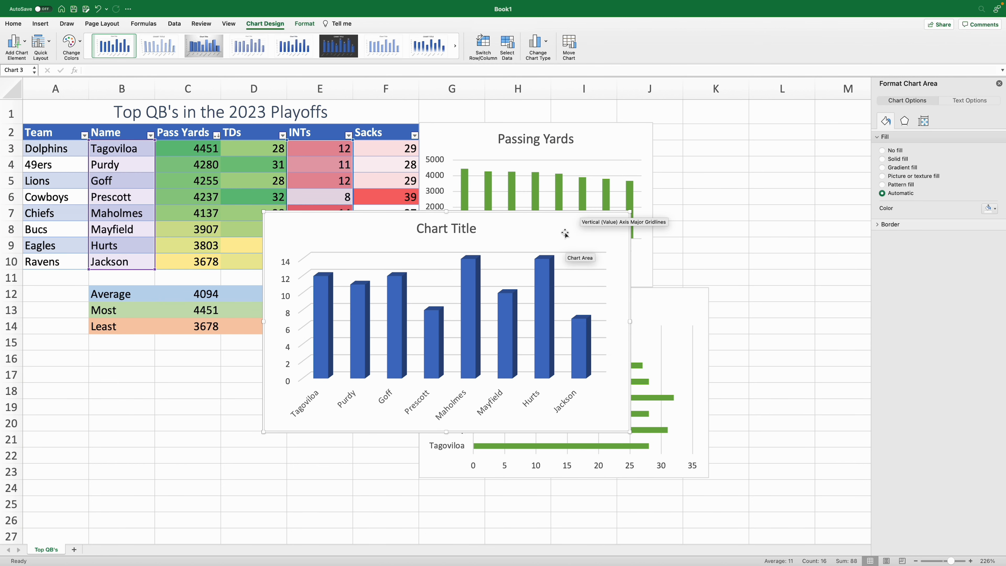
Replace the 3-D column chart's placeholder title with "Interceptions"
click(464, 230)
double_click(464, 230)
triple_click(463, 229)
text(I)
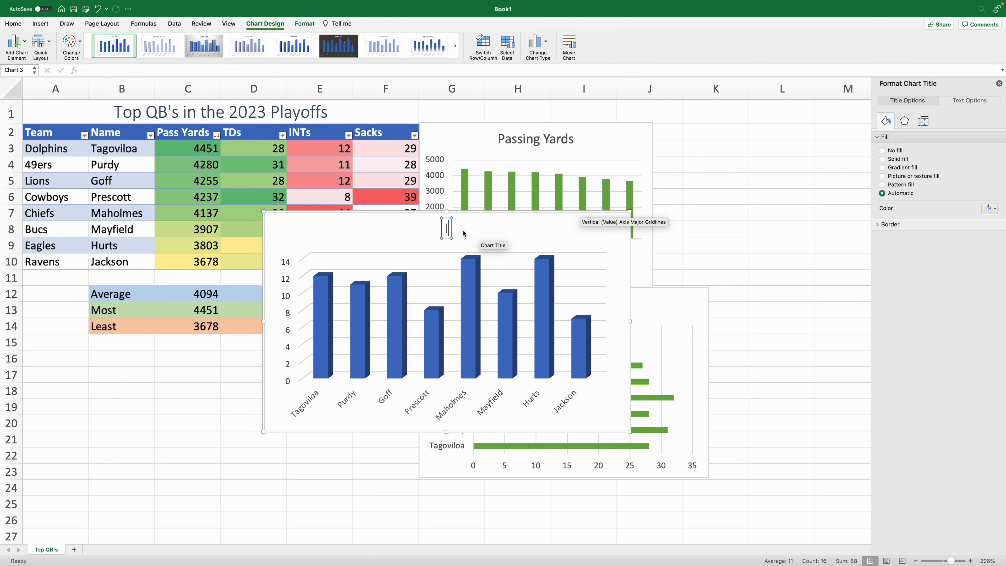
text(nterception)
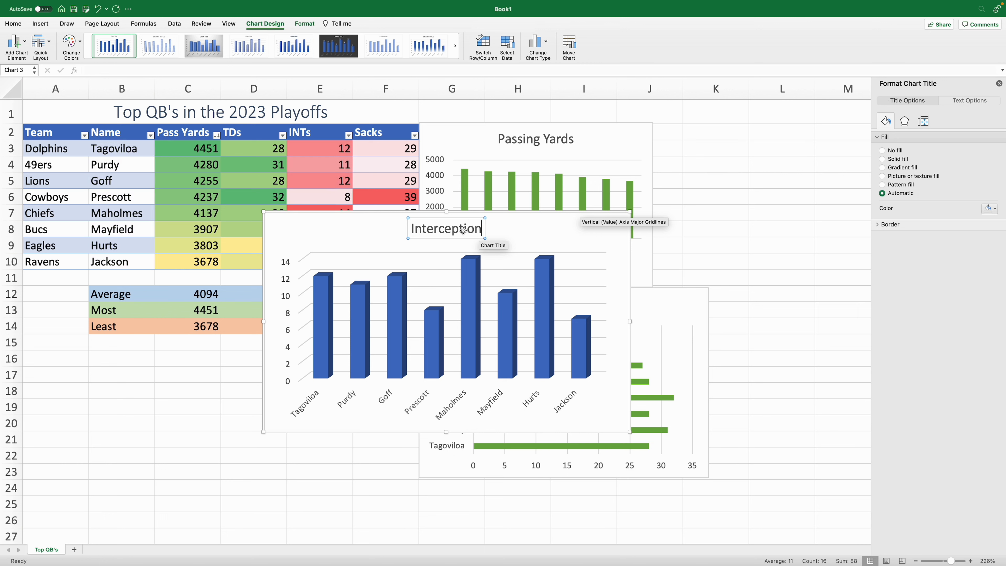
text(s)
click(539, 285)
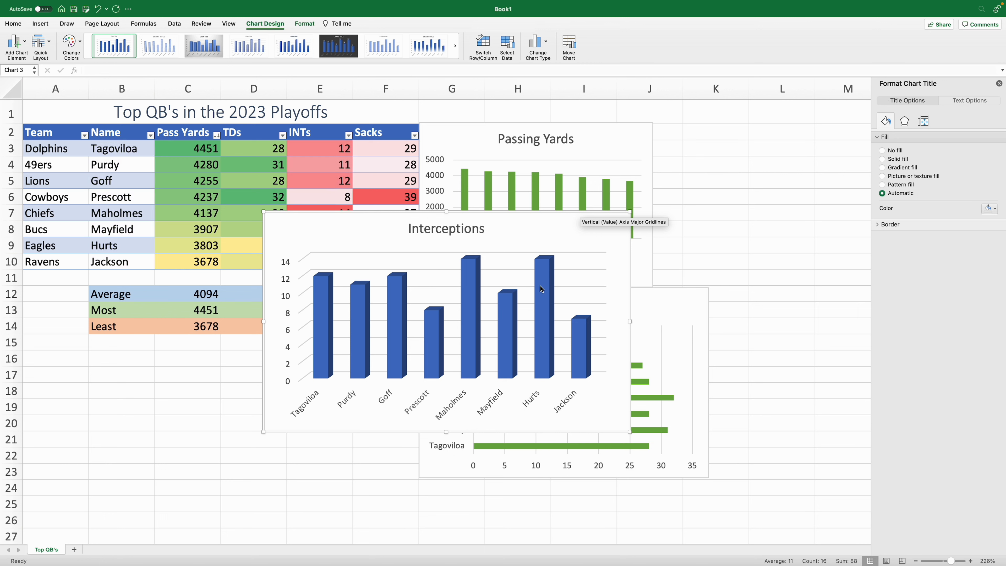
Give the Interceptions columns a solid fill in standard red
click(540, 288)
click(994, 210)
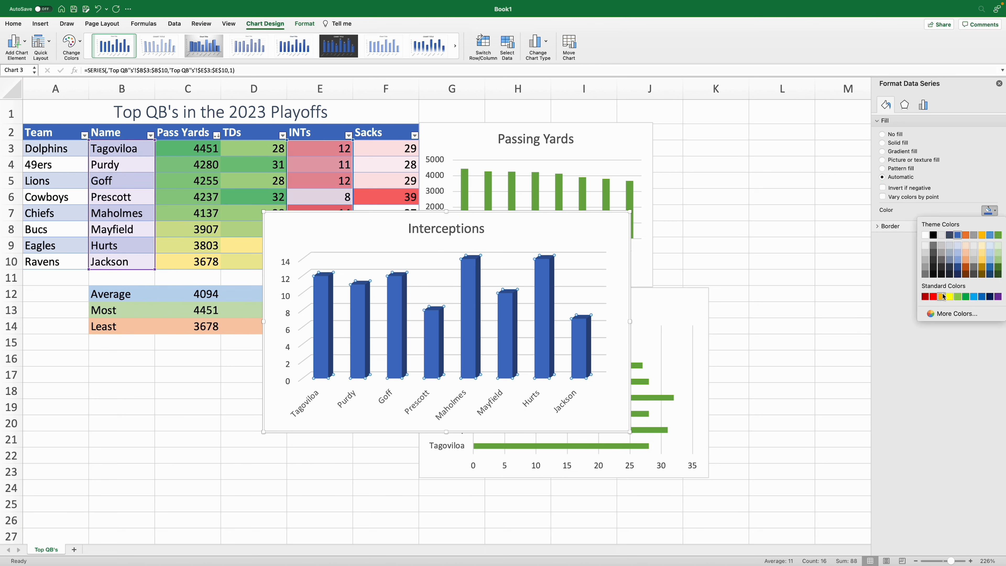
click(933, 297)
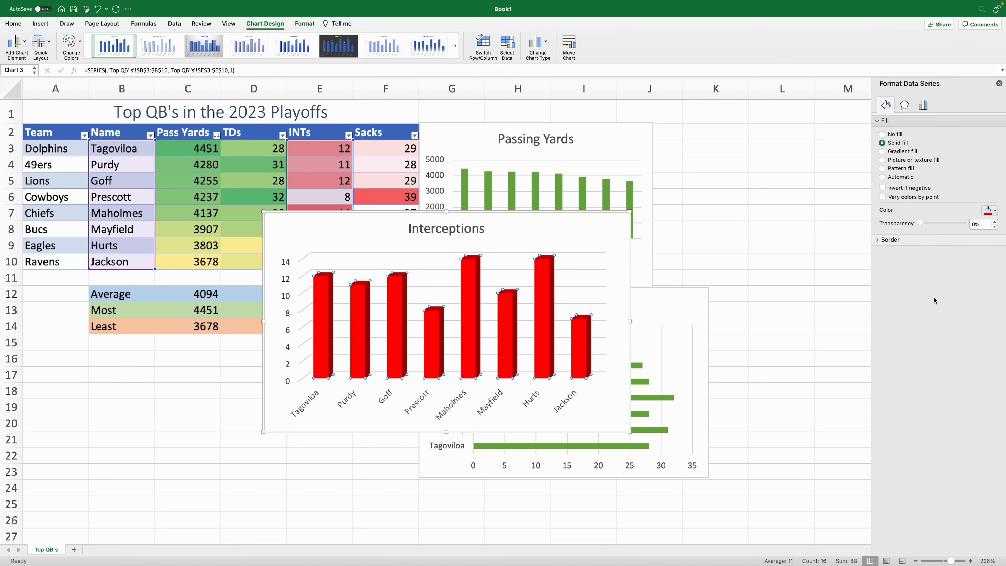
Shrink the Interceptions chart and place it beside the Passing Yards chart, just above the level of row 12
drag(588, 226, 883, 253)
drag(310, 378, 638, 194)
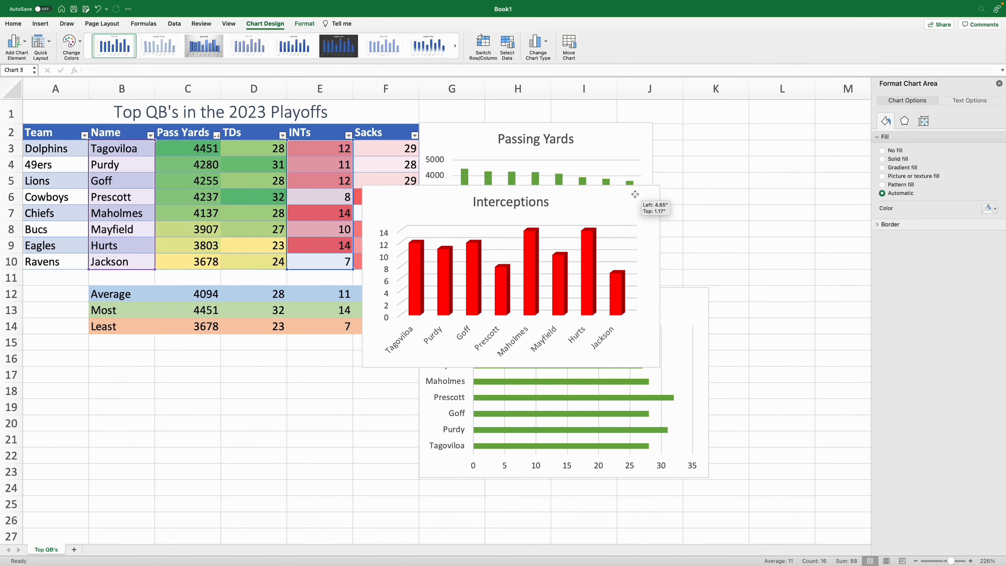
drag(660, 369, 639, 361)
drag(562, 206, 658, 128)
click(738, 358)
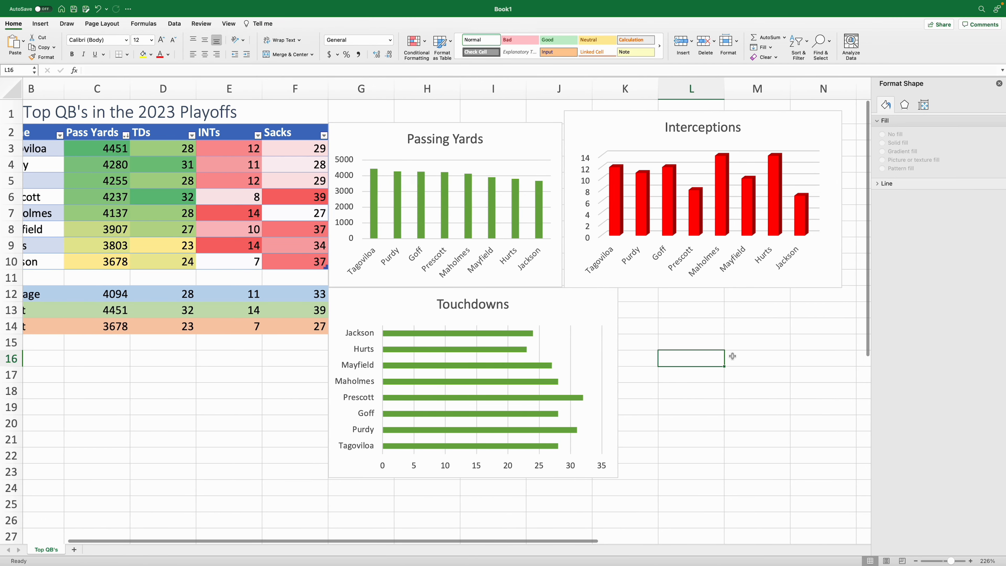
Insert a 3-D clustered bar chart of the names in B3:B10 and the Sacks in F3:F10
scroll(312, 182, left, 2)
drag(356, 149, 359, 259)
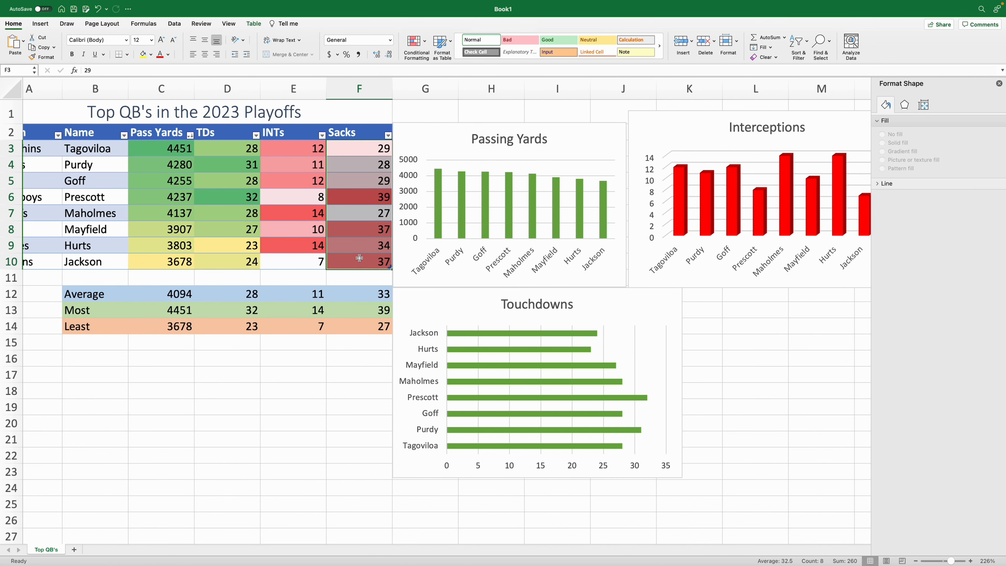
drag(88, 149, 104, 265)
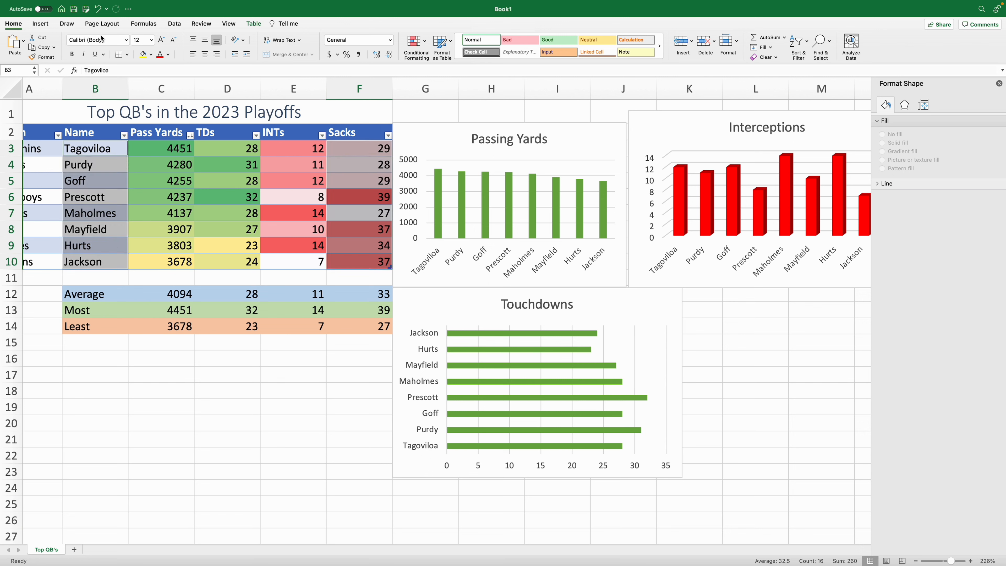
click(38, 24)
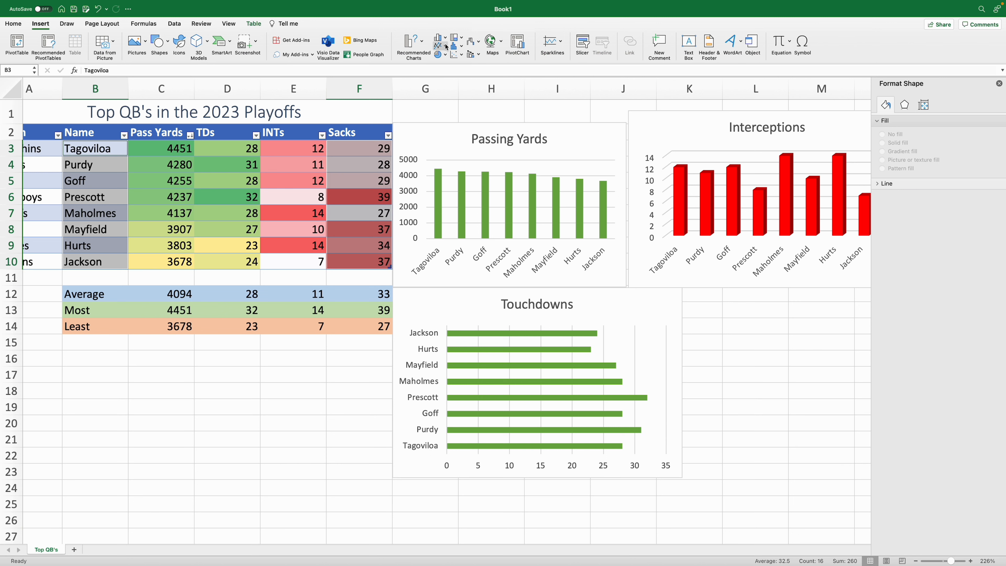
click(442, 37)
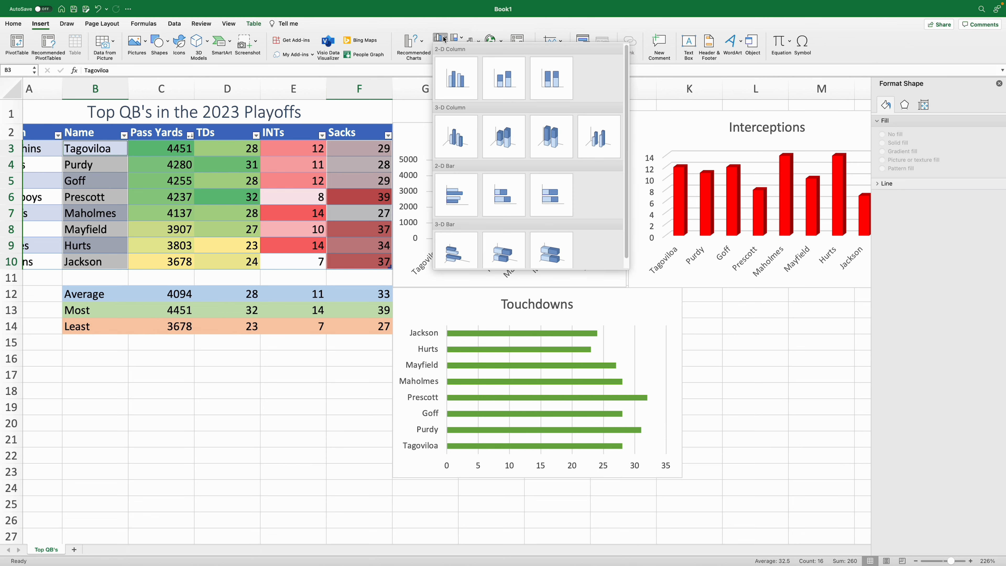
click(458, 255)
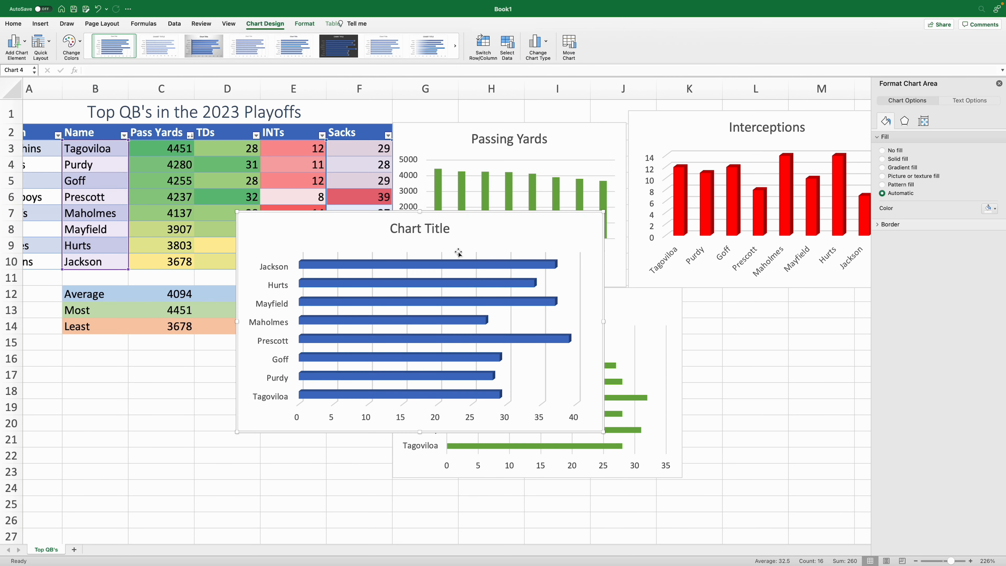
Give the bars of the new 3-D bar chart a solid fill in standard red
scroll(462, 248, down, 1)
click(458, 250)
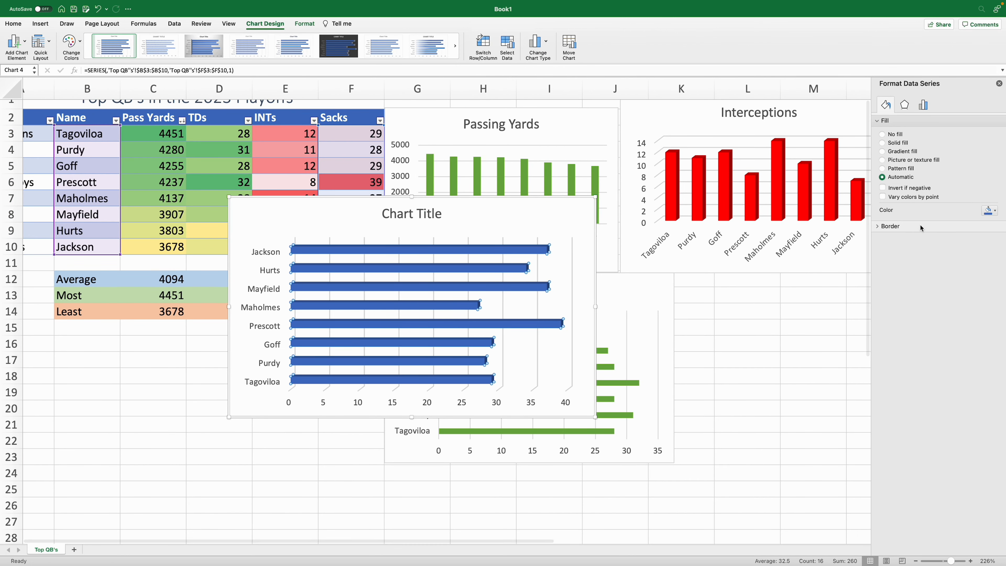
click(992, 211)
click(933, 297)
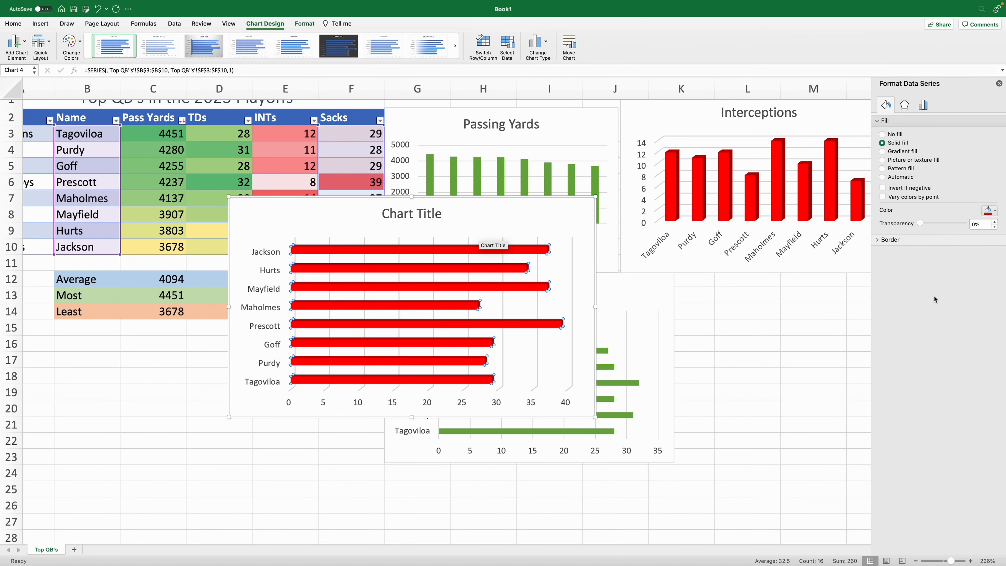
Replace the 3-D bar chart's placeholder title with "Sacks"
click(412, 214)
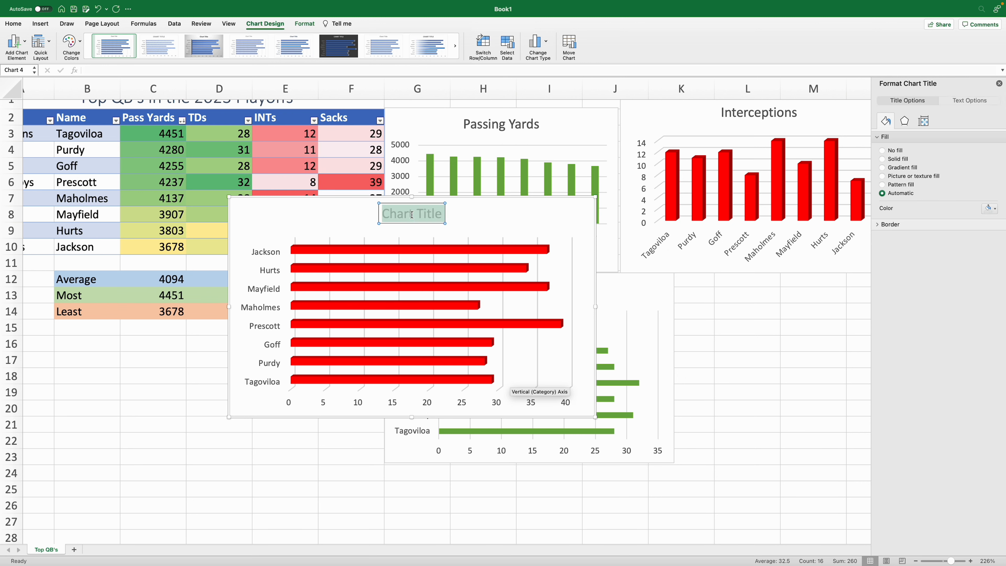
key(BackSpace)
text(Sacks)
click(747, 327)
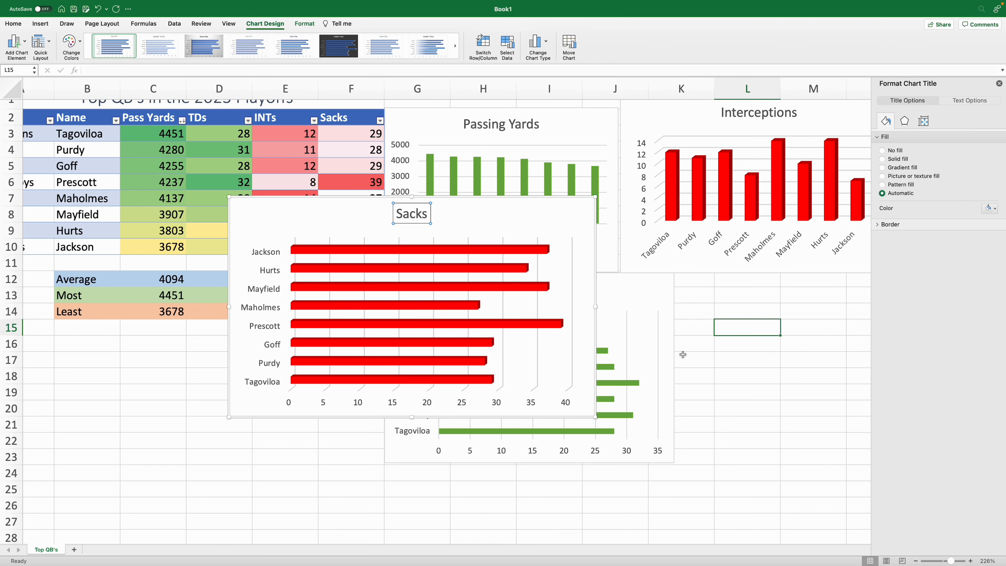
Shrink the Sacks chart slightly and place it beside the Touchdowns chart, beneath the Interceptions chart
scroll(673, 347, right, 3)
drag(348, 221, 726, 292)
drag(852, 486, 809, 475)
drag(736, 293, 770, 291)
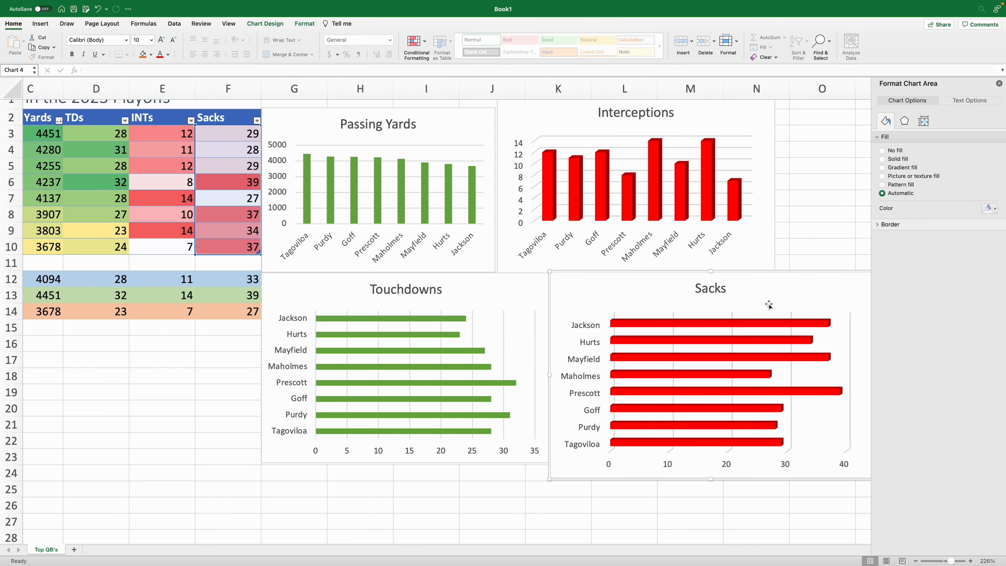
scroll(187, 412, up, 1)
click(192, 415)
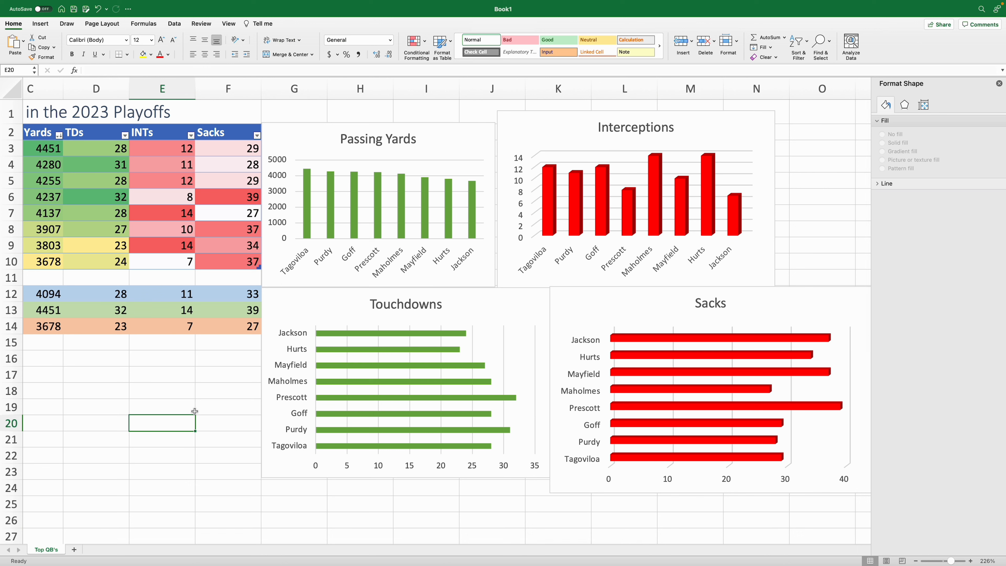
Close the Format Shape pane and bring the table and all four charts into view
scroll(333, 323, left, 1)
scroll(333, 323, right, 1)
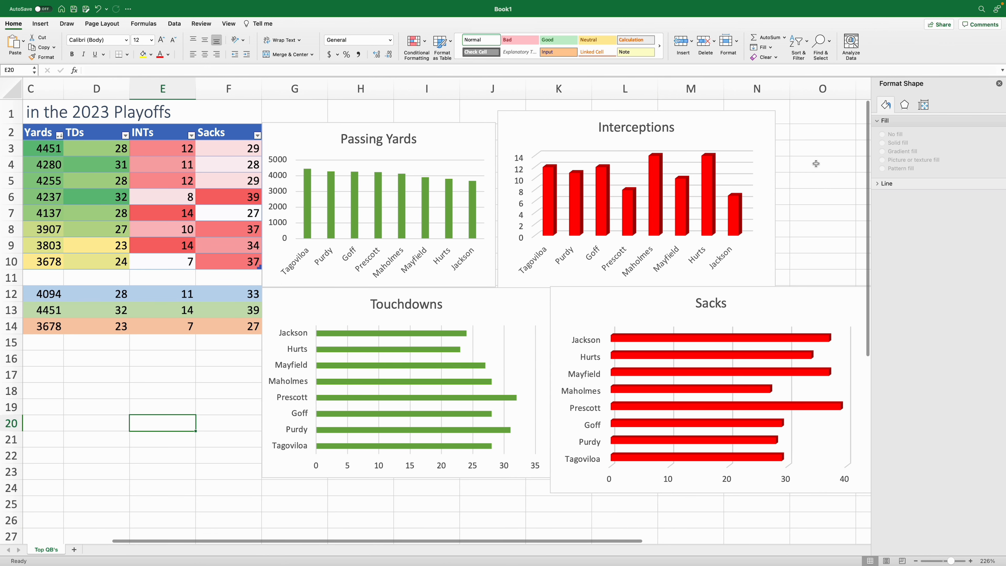
click(999, 82)
scroll(627, 249, left, 5)
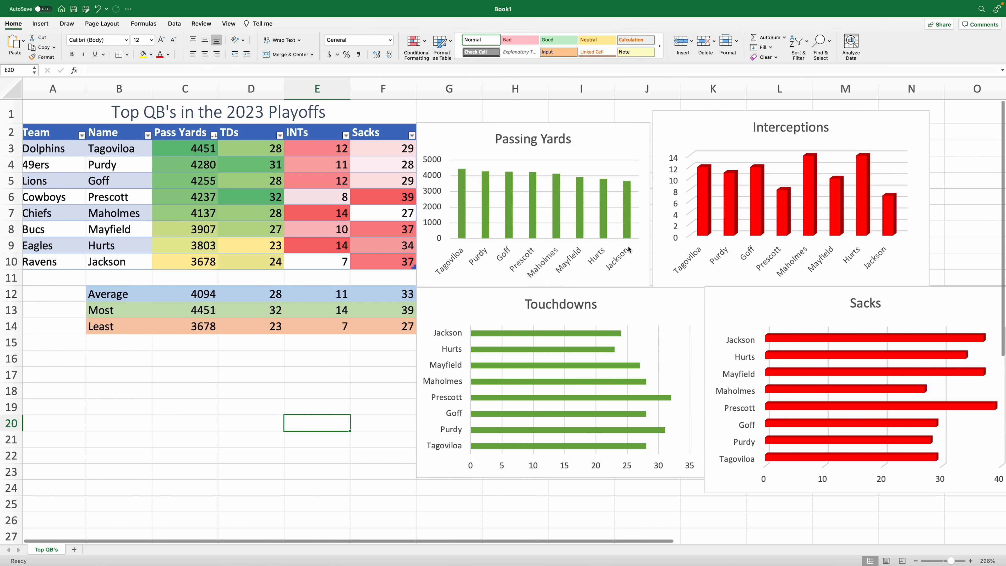
click(309, 406)
click(307, 377)
click(247, 389)
scroll(222, 404, left, 1)
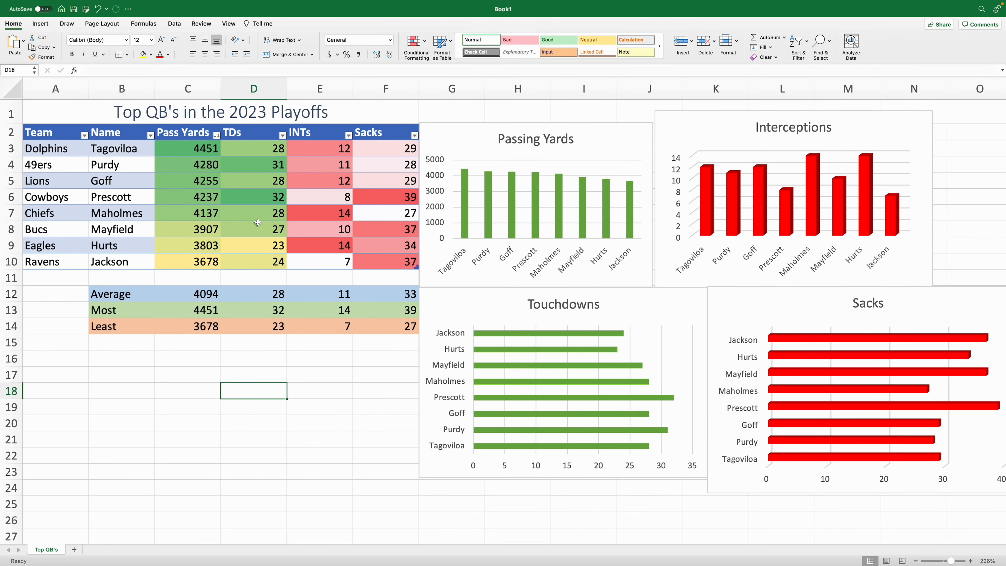
scroll(729, 277, right, 1)
click(57, 298)
click(61, 317)
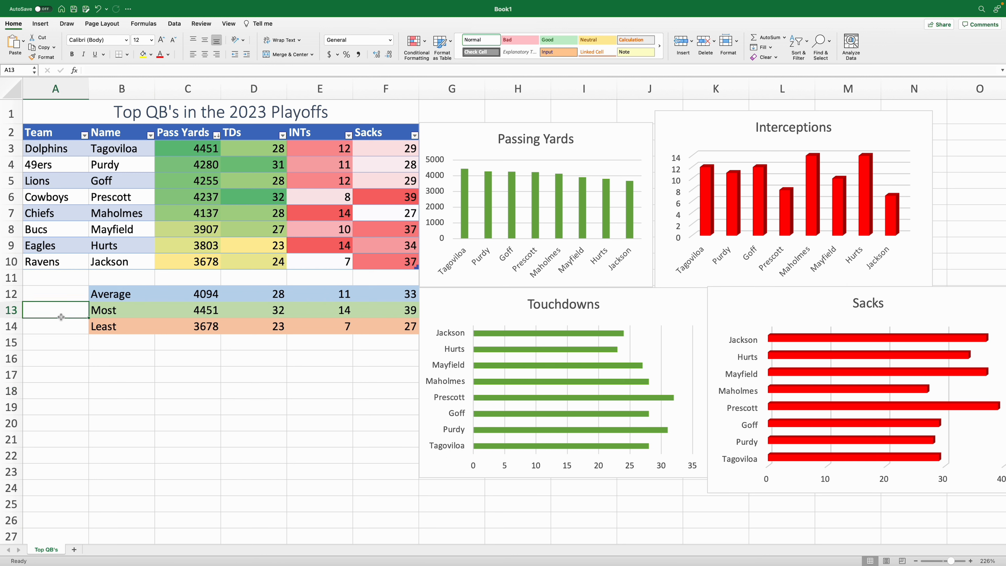